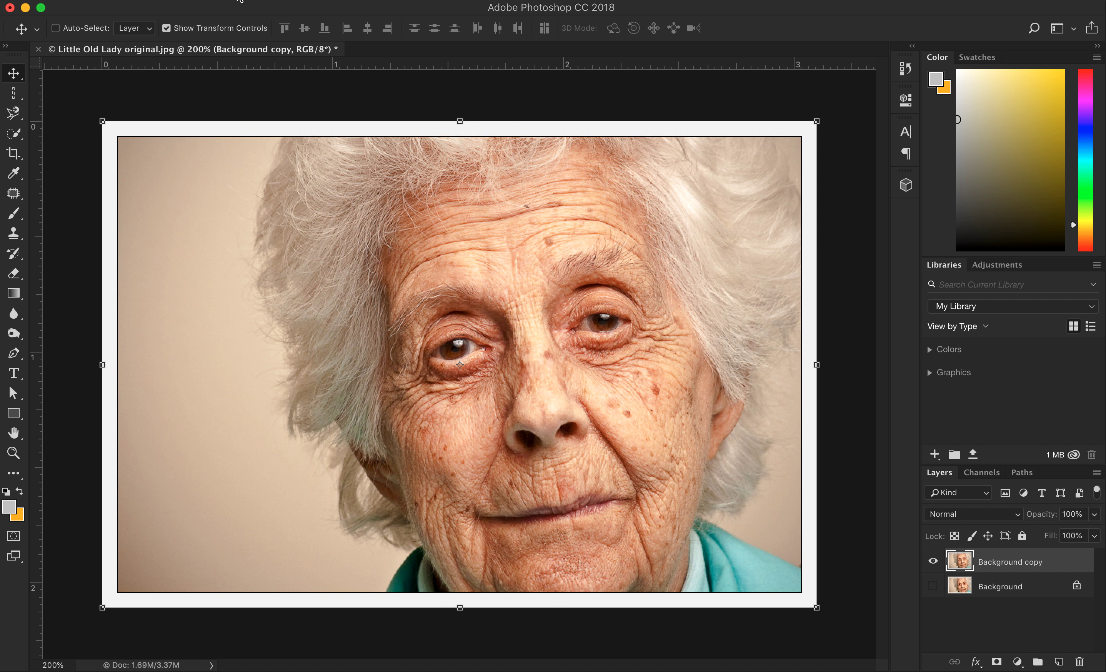
Step: Open the Levels adjustment for the Background copy layer and reposition its dialog
{"action": "left_click", "coordinate": [254, 2]}
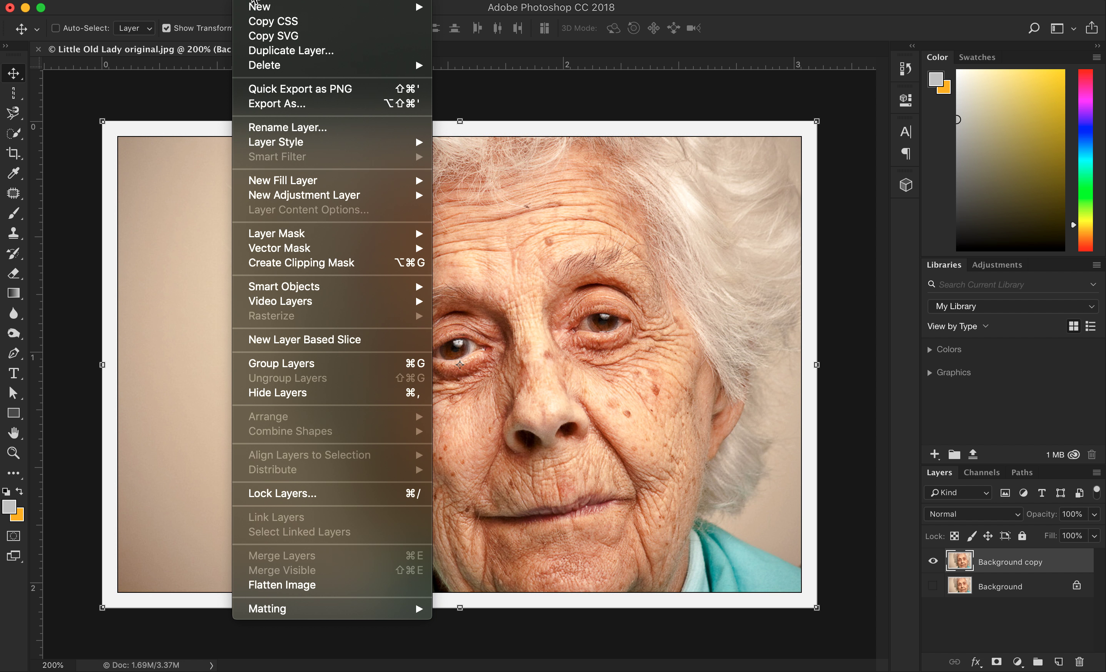
{"action": "mouse_move", "coordinate": [208, 2]}
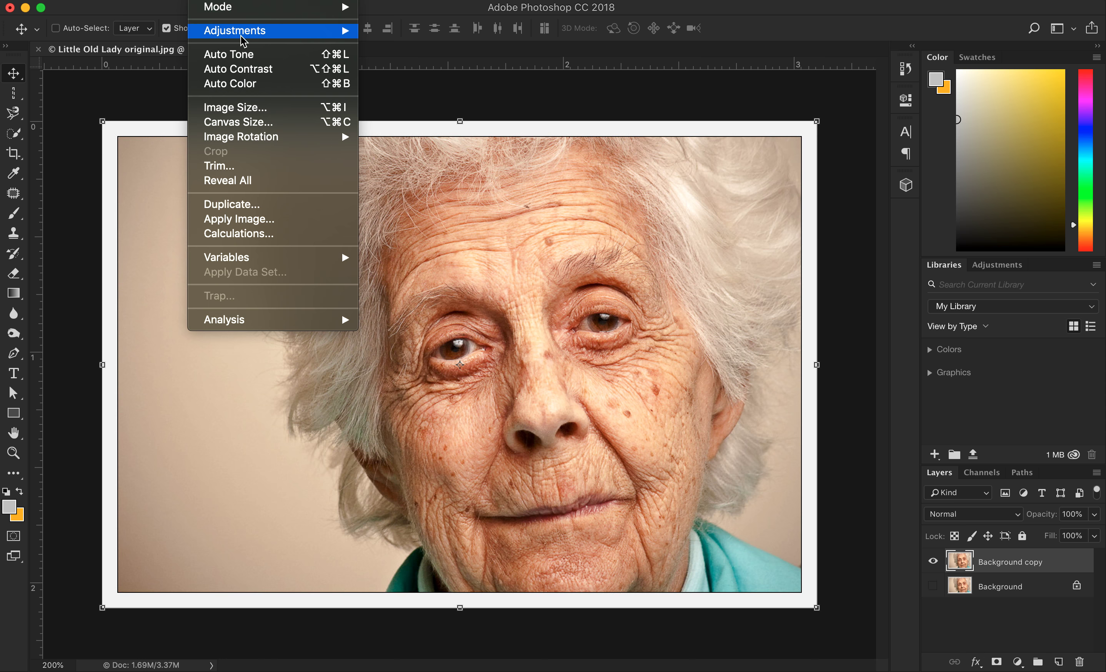
{"action": "mouse_move", "coordinate": [243, 40]}
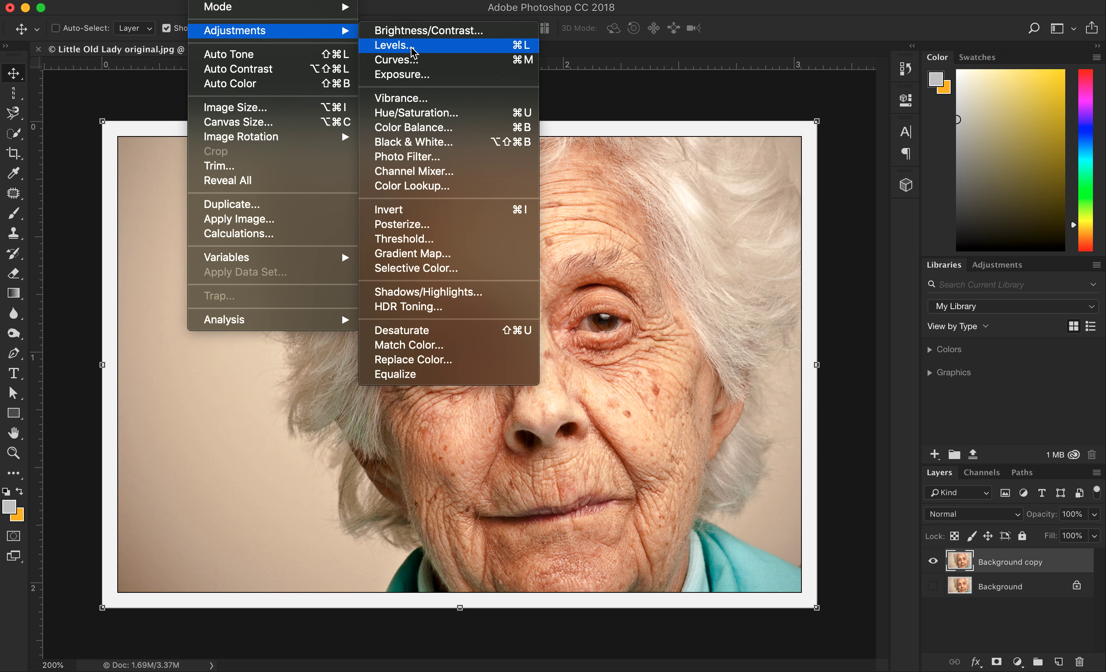
{"action": "left_click", "coordinate": [414, 51]}
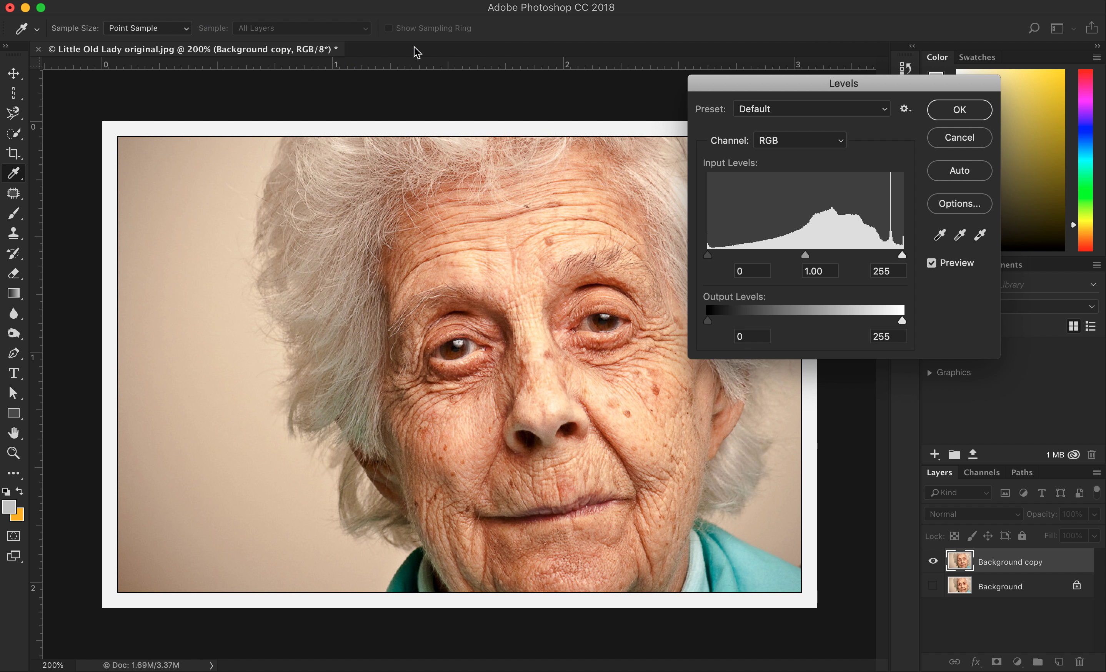
{"action": "left_click_drag", "start_coordinate": [805, 88], "coordinate": [799, 127]}
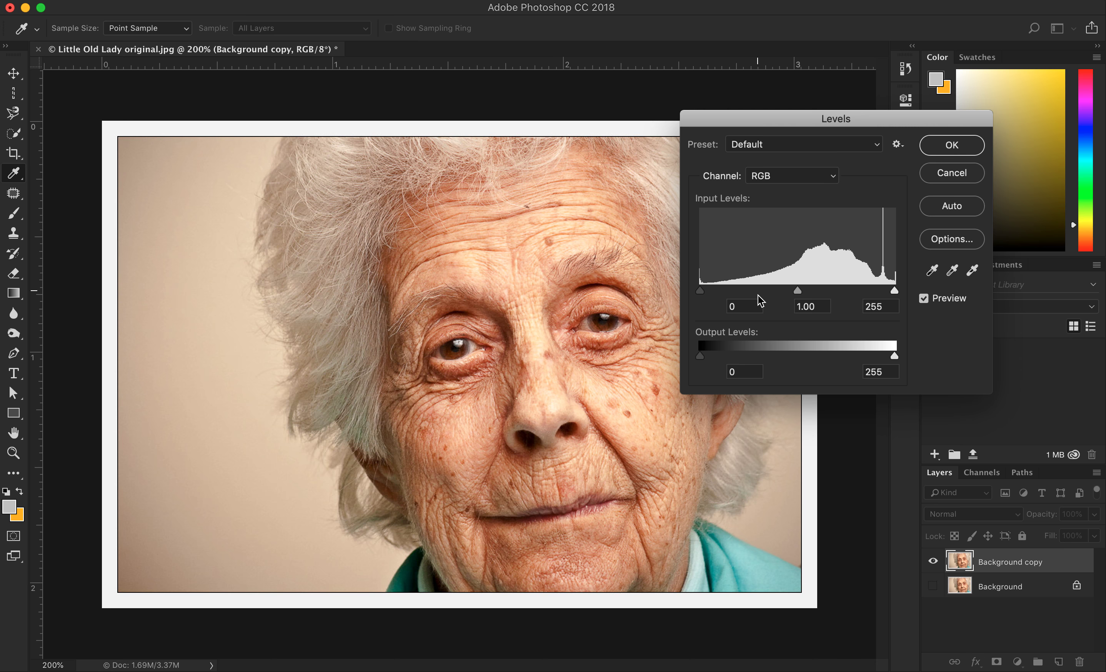
Step: Raise the shadow input level of the RGB channel to 34
{"action": "left_click", "coordinate": [701, 293]}
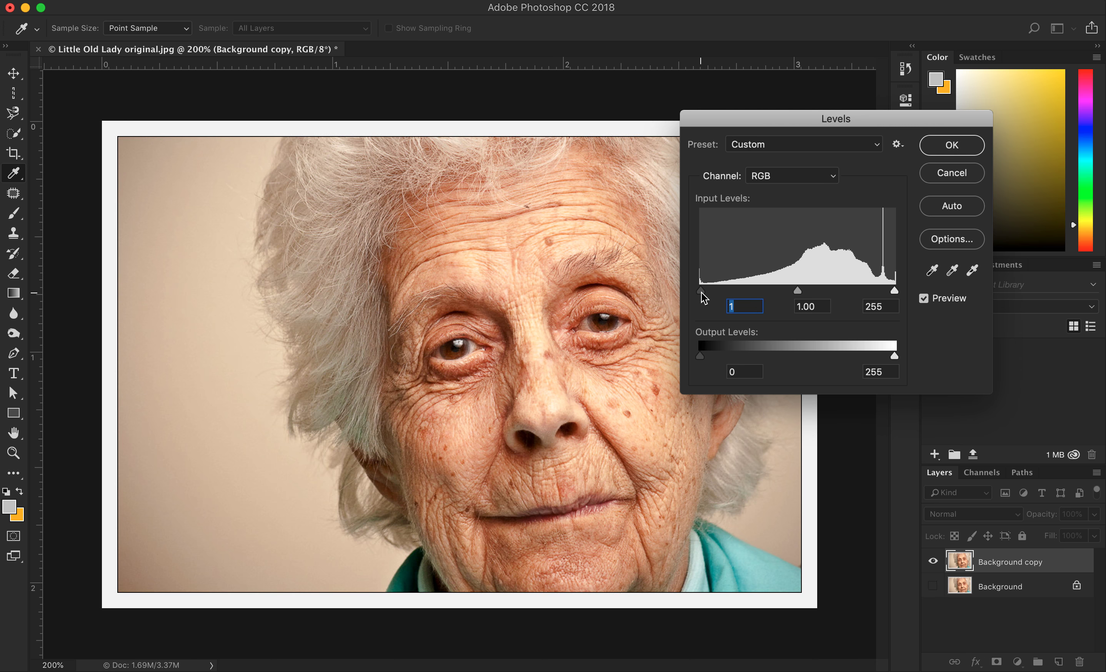
{"action": "left_click", "coordinate": [895, 293]}
{"action": "mouse_move", "coordinate": [699, 293]}
{"action": "left_mouse_down"}
{"action": "mouse_move", "coordinate": [720, 295]}
{"action": "mouse_move", "coordinate": [690, 291]}
{"action": "left_mouse_up"}
{"action": "mouse_move", "coordinate": [696, 294]}
{"action": "left_mouse_down"}
{"action": "mouse_move", "coordinate": [797, 291]}
{"action": "mouse_move", "coordinate": [689, 288]}
{"action": "mouse_move", "coordinate": [699, 288]}
{"action": "left_mouse_up"}
{"action": "left_click_drag", "start_coordinate": [700, 292], "coordinate": [726, 293]}
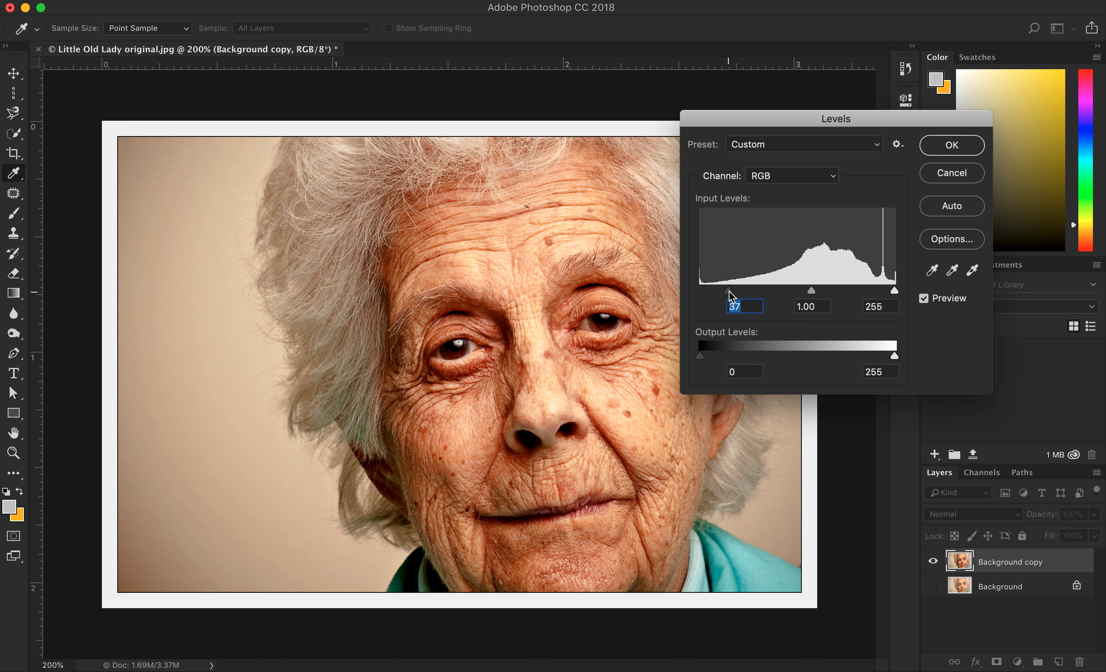
{"action": "left_click_drag", "start_coordinate": [729, 291], "coordinate": [725, 288]}
{"action": "left_click_drag", "start_coordinate": [726, 294], "coordinate": [727, 294]}
Step: Try lighter and darker midtones in the Levels adjustment, ending with a midtone value of 0.88
{"action": "mouse_move", "coordinate": [811, 293]}
{"action": "left_mouse_down"}
{"action": "mouse_move", "coordinate": [796, 293]}
{"action": "mouse_move", "coordinate": [844, 285]}
{"action": "mouse_move", "coordinate": [776, 295]}
{"action": "mouse_move", "coordinate": [820, 290]}
{"action": "mouse_move", "coordinate": [802, 290]}
{"action": "left_mouse_up"}
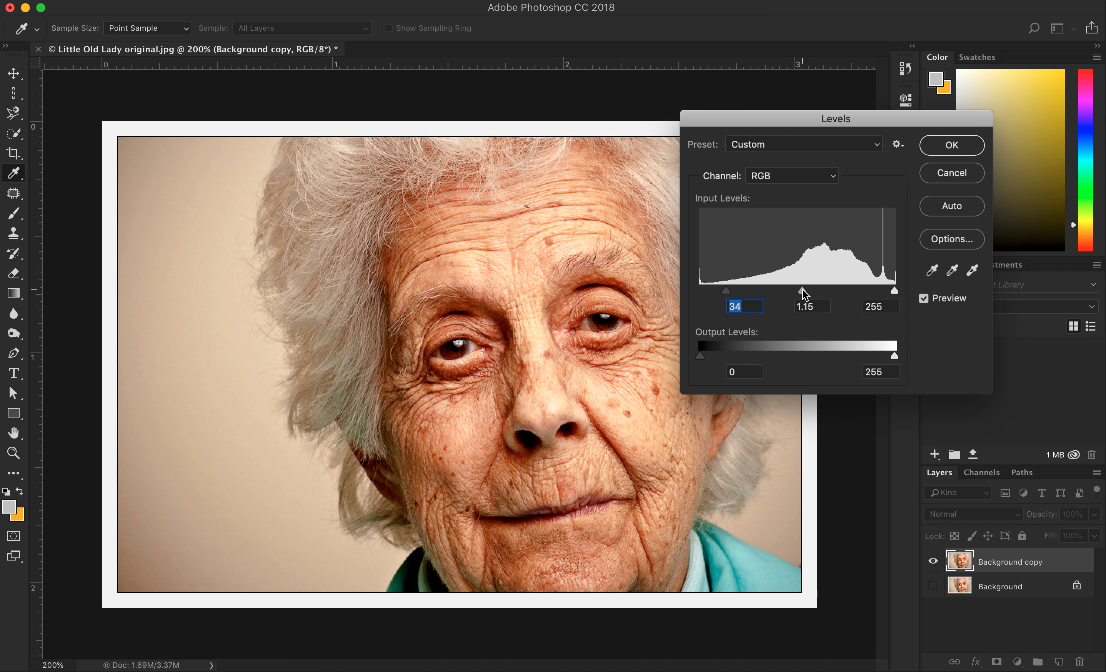
{"action": "mouse_move", "coordinate": [800, 290]}
{"action": "left_mouse_down"}
{"action": "mouse_move", "coordinate": [787, 291]}
{"action": "mouse_move", "coordinate": [836, 290]}
{"action": "mouse_move", "coordinate": [777, 292]}
{"action": "mouse_move", "coordinate": [838, 287]}
{"action": "mouse_move", "coordinate": [793, 295]}
{"action": "mouse_move", "coordinate": [832, 291]}
{"action": "mouse_move", "coordinate": [801, 288]}
{"action": "left_mouse_up"}
{"action": "left_click_drag", "start_coordinate": [802, 292], "coordinate": [809, 291]}
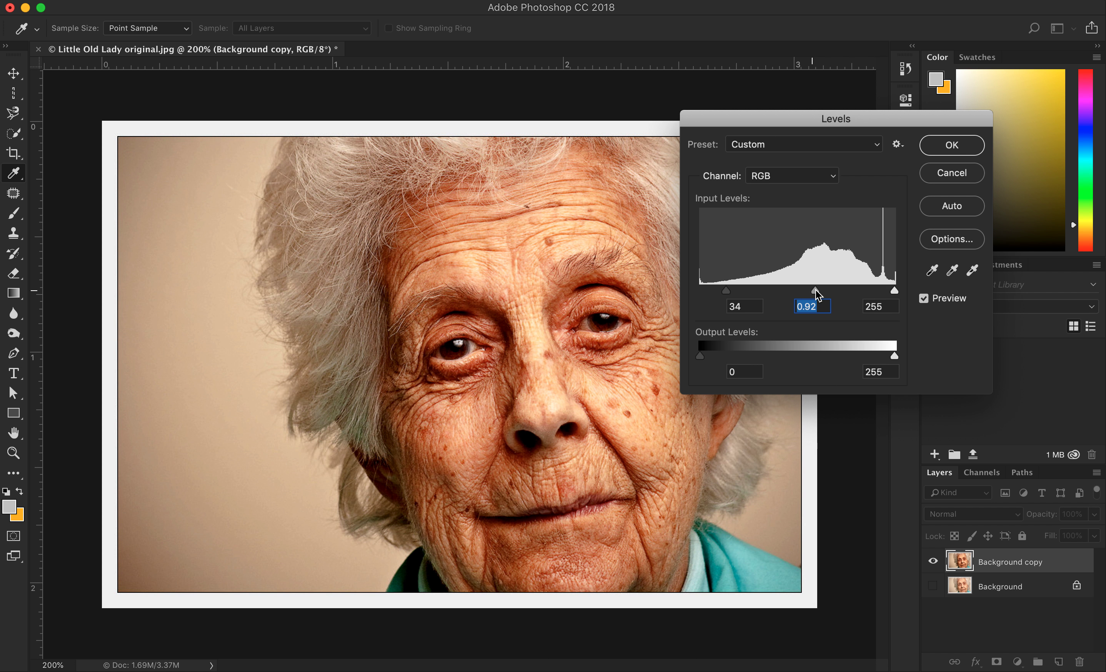
{"action": "mouse_move", "coordinate": [893, 292]}
{"action": "left_mouse_down"}
{"action": "mouse_move", "coordinate": [868, 294]}
{"action": "mouse_move", "coordinate": [908, 291]}
{"action": "mouse_move", "coordinate": [861, 290]}
{"action": "mouse_move", "coordinate": [914, 291]}
{"action": "left_mouse_up"}
{"action": "mouse_move", "coordinate": [812, 292]}
{"action": "left_mouse_down"}
{"action": "mouse_move", "coordinate": [741, 282]}
{"action": "mouse_move", "coordinate": [819, 292]}
{"action": "left_mouse_up"}
{"action": "mouse_move", "coordinate": [894, 292]}
{"action": "left_mouse_down"}
{"action": "mouse_move", "coordinate": [870, 294]}
{"action": "mouse_move", "coordinate": [899, 290]}
{"action": "left_mouse_up"}
Step: Set the shadow input level to 46 and the midtones to 1.22, and apply the Levels adjustment
{"action": "mouse_move", "coordinate": [726, 291]}
{"action": "left_mouse_down"}
{"action": "mouse_move", "coordinate": [698, 291]}
{"action": "mouse_move", "coordinate": [736, 290]}
{"action": "left_mouse_up"}
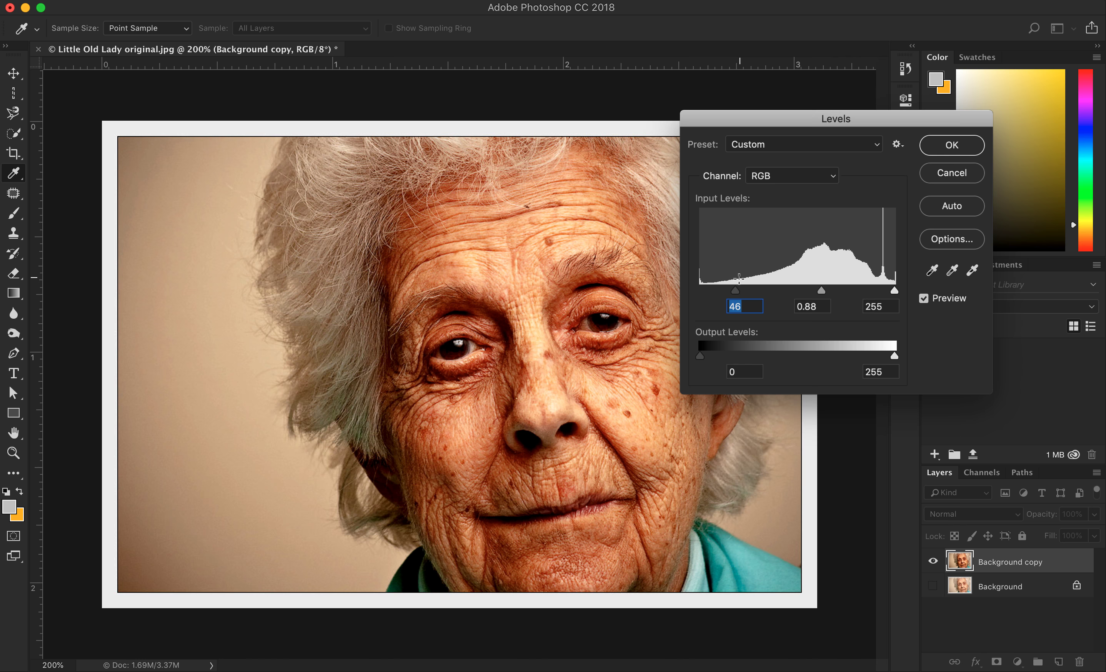
{"action": "left_click_drag", "start_coordinate": [819, 291], "coordinate": [804, 291]}
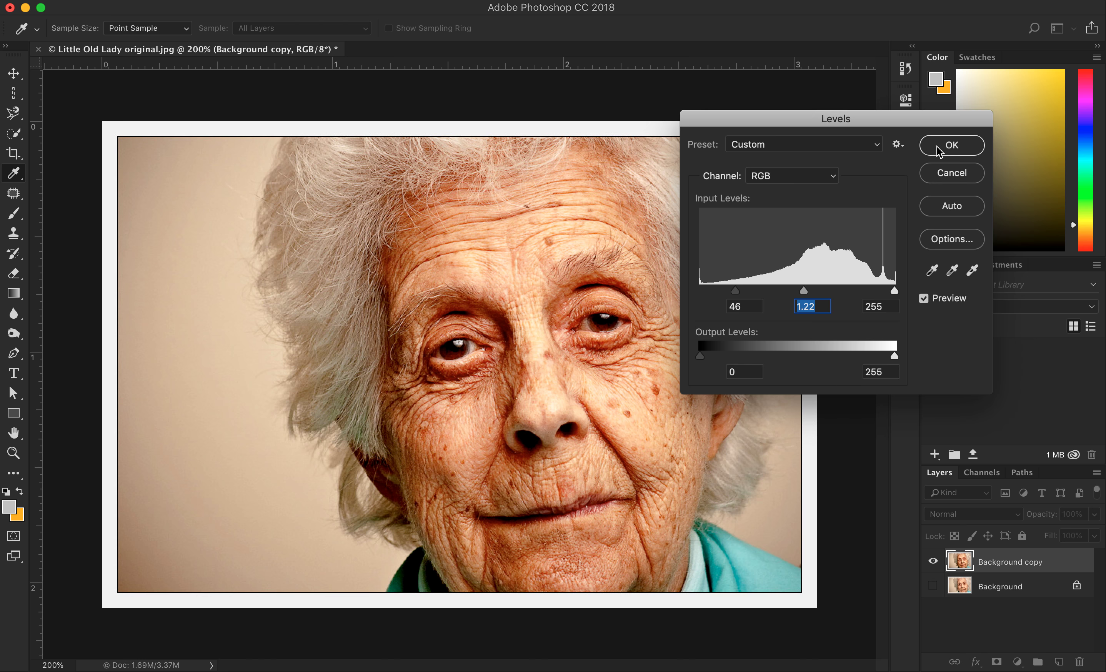
{"action": "left_click", "coordinate": [950, 149]}
{"action": "key", "text": "v"}
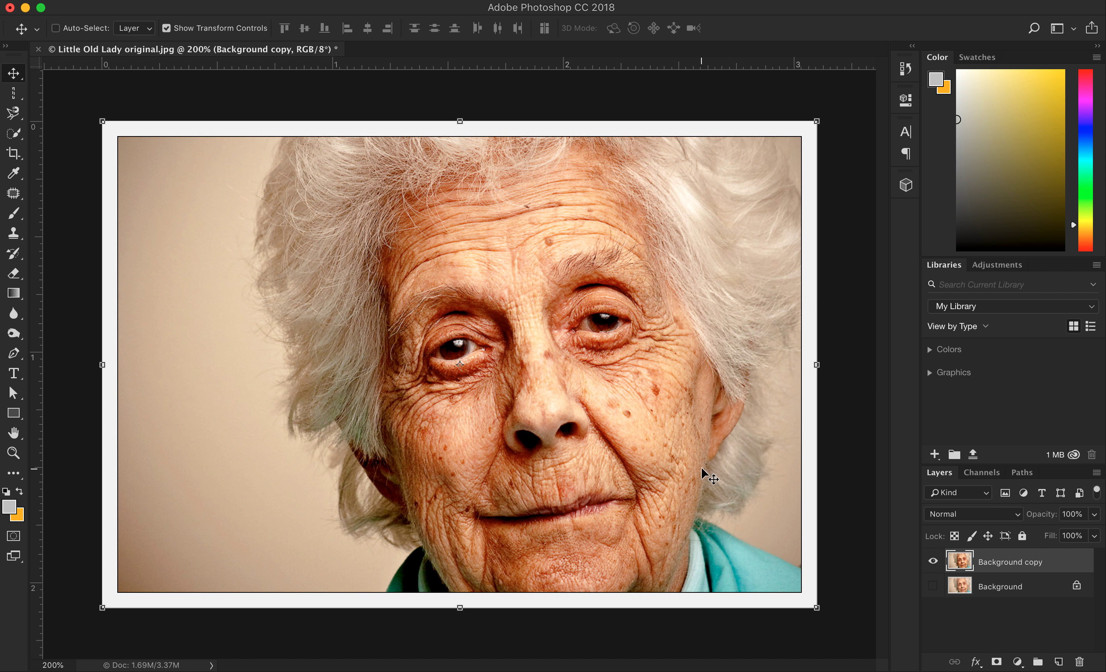
Step: Show the Background layer and toggle the Background copy layer's visibility to compare the original with the adjusted photo
{"action": "left_click", "coordinate": [932, 561]}
{"action": "left_click", "coordinate": [933, 585]}
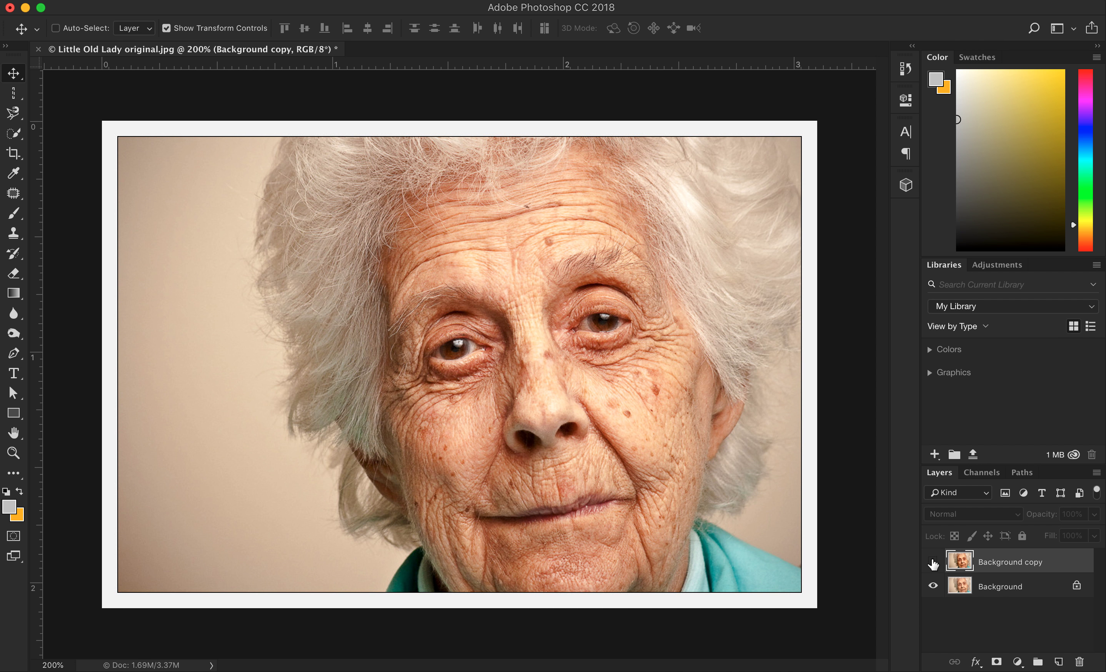
{"action": "left_click", "coordinate": [932, 562]}
{"action": "left_click", "coordinate": [932, 562]}
{"action": "left_click", "coordinate": [933, 562]}
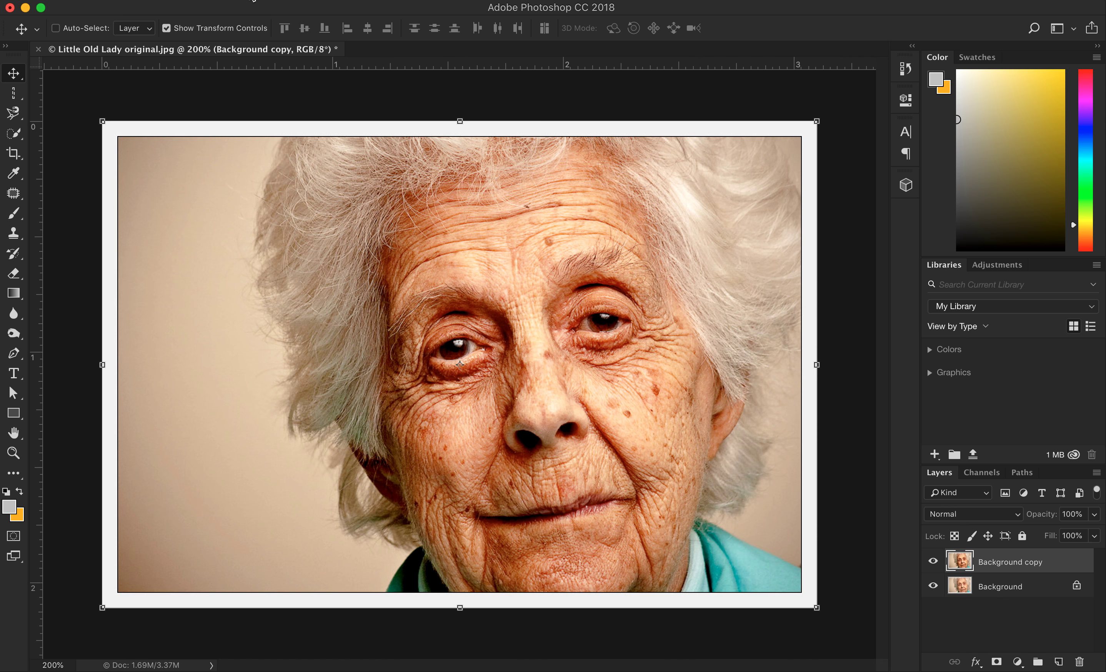
Step: Open a Hue/Saturation adjustment for the Background copy layer and shift the hue to +10
{"action": "left_click", "coordinate": [215, 1]}
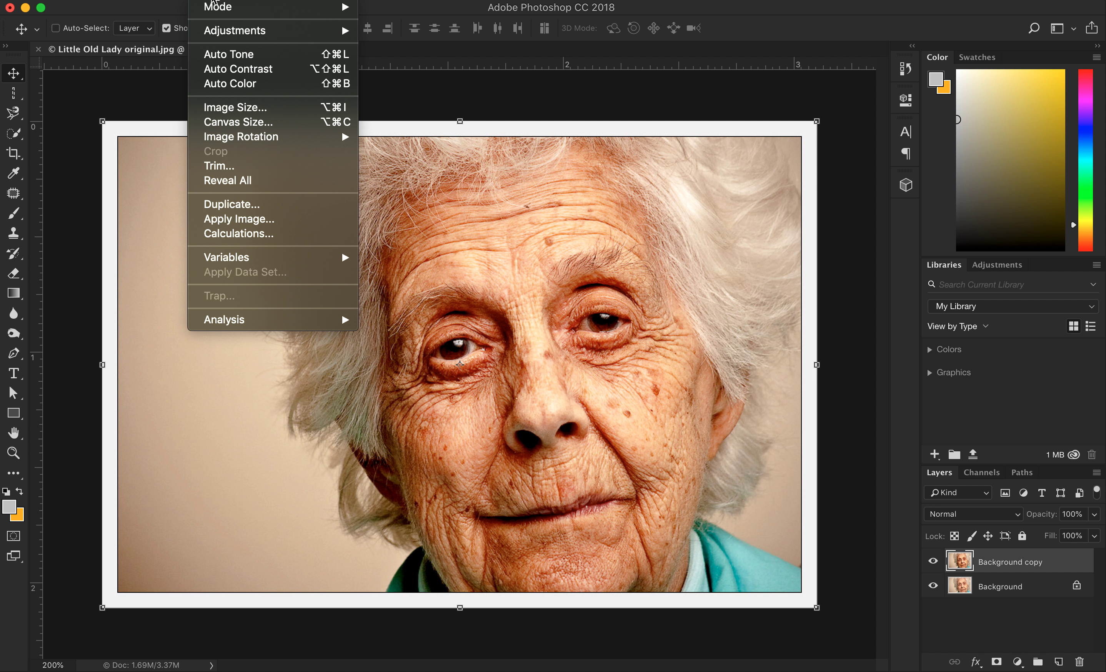
{"action": "mouse_move", "coordinate": [272, 31]}
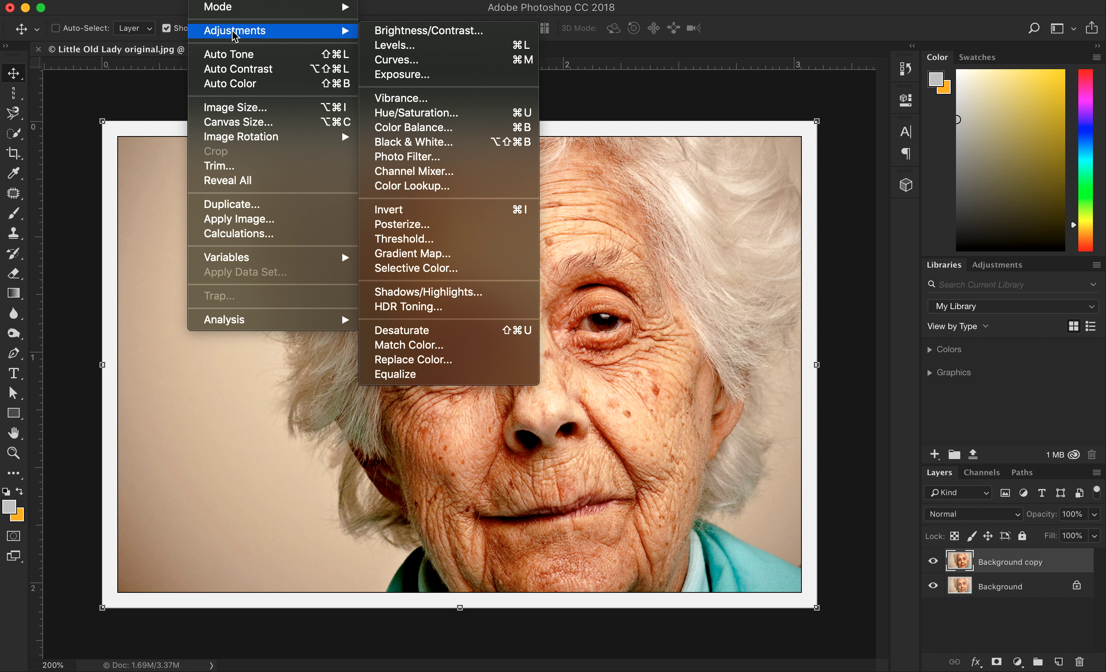
{"action": "left_click", "coordinate": [426, 118]}
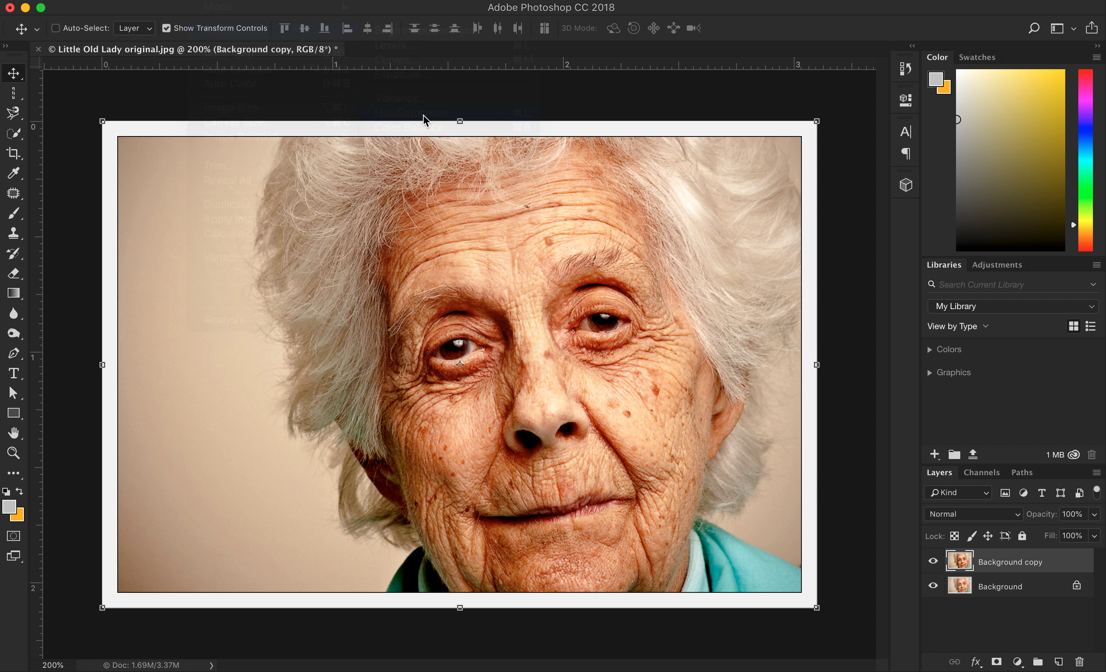
{"action": "left_click_drag", "start_coordinate": [349, 86], "coordinate": [226, 100]}
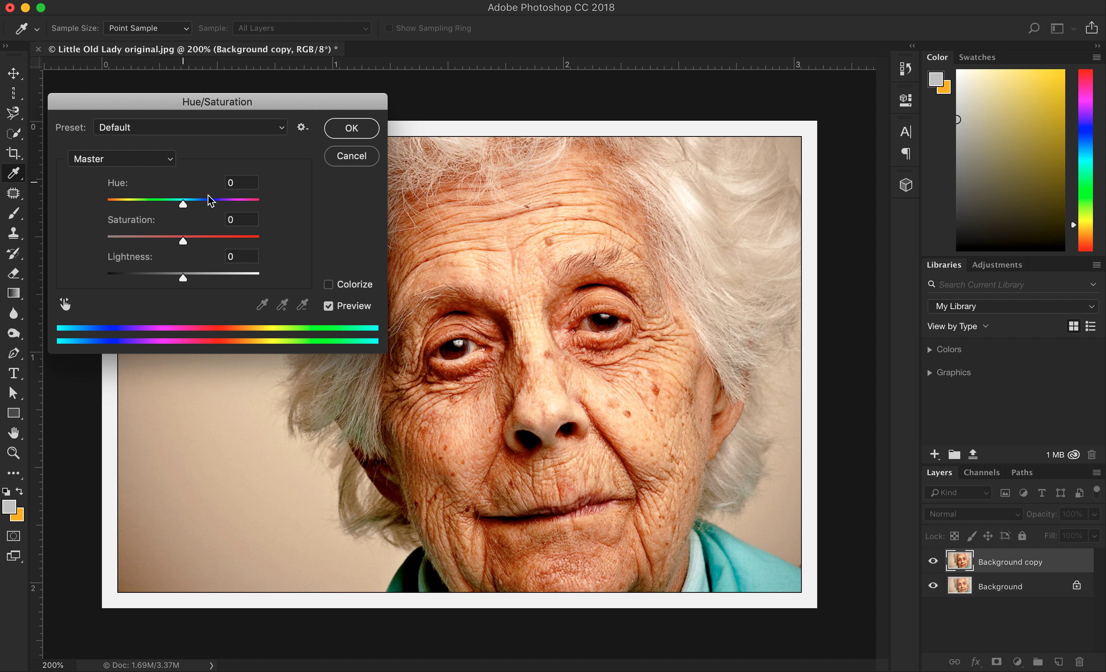
{"action": "left_click_drag", "start_coordinate": [208, 96], "coordinate": [198, 94]}
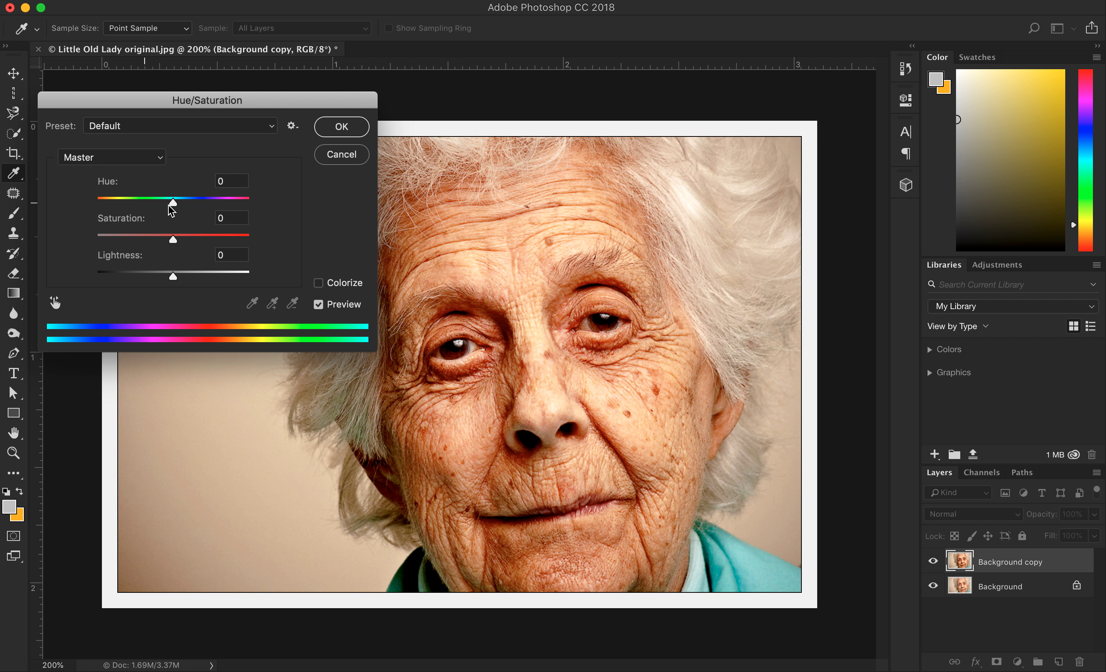
{"action": "mouse_move", "coordinate": [171, 204]}
{"action": "left_mouse_down"}
{"action": "mouse_move", "coordinate": [247, 206]}
{"action": "mouse_move", "coordinate": [121, 206]}
{"action": "mouse_move", "coordinate": [183, 208]}
{"action": "left_mouse_up"}
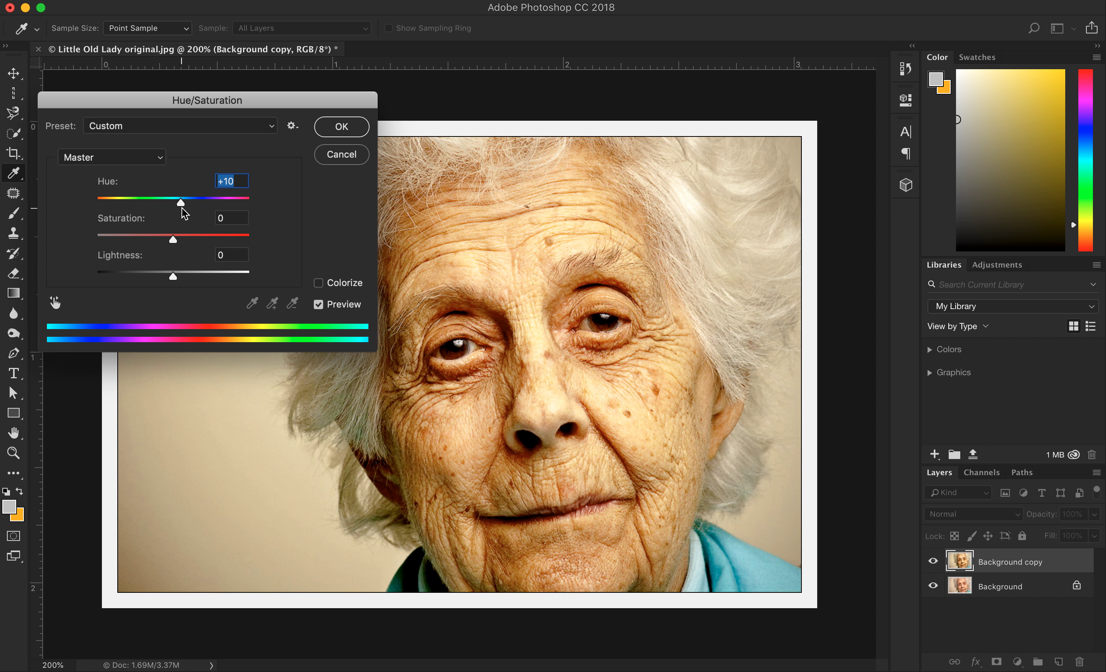
Step: Set the saturation to +11, reset the hue to 0, and apply the Hue/Saturation adjustment
{"action": "left_click", "coordinate": [226, 181]}
{"action": "double_click", "coordinate": [226, 182]}
{"action": "left_click_drag", "start_coordinate": [173, 238], "coordinate": [183, 237]}
{"action": "left_click", "coordinate": [224, 185]}
{"action": "type", "text": "0"}
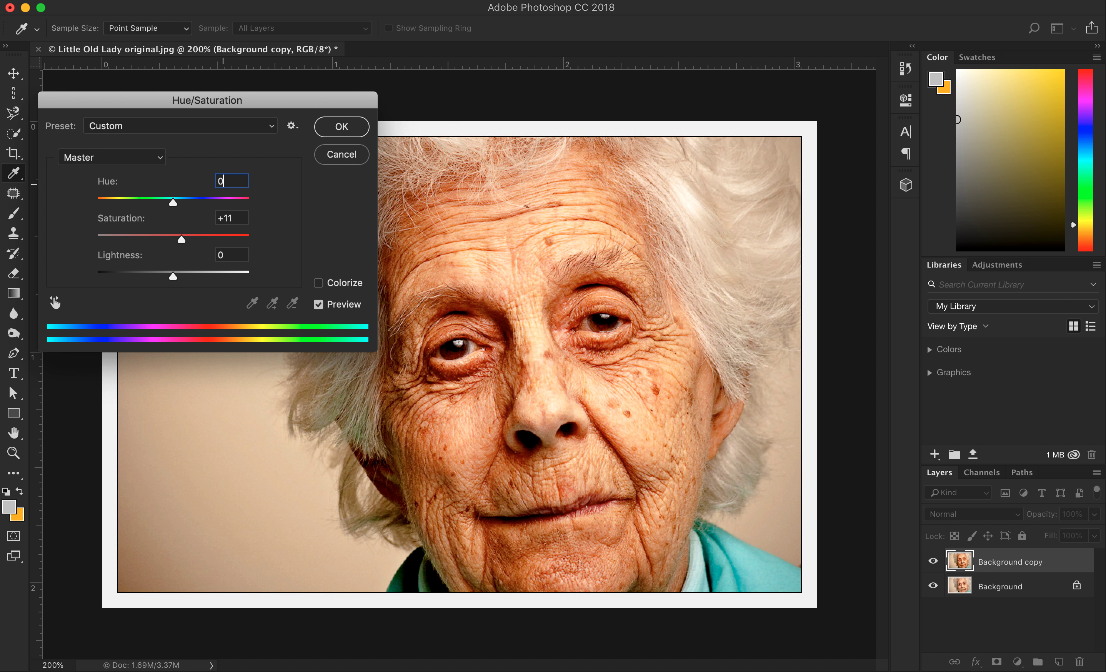
{"action": "key", "text": "Return"}
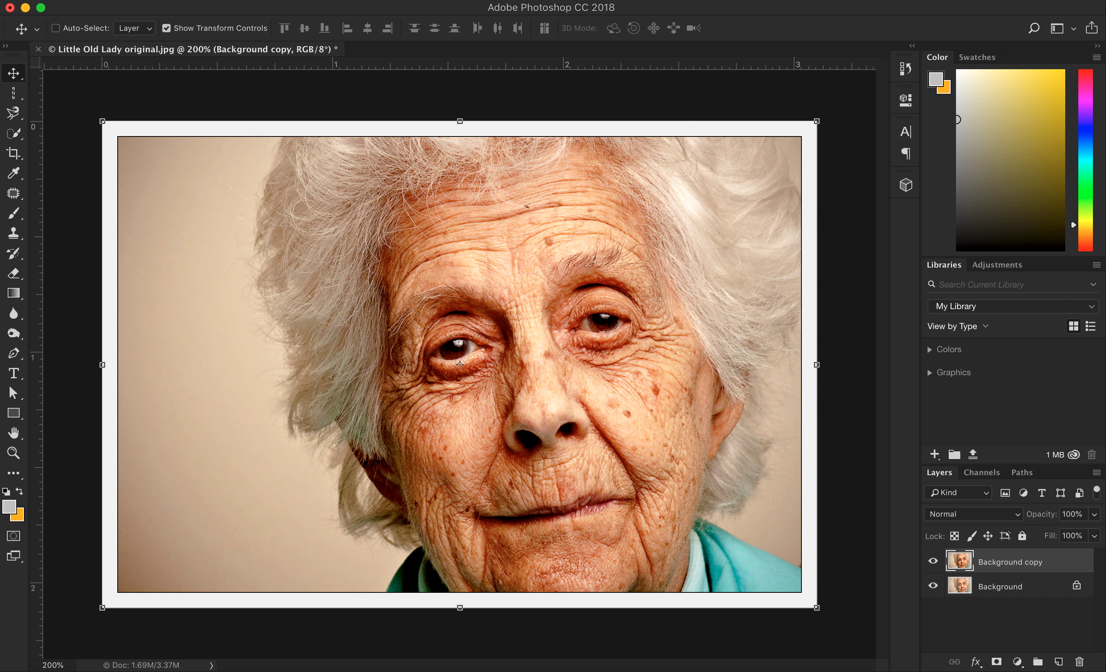
Step: Open another Hue/Saturation adjustment for the Background copy layer
{"action": "left_click", "coordinate": [247, 1]}
{"action": "mouse_move", "coordinate": [217, 1]}
{"action": "mouse_move", "coordinate": [339, 36]}
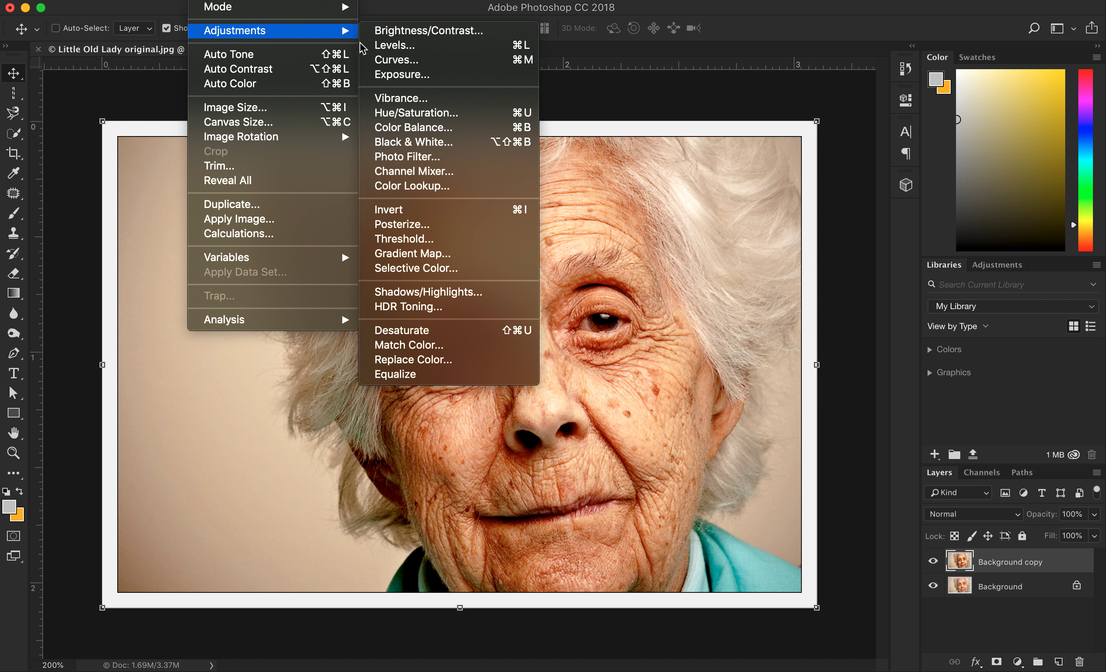
{"action": "left_click", "coordinate": [407, 113]}
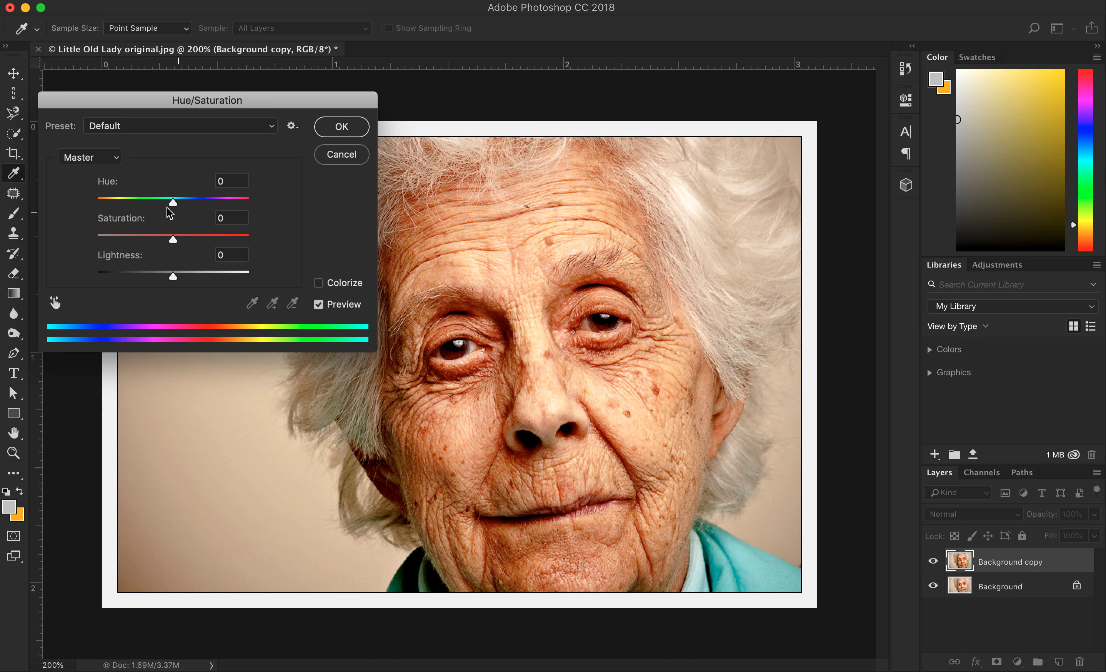
Step: Review the color ranges and presets offered by the Hue/Saturation adjustment
{"action": "left_click", "coordinate": [108, 160]}
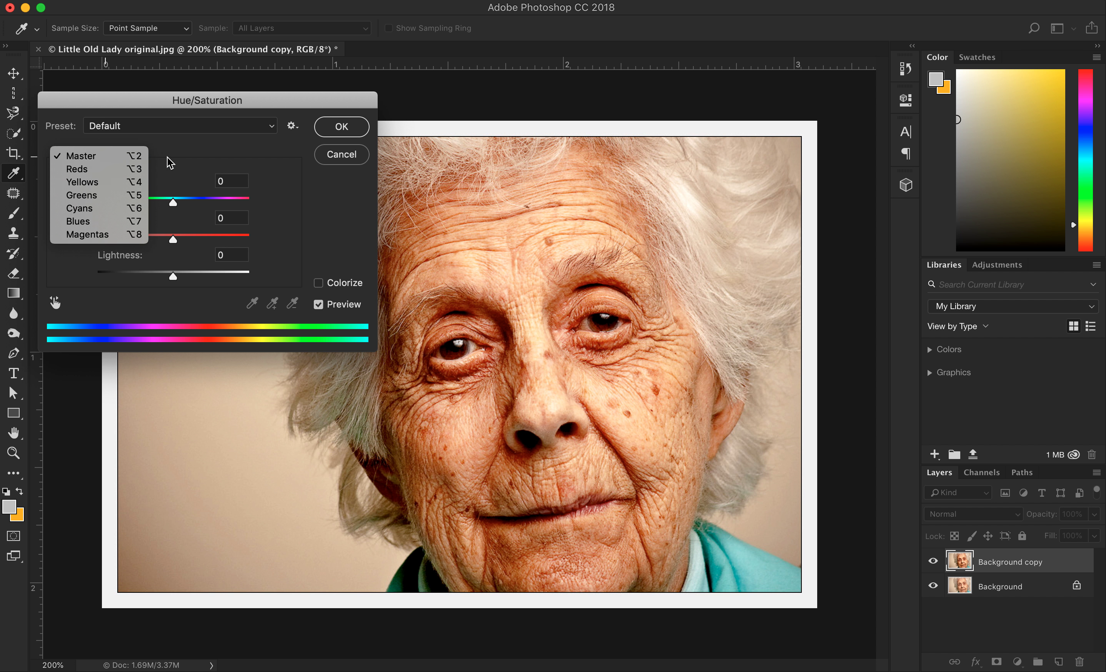
{"action": "left_click", "coordinate": [191, 157]}
{"action": "left_click", "coordinate": [153, 132]}
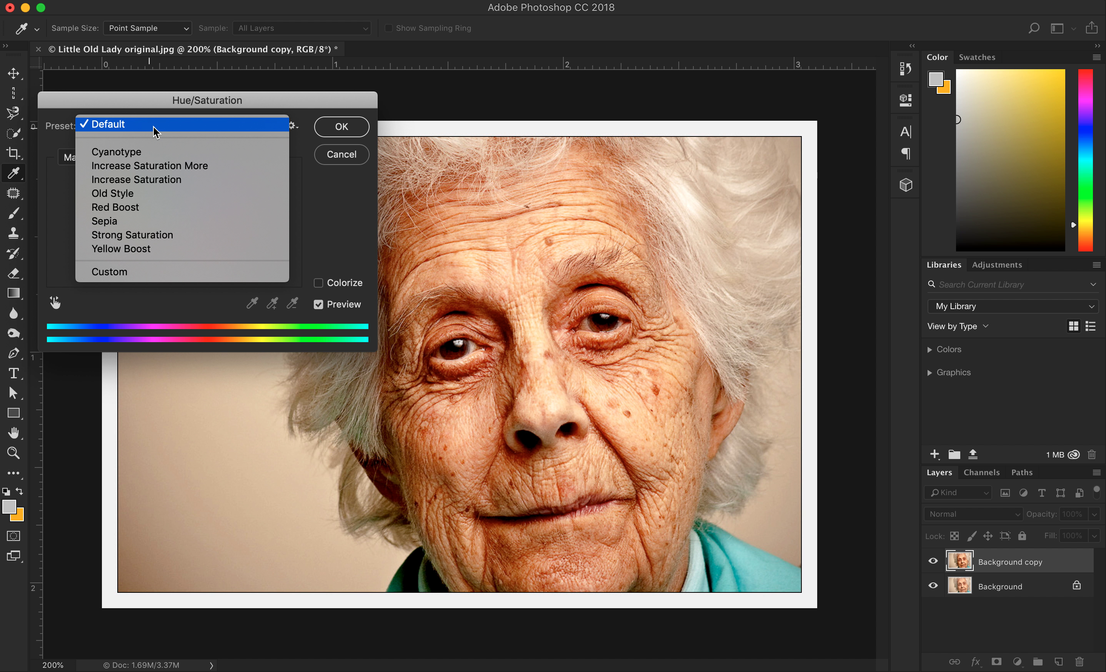
{"action": "left_click", "coordinate": [365, 212]}
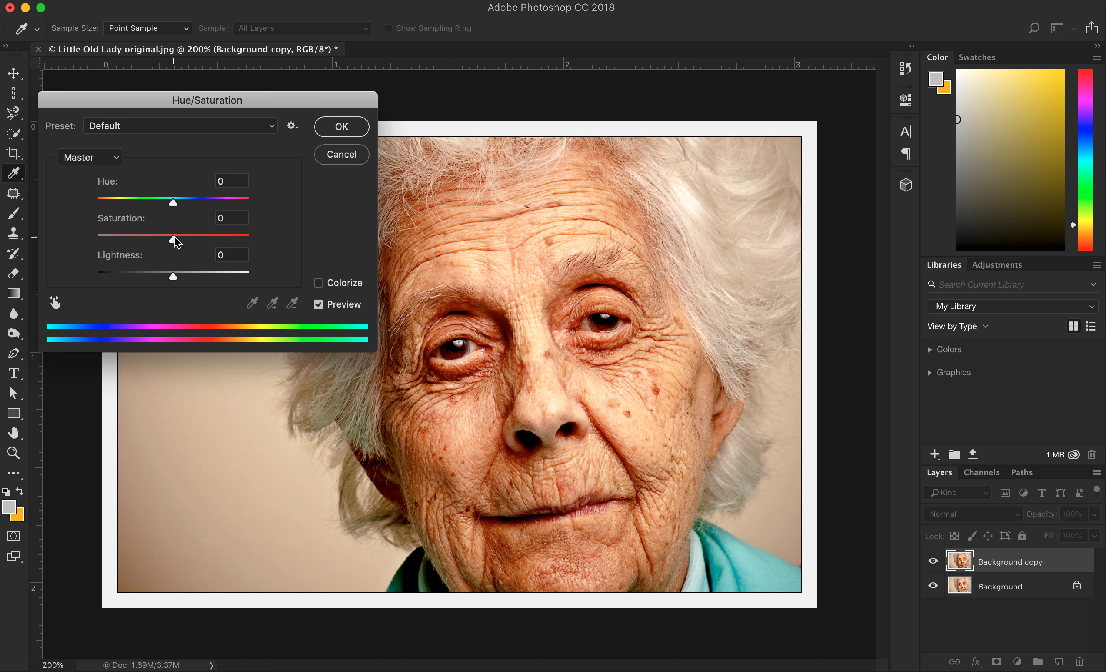
Step: Shift the master hue to +180 and reduce the saturation to -66
{"action": "left_click", "coordinate": [176, 203]}
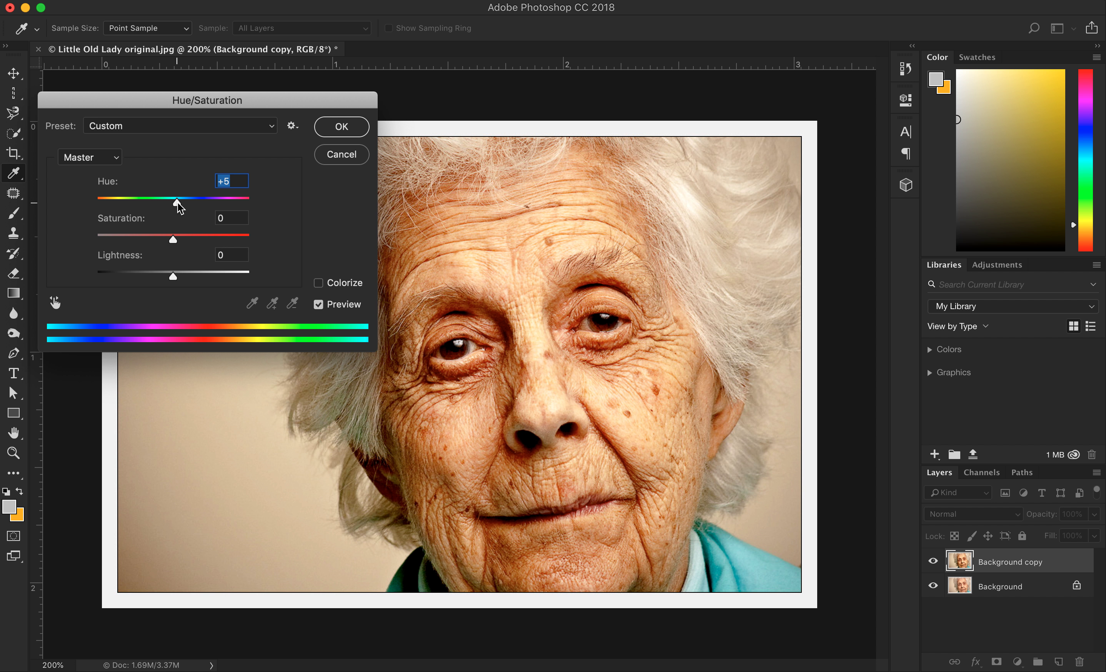
{"action": "mouse_move", "coordinate": [179, 203]}
{"action": "left_mouse_down"}
{"action": "mouse_move", "coordinate": [168, 203]}
{"action": "mouse_move", "coordinate": [178, 203]}
{"action": "left_mouse_up"}
{"action": "left_click_drag", "start_coordinate": [179, 203], "coordinate": [180, 203]}
{"action": "left_click_drag", "start_coordinate": [180, 203], "coordinate": [181, 203]}
{"action": "left_click_drag", "start_coordinate": [181, 203], "coordinate": [258, 205]}
{"action": "left_click_drag", "start_coordinate": [170, 240], "coordinate": [121, 240]}
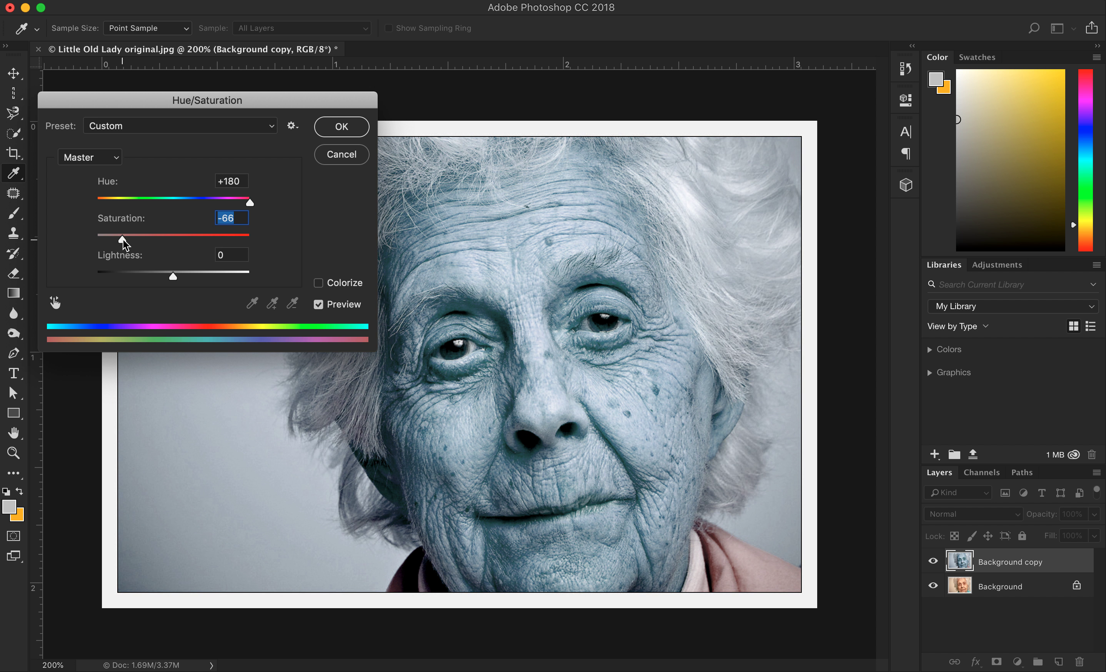
Step: Try other hue and saturation amounts, and reset both master values to 0
{"action": "left_click_drag", "start_coordinate": [123, 239], "coordinate": [127, 240]}
{"action": "left_click_drag", "start_coordinate": [194, 199], "coordinate": [161, 199]}
{"action": "left_click_drag", "start_coordinate": [148, 239], "coordinate": [178, 201]}
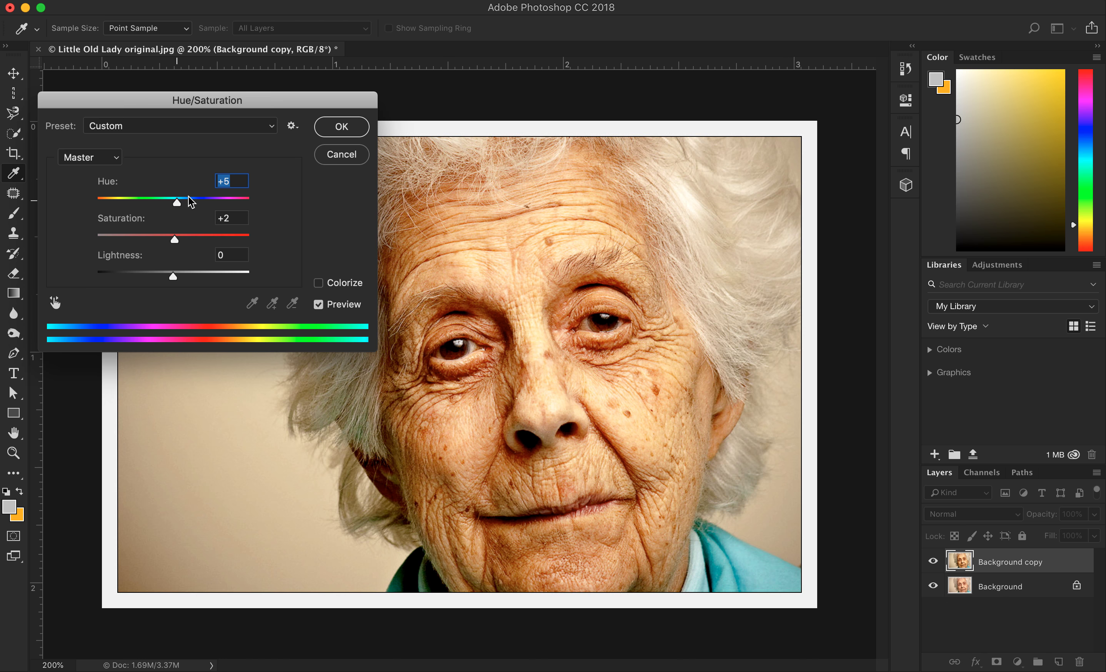
{"action": "left_click", "coordinate": [221, 183]}
{"action": "left_click_drag", "start_coordinate": [237, 181], "coordinate": [213, 216]}
{"action": "type", "text": "00"}
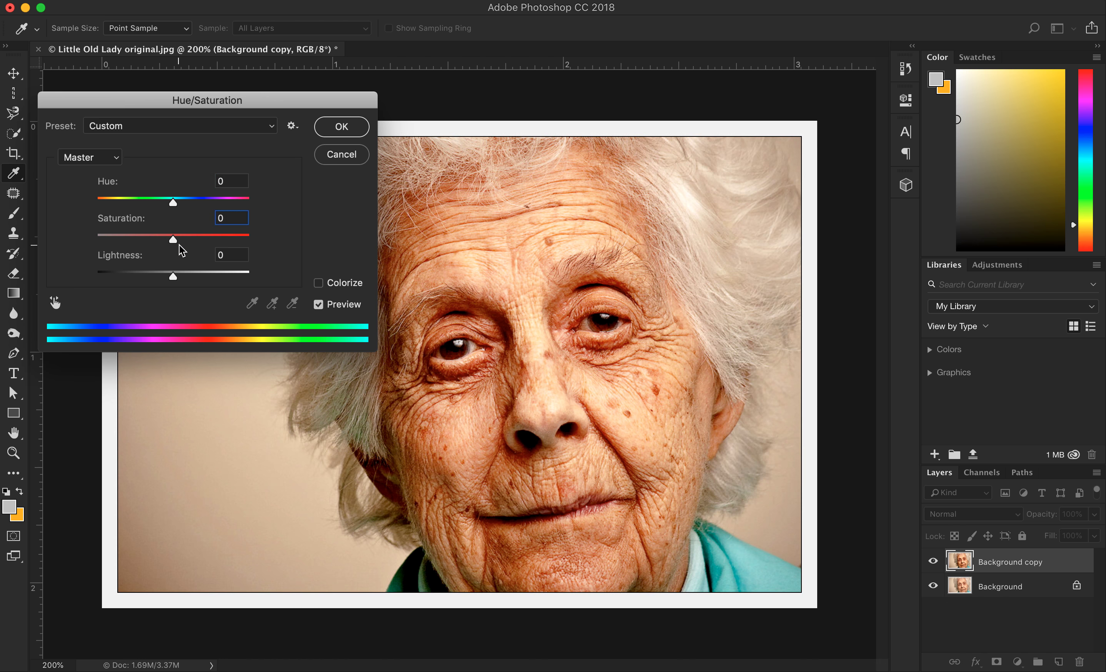
Step: Try the maximum master saturation of +100, and bring it back down to +1
{"action": "left_click_drag", "start_coordinate": [175, 240], "coordinate": [193, 239]}
{"action": "left_click_drag", "start_coordinate": [185, 244], "coordinate": [261, 243]}
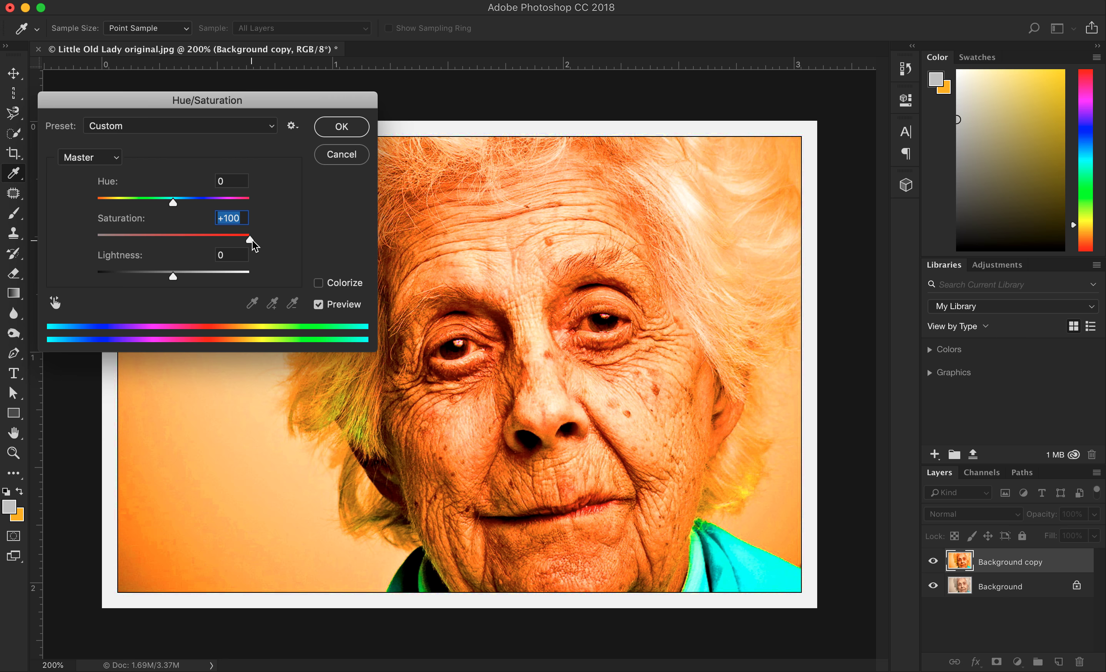
{"action": "left_click_drag", "start_coordinate": [237, 240], "coordinate": [174, 235]}
Step: Restrict the adjustment to the Reds, try a saturation of +31, and lower it to -100
{"action": "left_click", "coordinate": [117, 162]}
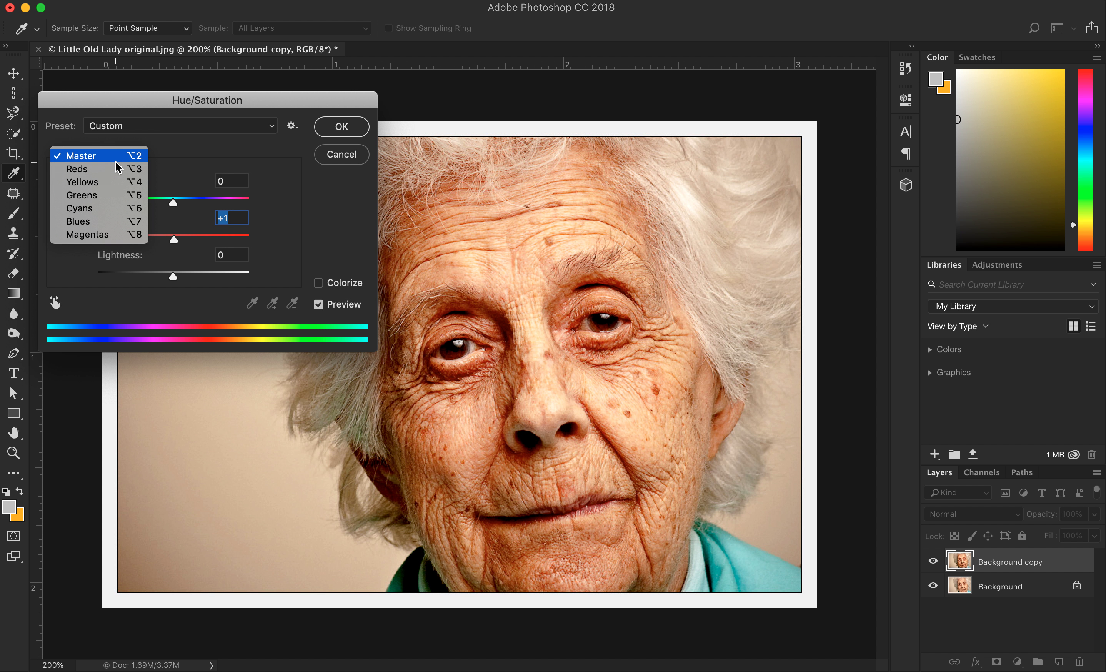
{"action": "left_click", "coordinate": [100, 174]}
{"action": "left_click_drag", "start_coordinate": [177, 244], "coordinate": [197, 242]}
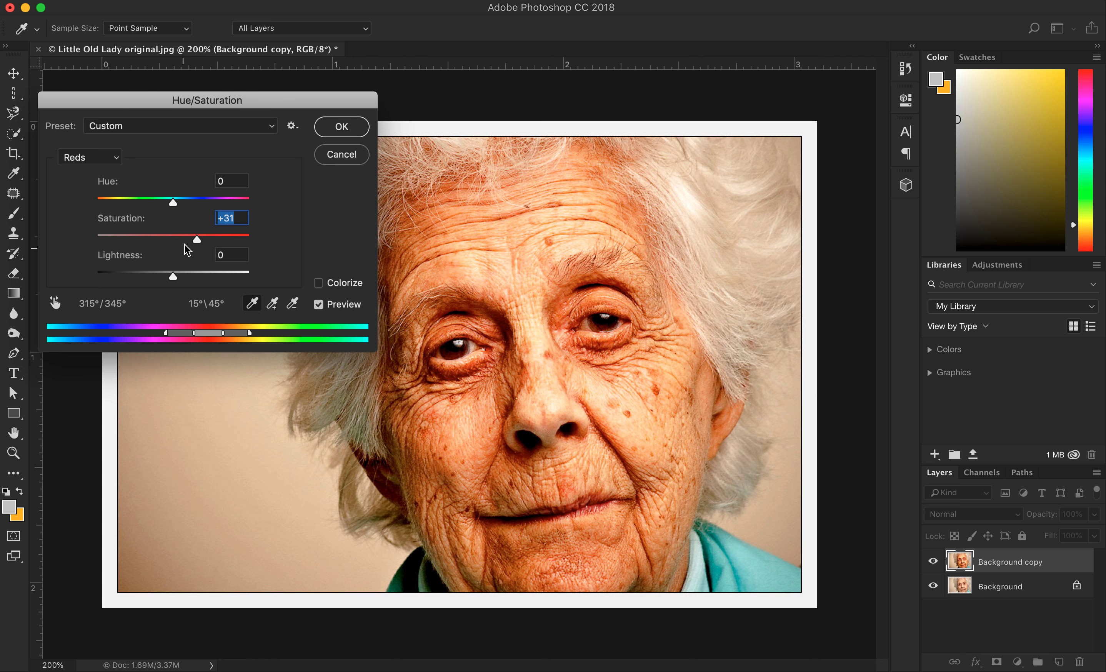
{"action": "left_click_drag", "start_coordinate": [163, 237], "coordinate": [96, 238]}
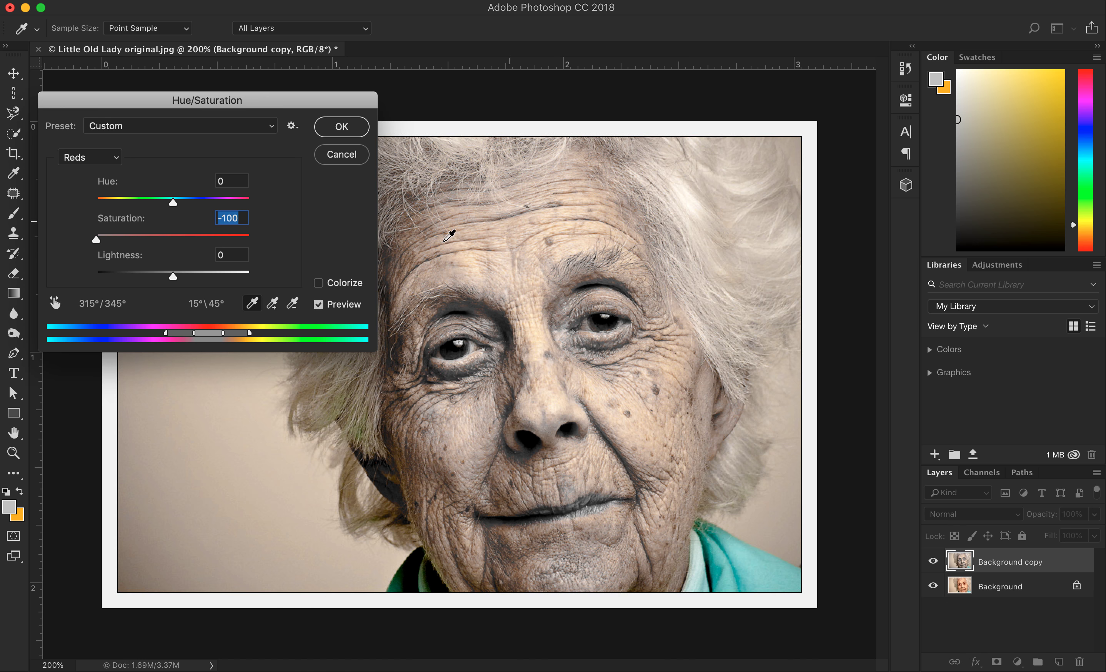
Step: Raise the Reds saturation to -2, and try a Greens saturation of +3
{"action": "left_click_drag", "start_coordinate": [156, 238], "coordinate": [172, 236]}
{"action": "left_click", "coordinate": [104, 157]}
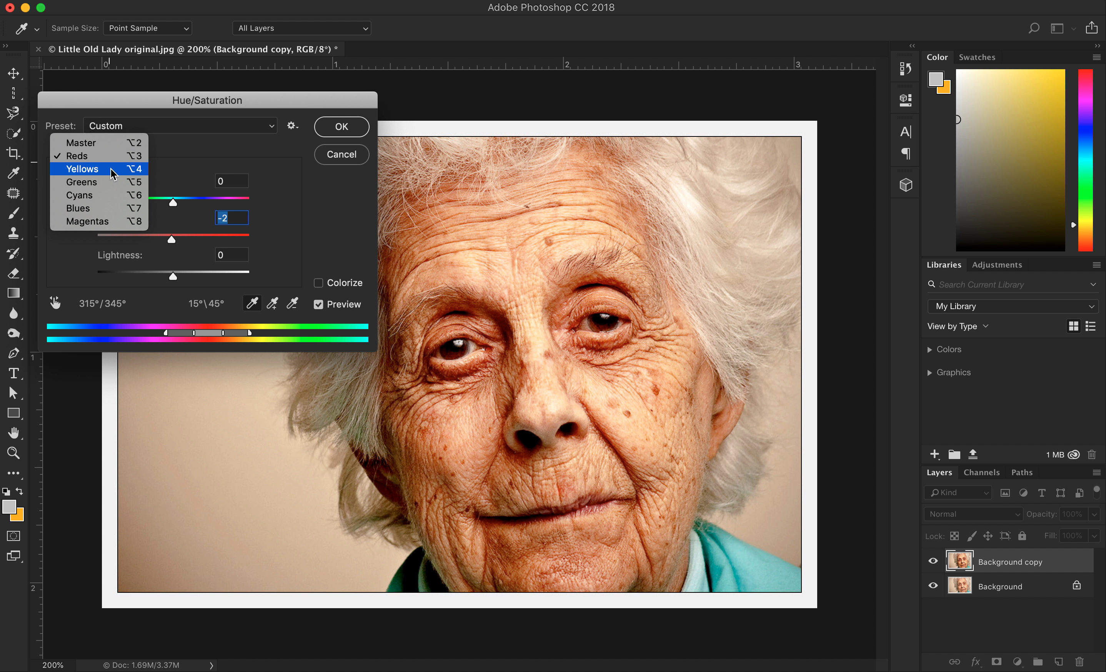
{"action": "left_click", "coordinate": [111, 184]}
{"action": "mouse_move", "coordinate": [173, 238]}
{"action": "left_mouse_down"}
{"action": "mouse_move", "coordinate": [103, 239]}
{"action": "mouse_move", "coordinate": [256, 244]}
{"action": "mouse_move", "coordinate": [88, 242]}
{"action": "mouse_move", "coordinate": [176, 236]}
{"action": "left_mouse_up"}
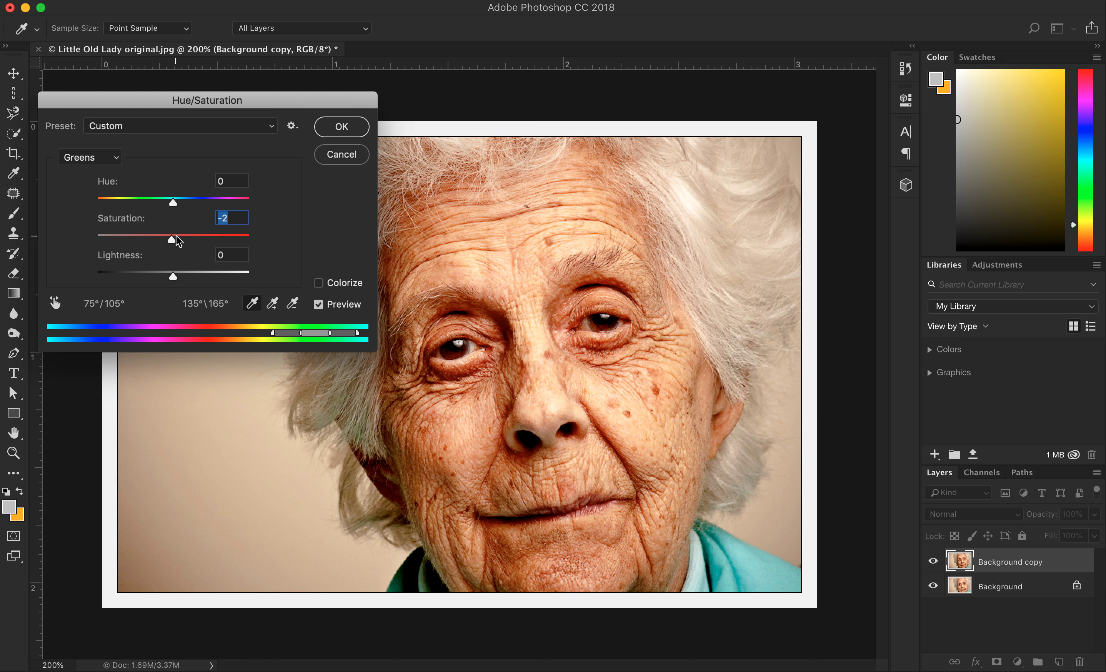
Step: Try a Cyans saturation of -100, and bring it back to -2 with the Cyans lightness at -6
{"action": "left_click", "coordinate": [117, 166]}
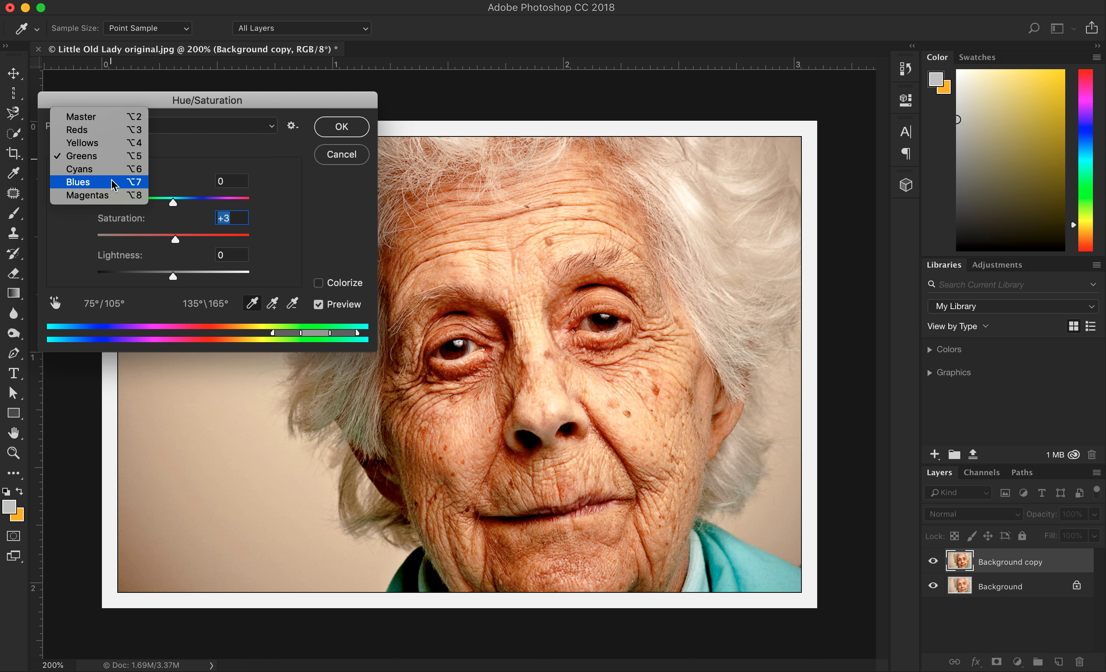
{"action": "left_click", "coordinate": [91, 169]}
{"action": "left_click_drag", "start_coordinate": [158, 237], "coordinate": [97, 239]}
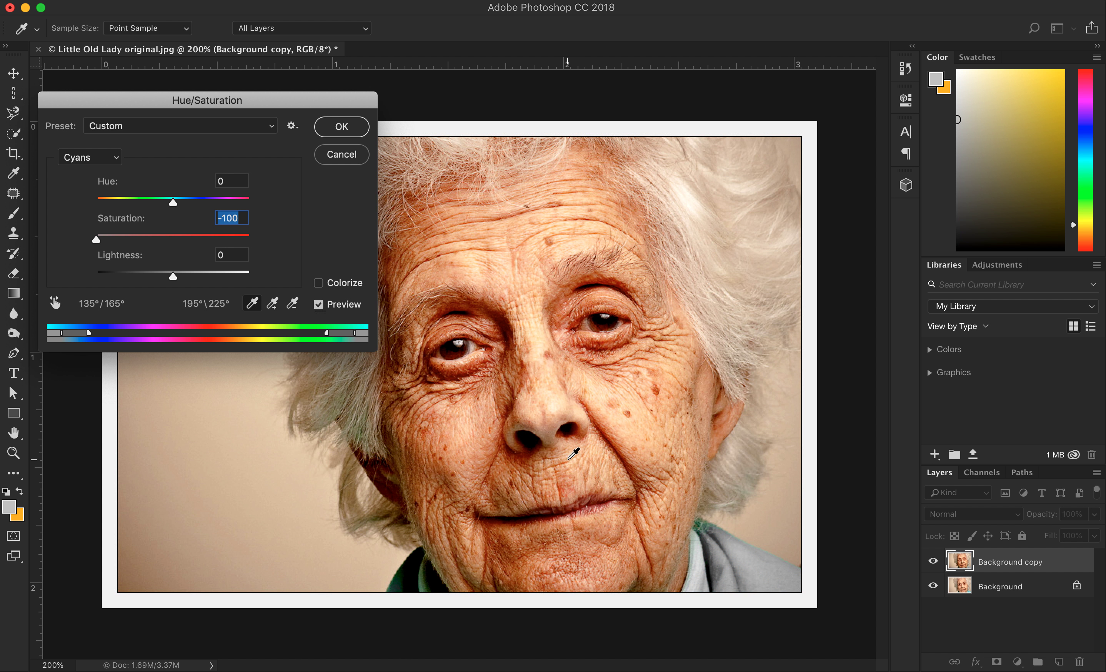
{"action": "left_click_drag", "start_coordinate": [138, 237], "coordinate": [88, 235]}
{"action": "left_click_drag", "start_coordinate": [178, 237], "coordinate": [166, 277]}
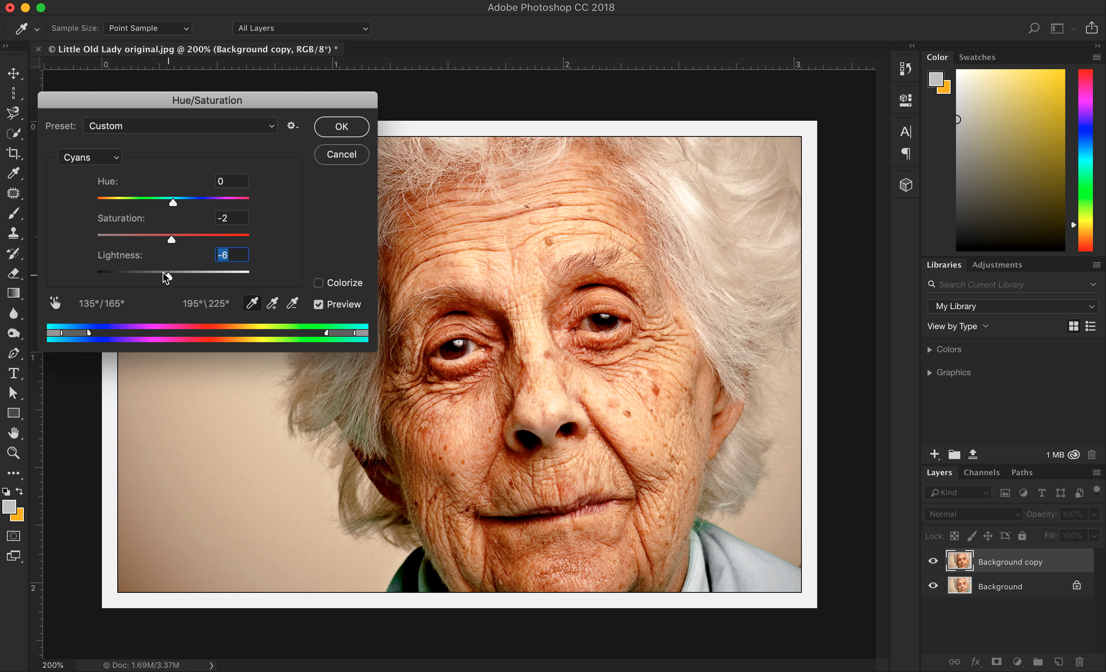
Step: Try a master lightness of -8, and cancel the Hue/Saturation adjustment
{"action": "left_click", "coordinate": [117, 156]}
{"action": "left_click", "coordinate": [110, 106]}
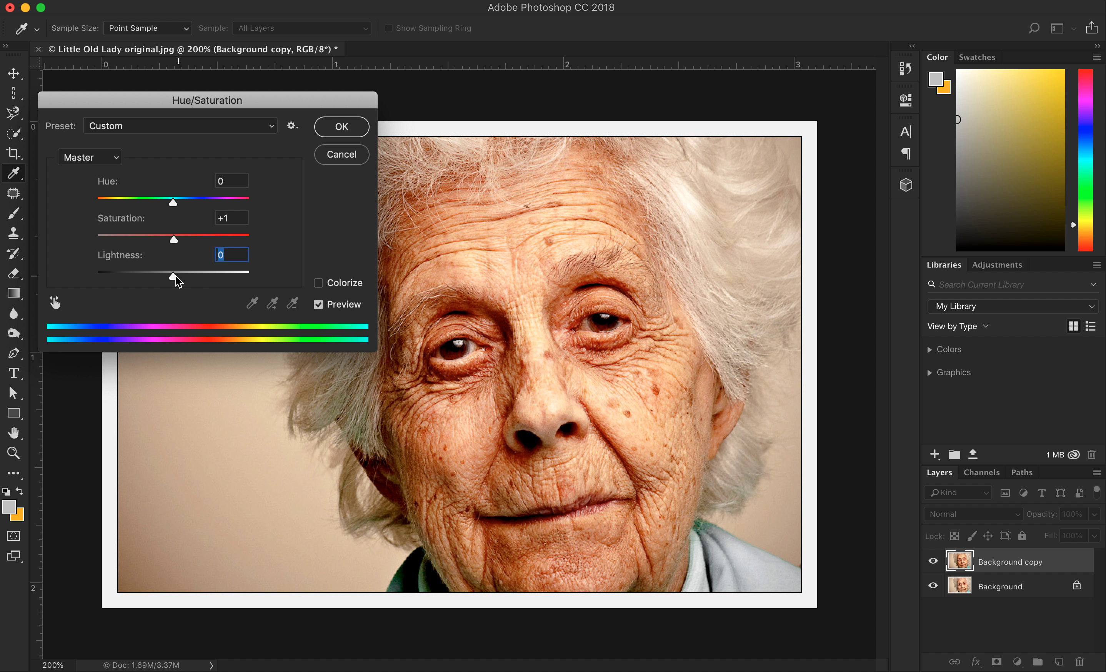
{"action": "mouse_move", "coordinate": [175, 277]}
{"action": "left_mouse_down"}
{"action": "mouse_move", "coordinate": [201, 276]}
{"action": "mouse_move", "coordinate": [141, 276]}
{"action": "mouse_move", "coordinate": [168, 277]}
{"action": "left_mouse_up"}
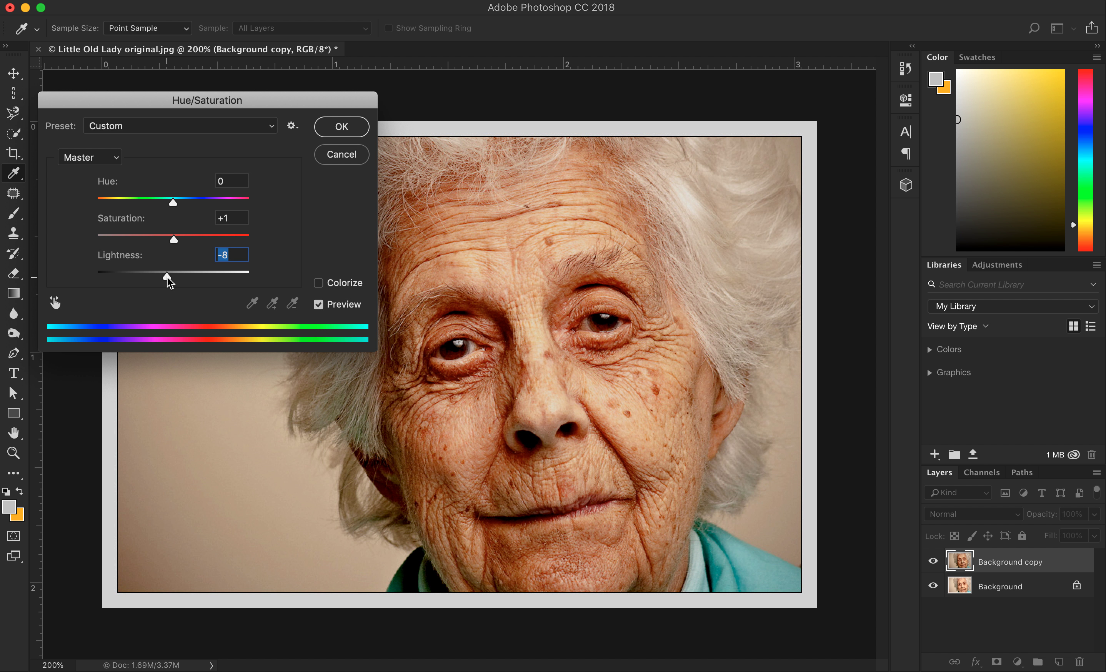
{"action": "left_click", "coordinate": [341, 155]}
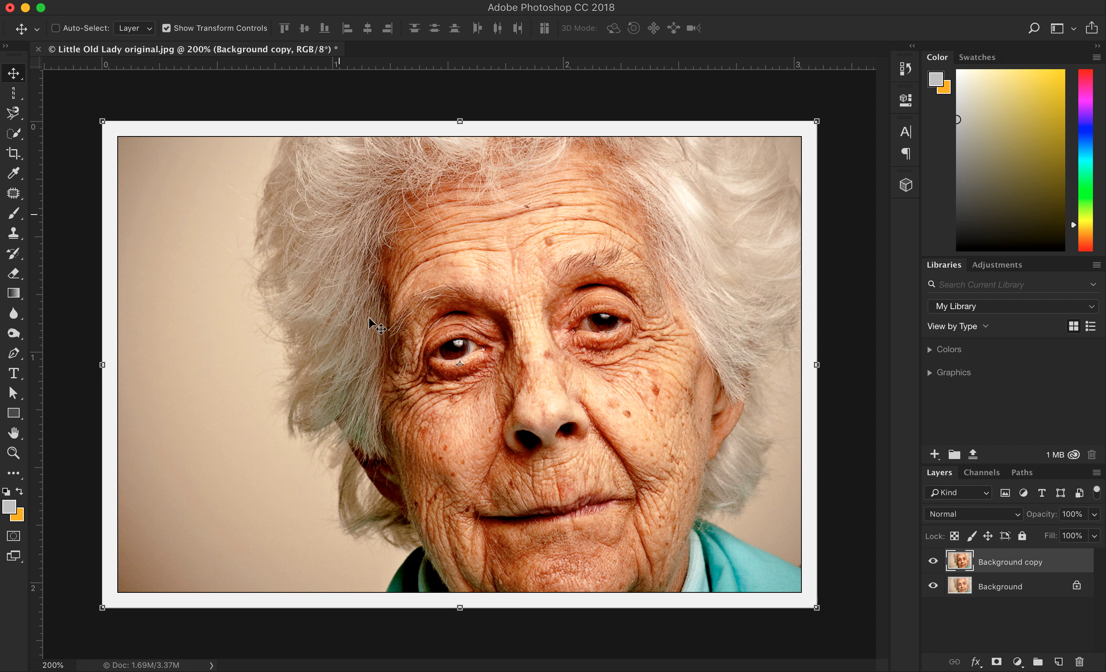
Step: Try a midtone Color Balance of -3, 0 and -4 on the duplicate layer, and cancel the adjustment
{"action": "left_click", "coordinate": [209, 0]}
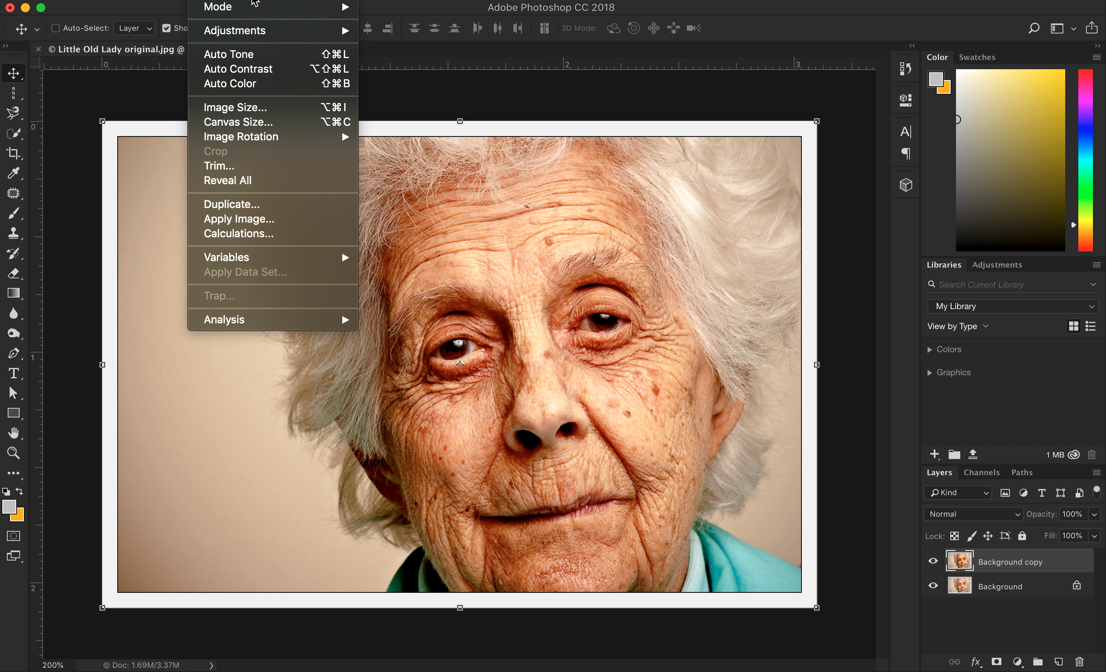
{"action": "mouse_move", "coordinate": [255, 0]}
{"action": "mouse_move", "coordinate": [209, 1]}
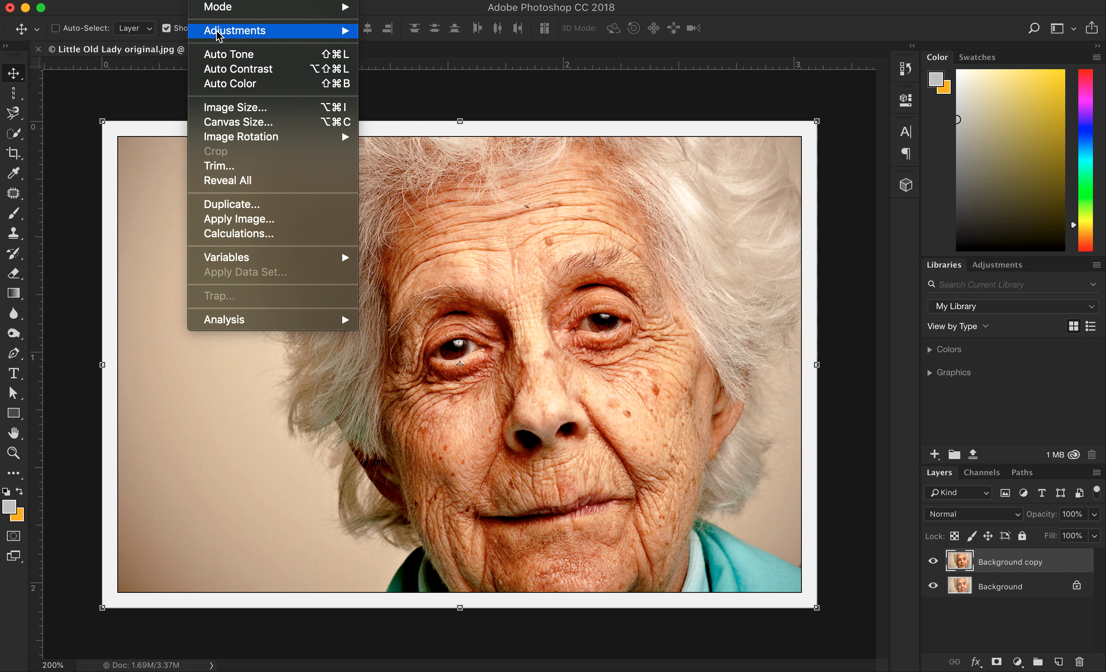
{"action": "mouse_move", "coordinate": [319, 31]}
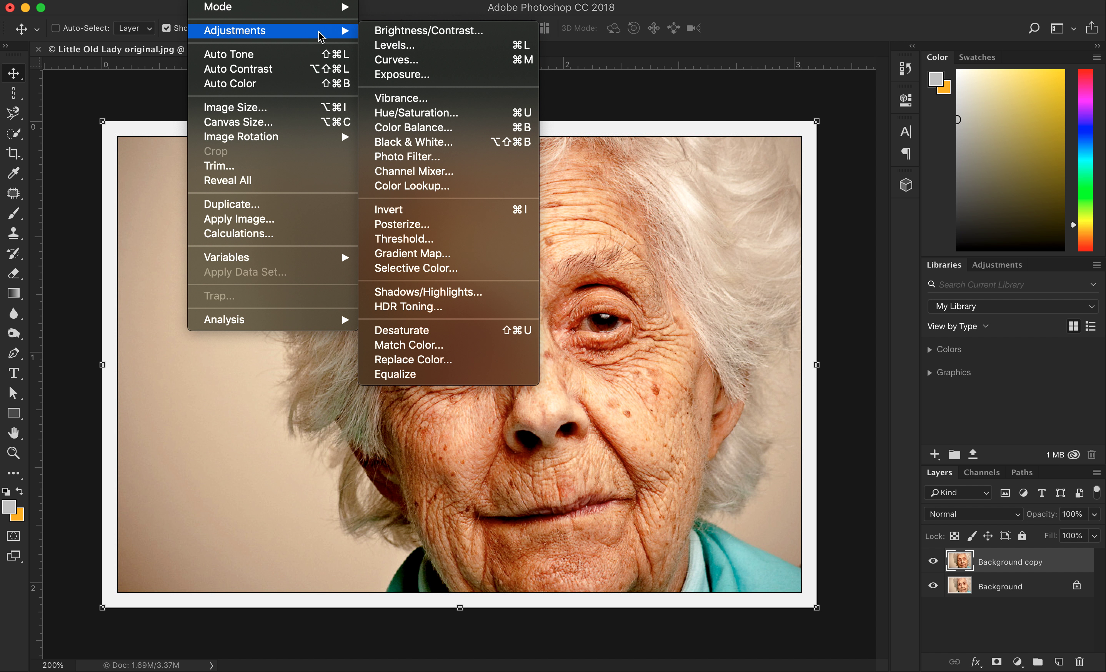
{"action": "left_click", "coordinate": [436, 127]}
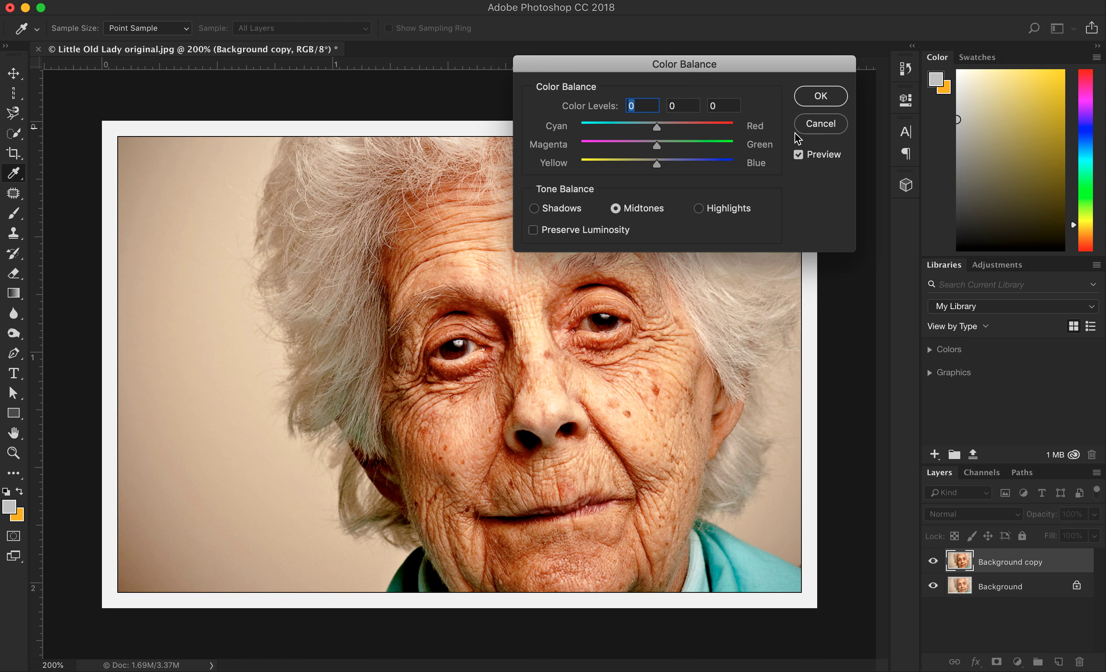
{"action": "left_click_drag", "start_coordinate": [657, 126], "coordinate": [611, 180]}
{"action": "left_click", "coordinate": [658, 146]}
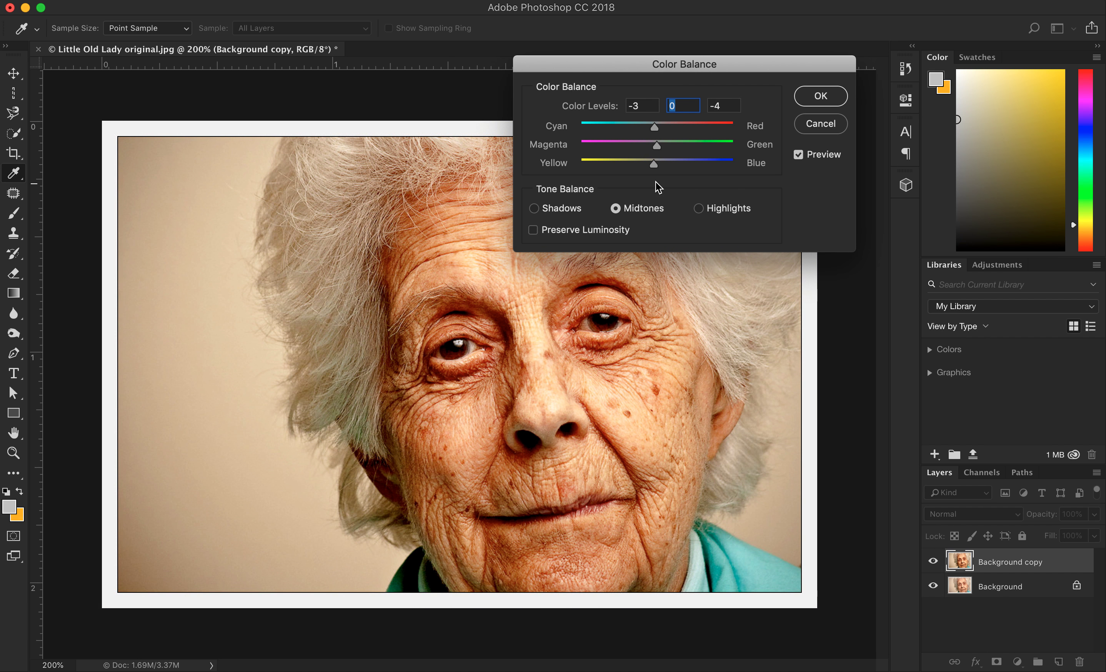
{"action": "left_click", "coordinate": [820, 124]}
{"action": "key", "text": "v"}
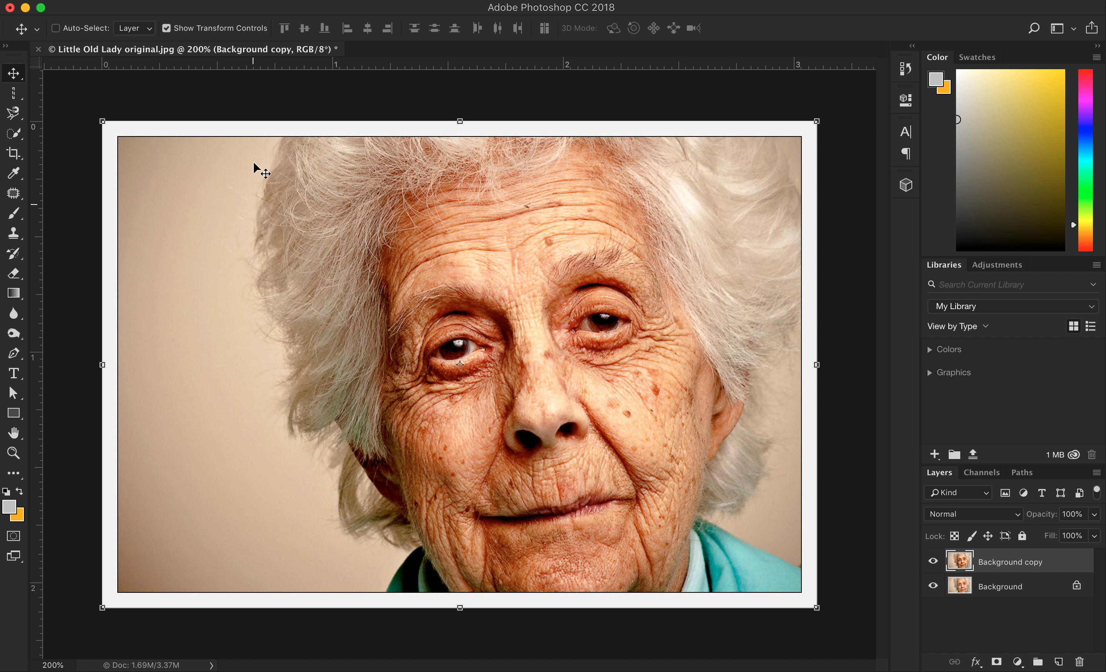
Step: Try a Black & White conversion with the Reds at -82 and at -63, and cancel it
{"action": "left_click", "coordinate": [210, 0]}
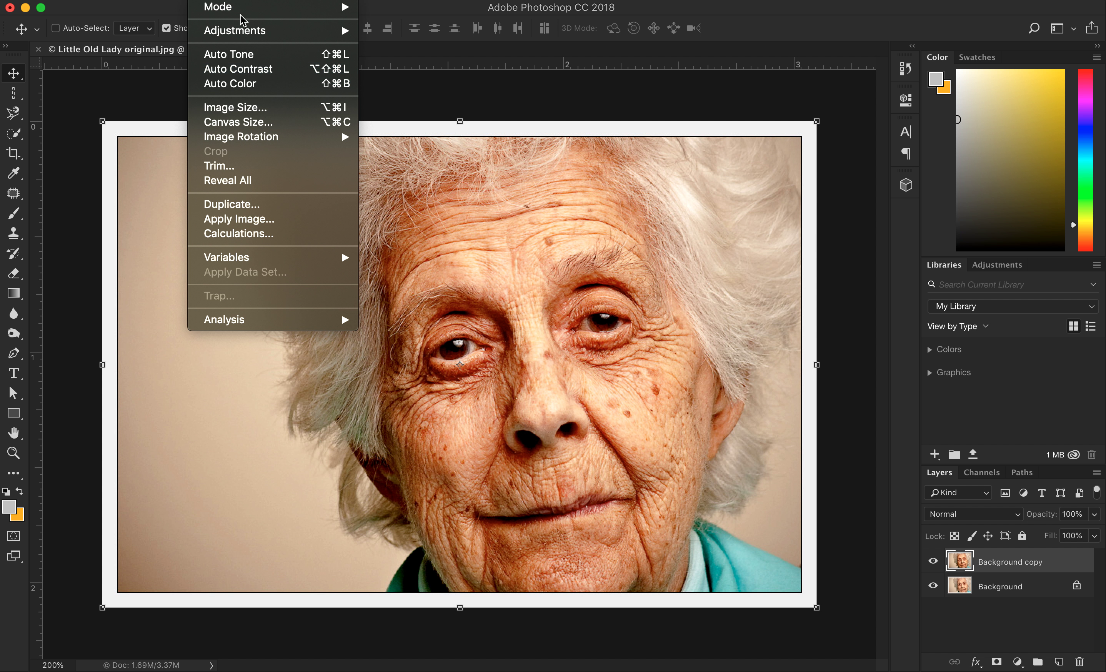
{"action": "mouse_move", "coordinate": [255, 1]}
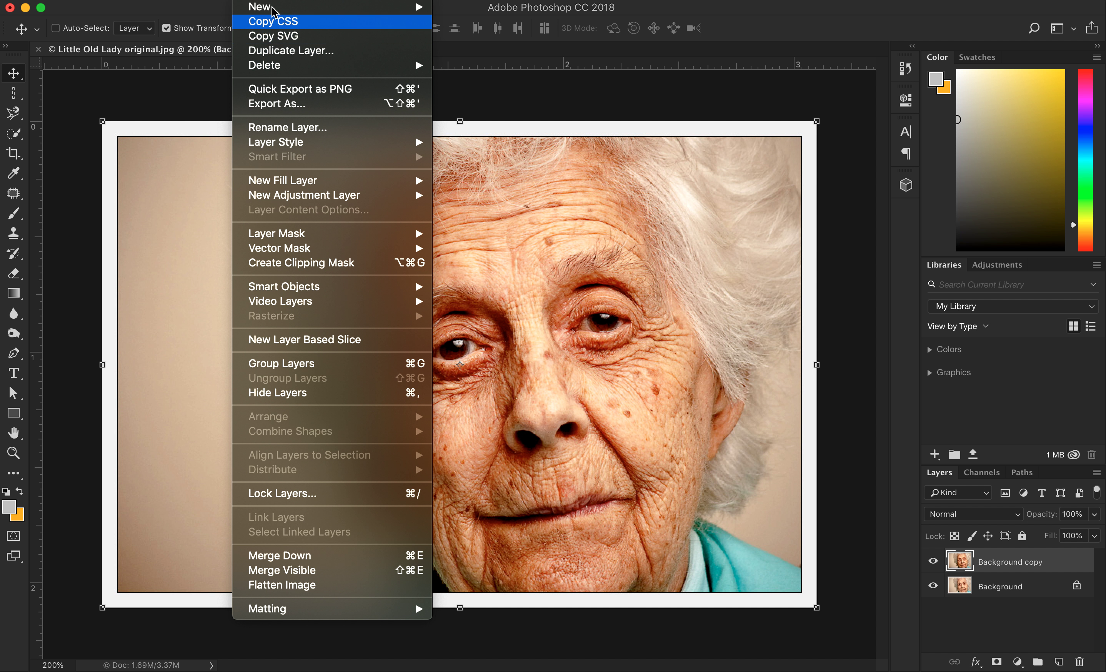
{"action": "mouse_move", "coordinate": [218, 1]}
{"action": "mouse_move", "coordinate": [234, 30]}
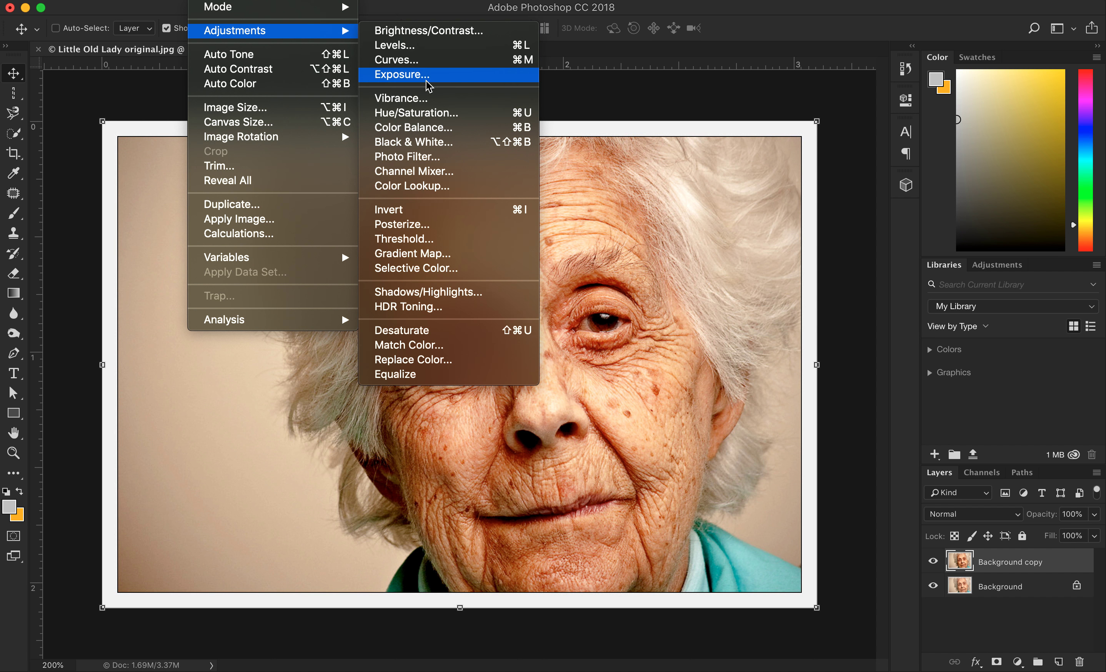
{"action": "left_click", "coordinate": [439, 143]}
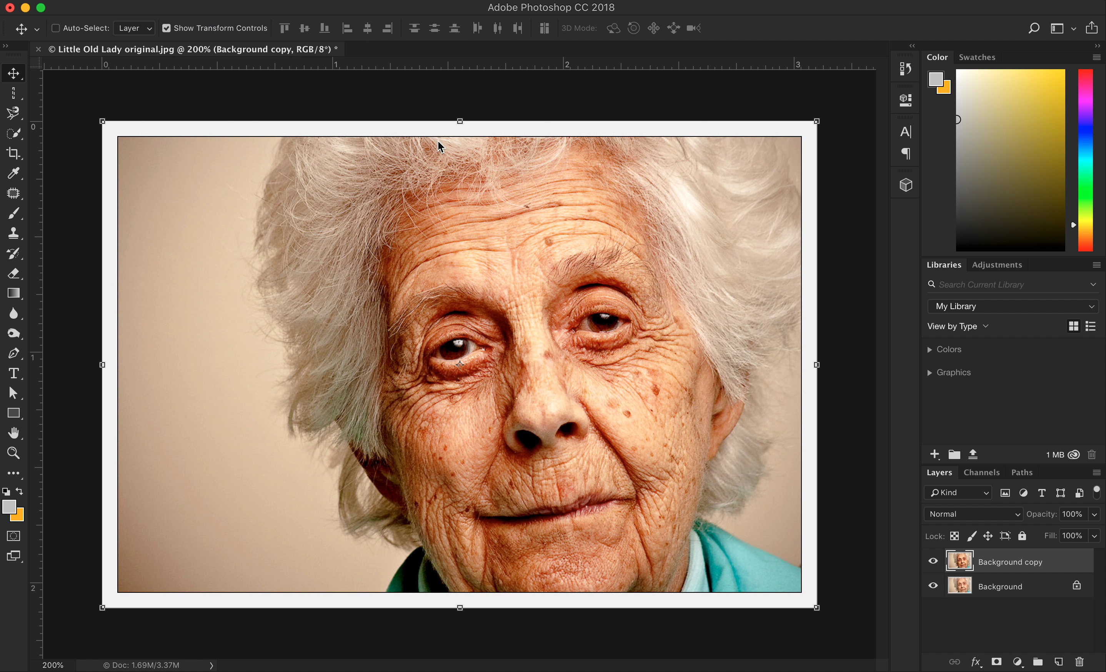
{"action": "left_click_drag", "start_coordinate": [594, 122], "coordinate": [861, 242]}
{"action": "left_click_drag", "start_coordinate": [776, 317], "coordinate": [727, 320]}
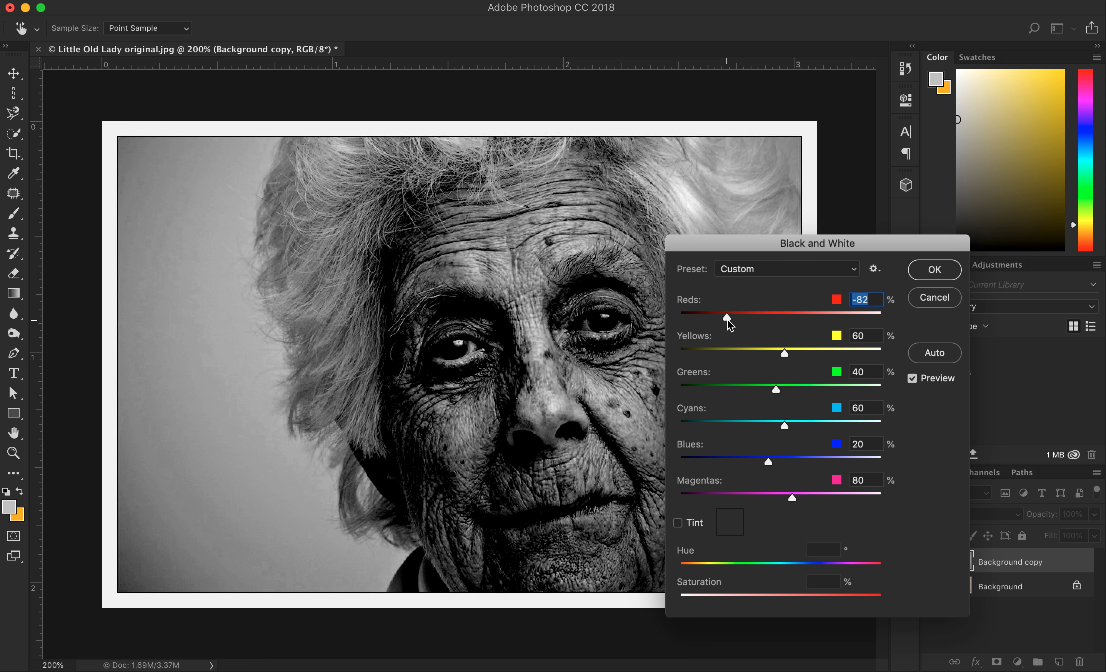
{"action": "mouse_move", "coordinate": [721, 317]}
{"action": "left_mouse_down"}
{"action": "mouse_move", "coordinate": [847, 314]}
{"action": "mouse_move", "coordinate": [736, 316]}
{"action": "left_mouse_up"}
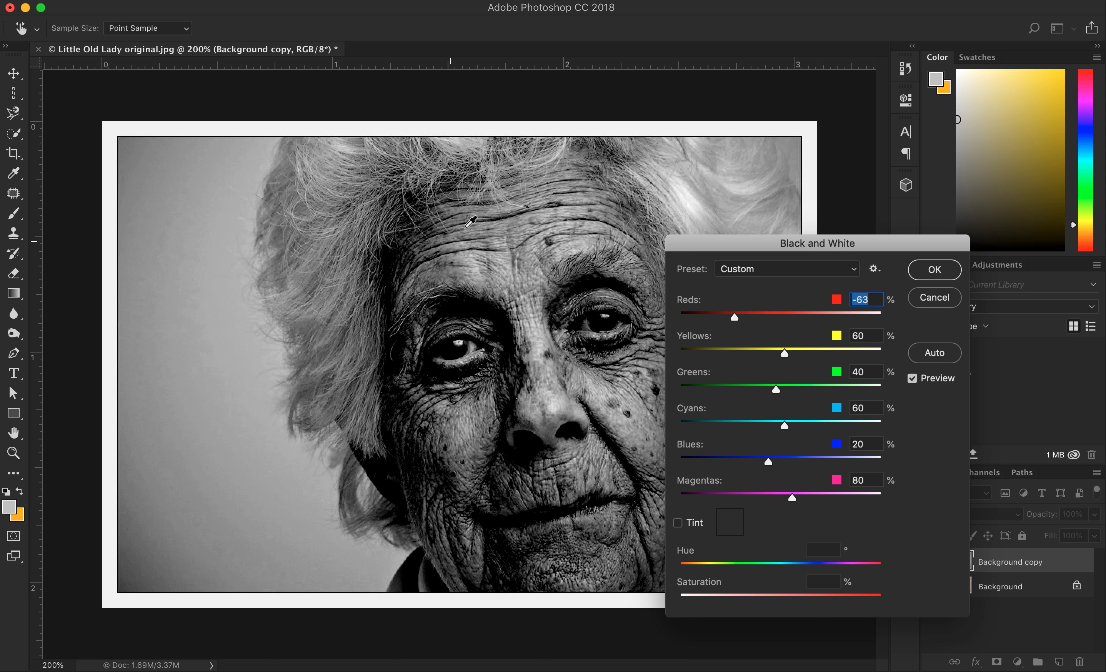
{"action": "left_click", "coordinate": [935, 298]}
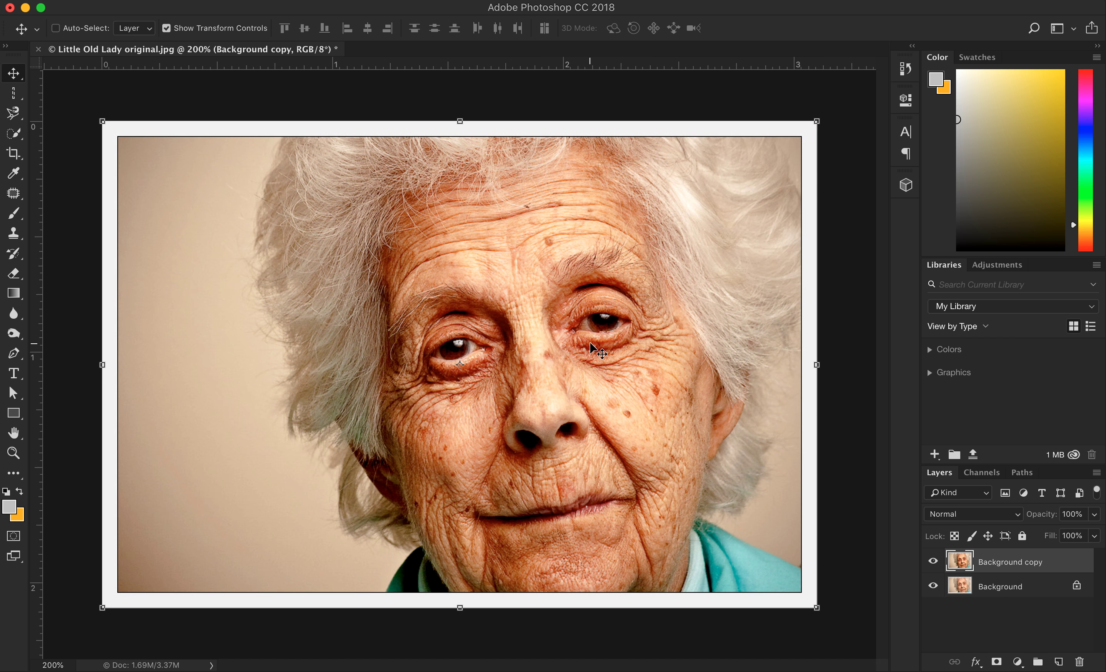
{"action": "left_click", "coordinate": [247, 0]}
{"action": "mouse_move", "coordinate": [213, 0]}
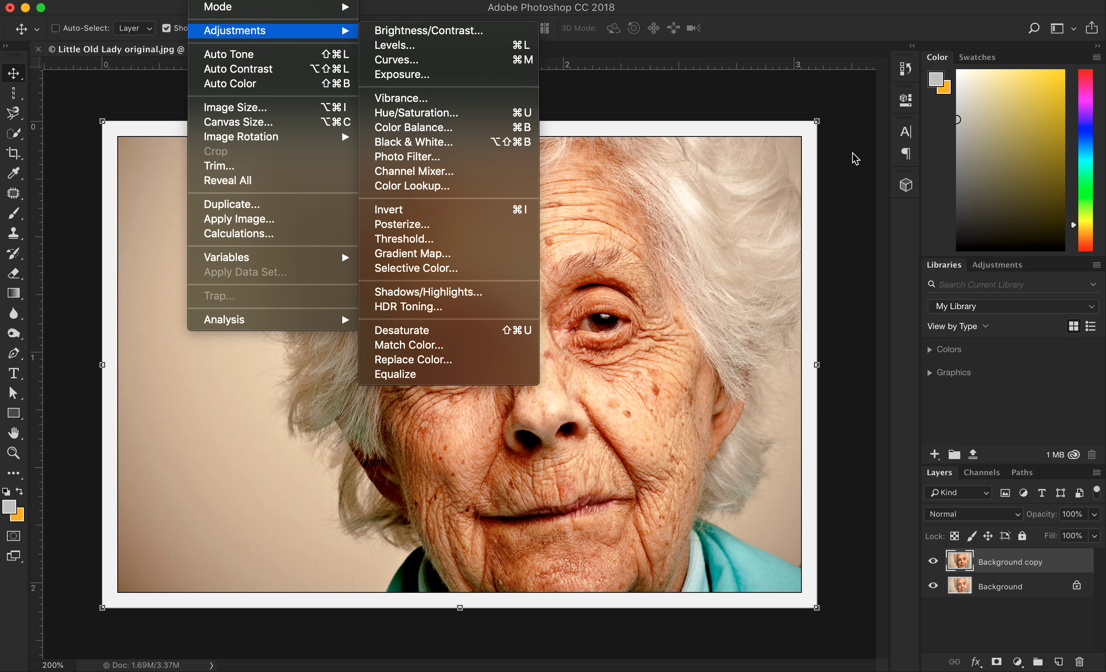
{"action": "left_click", "coordinate": [884, 175]}
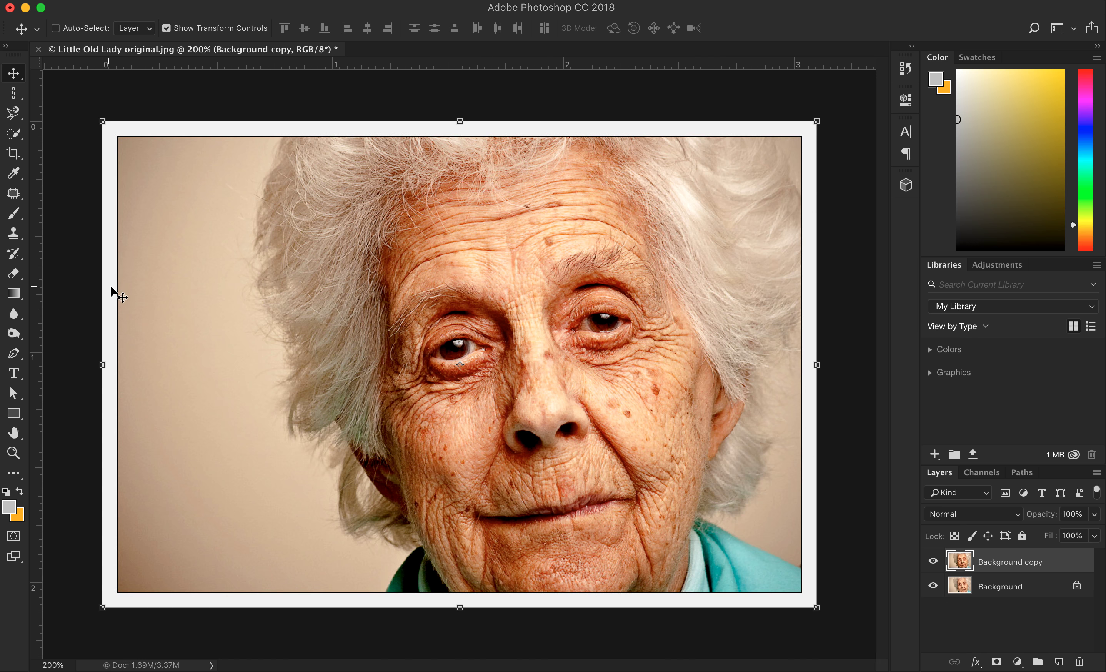
Step: With the Spot Healing Brush at size 20, remove two brown spots from the middle of the cheek below the eye
{"action": "left_click_drag", "start_coordinate": [22, 199], "coordinate": [82, 196]}
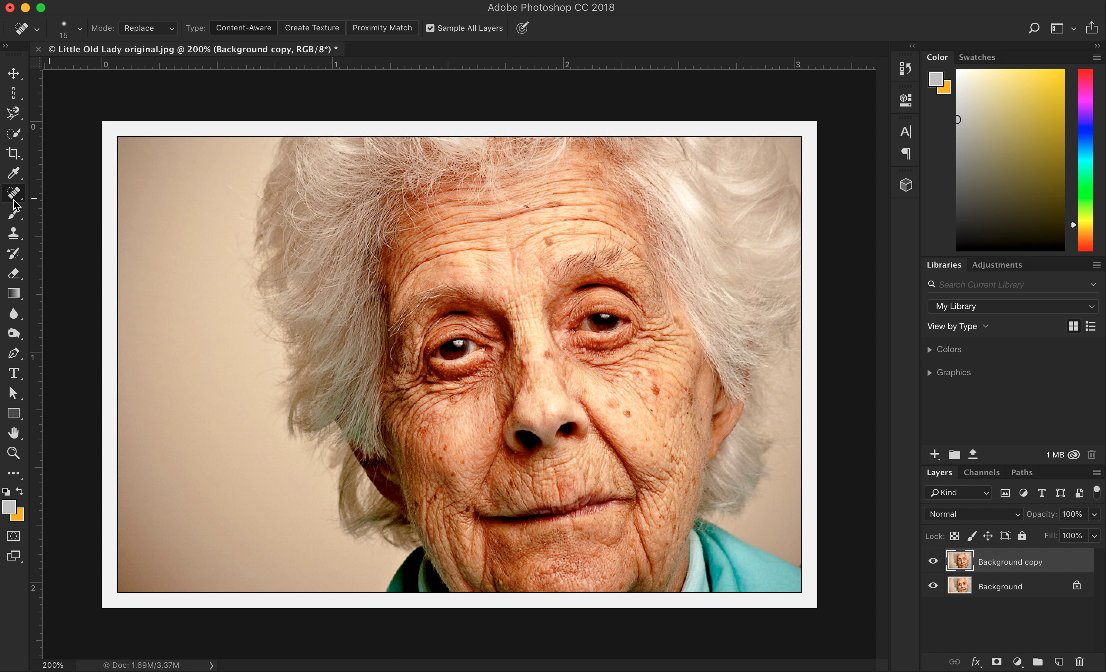
{"action": "left_click_drag", "start_coordinate": [13, 200], "coordinate": [13, 201]}
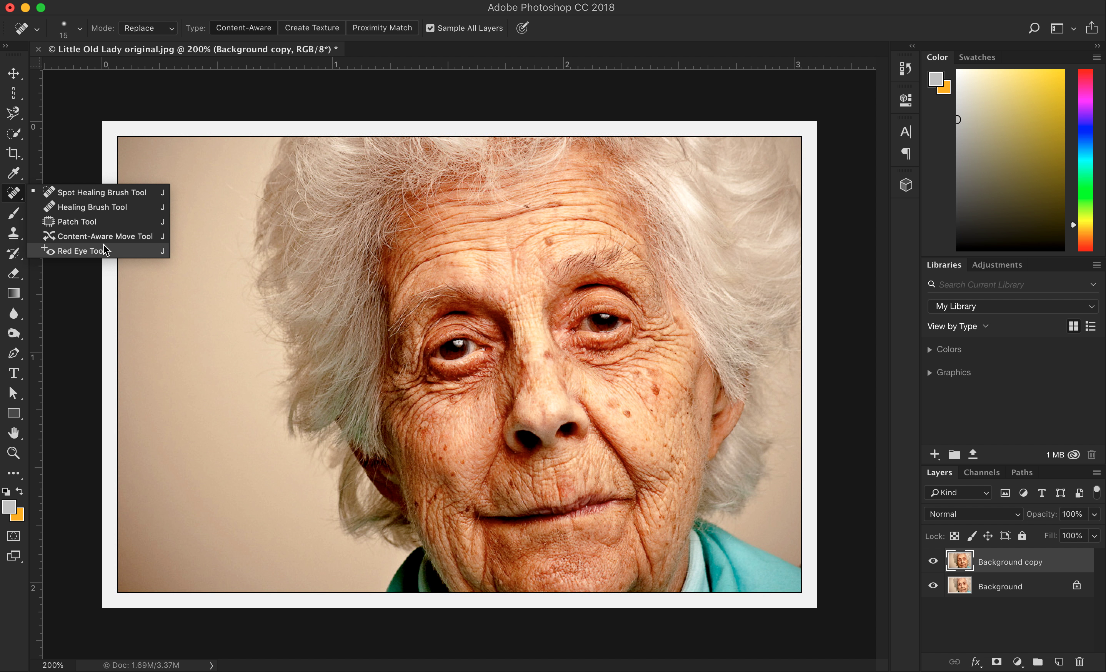
{"action": "left_click", "coordinate": [108, 193]}
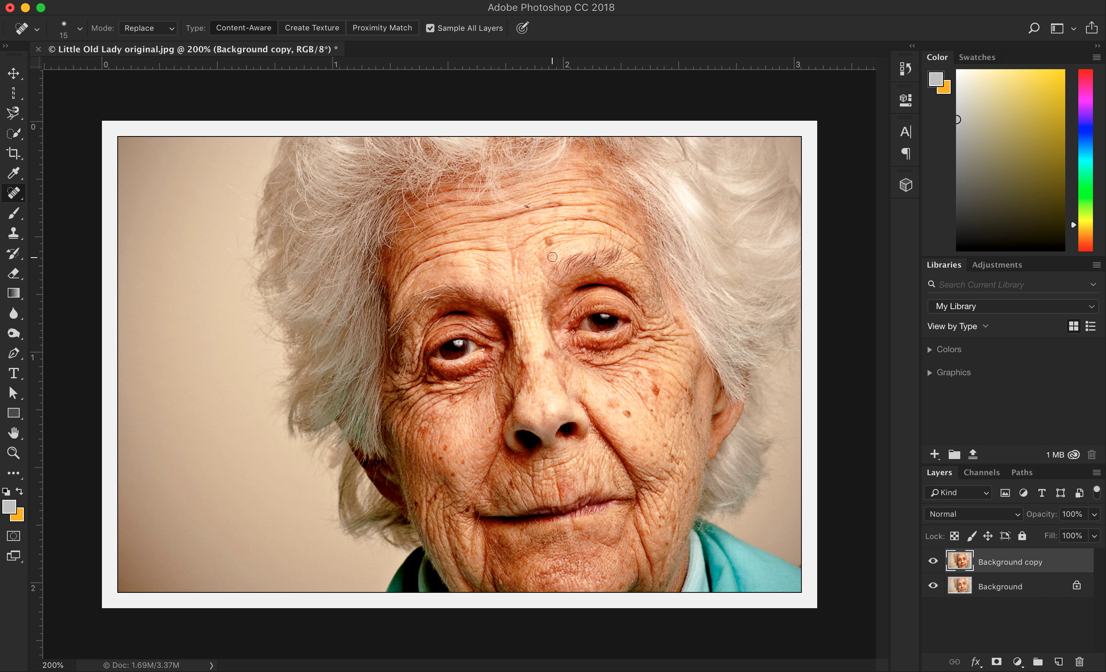
{"action": "key", "text": "super+equal"}
{"action": "key", "text": "super+equal"}
{"action": "key", "text": "super+equal"}
{"action": "key", "text": "super+equal"}
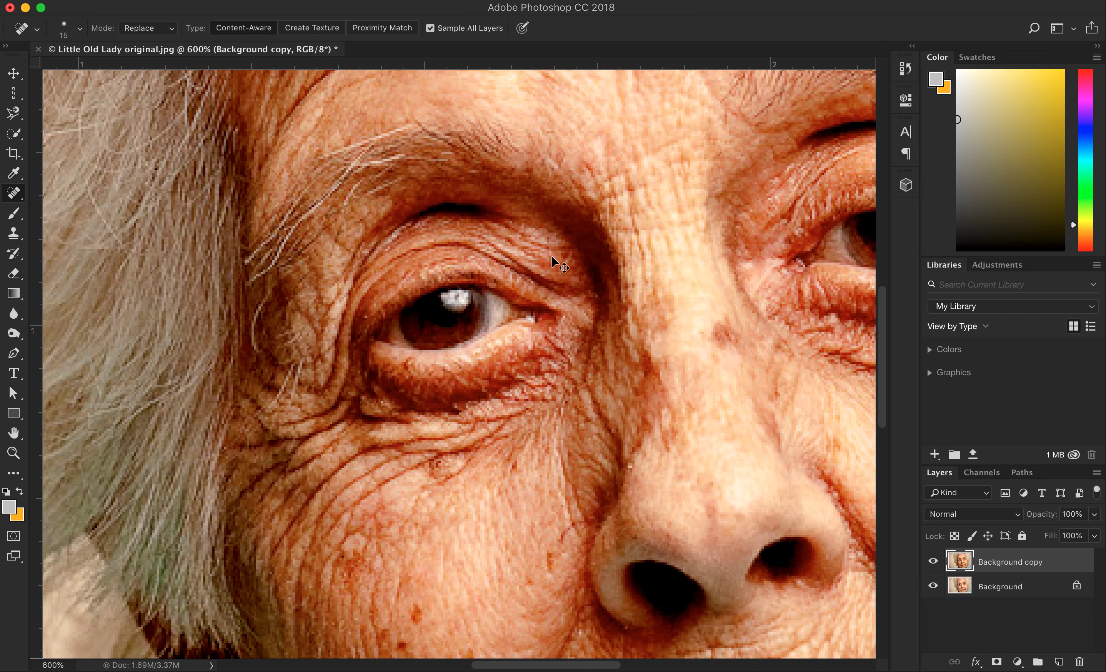
{"action": "key", "text": "super+equal"}
{"action": "scroll", "coordinate": [539, 257], "scroll_direction": "down", "scroll_amount": 10}
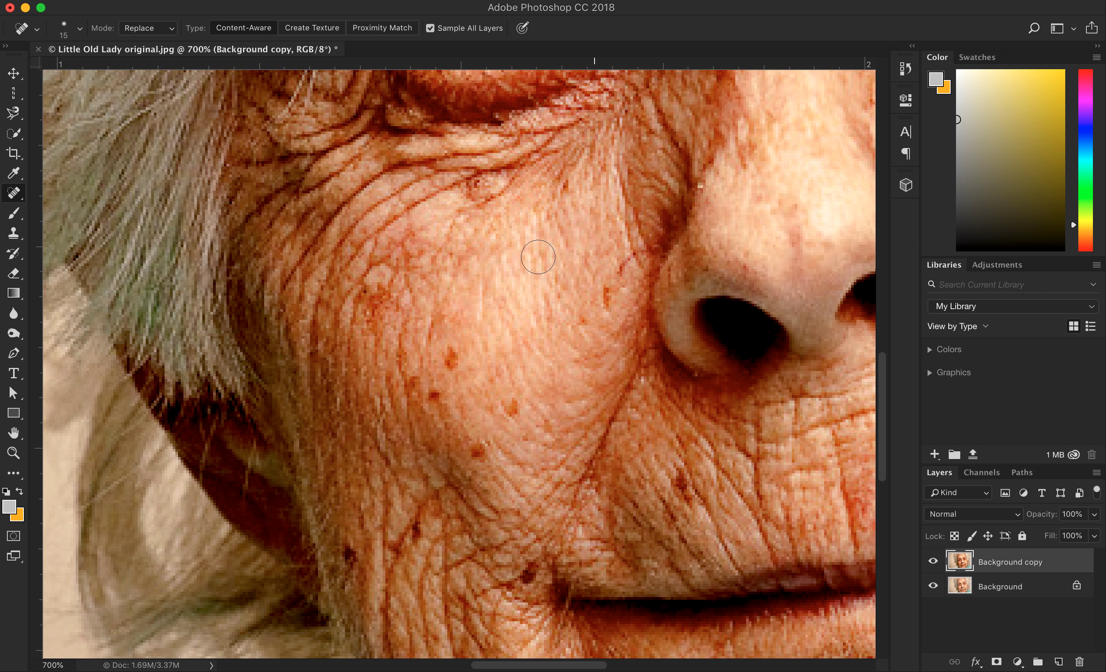
{"action": "scroll", "coordinate": [537, 257], "scroll_direction": "down", "scroll_amount": 5}
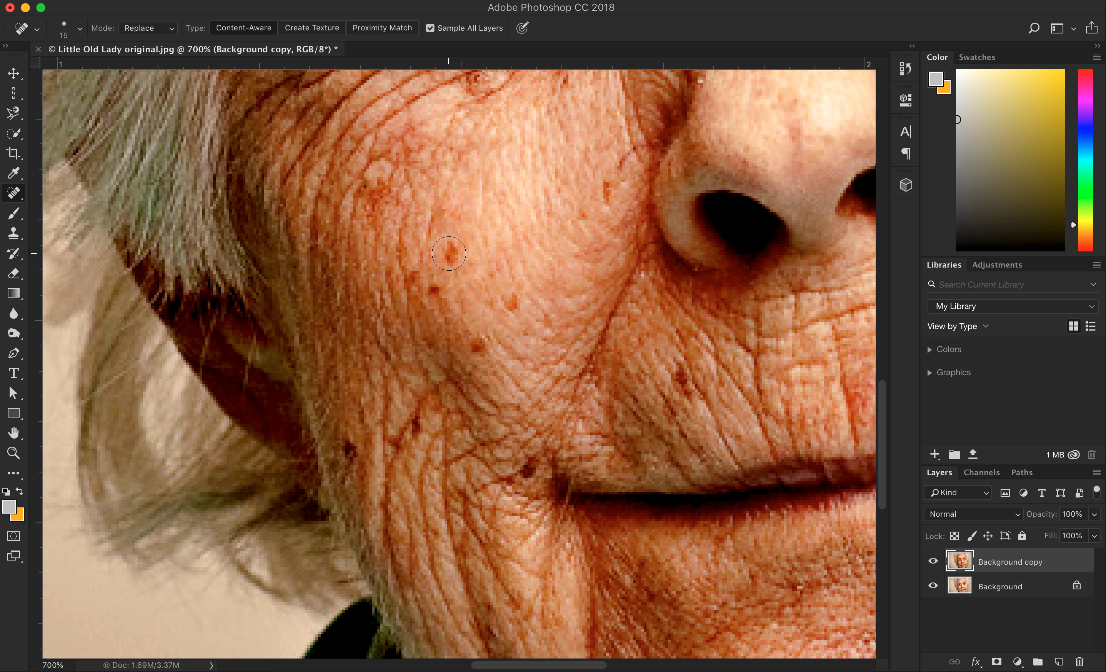
{"action": "key", "text": "bracketright"}
{"action": "key", "text": "bracketright"}
{"action": "key", "text": "bracketleft"}
{"action": "left_click", "coordinate": [451, 251]}
{"action": "left_click", "coordinate": [512, 298]}
Step: Heal the dark spot on the lower cheek and the pair of small spots between it and the ear
{"action": "left_click", "coordinate": [480, 346]}
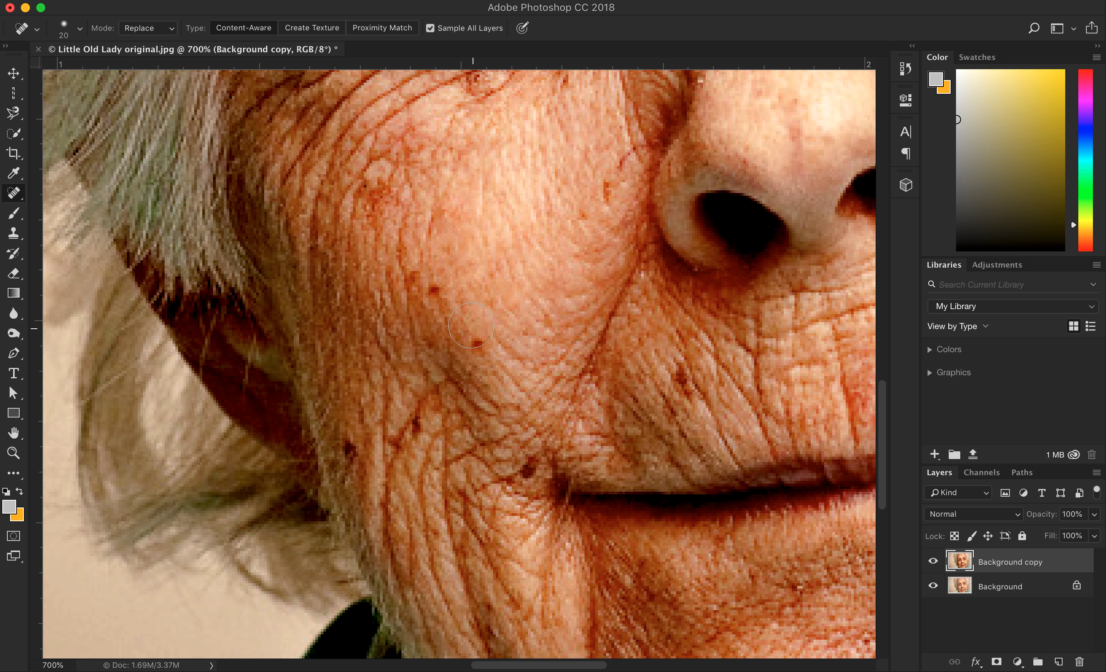
{"action": "left_click", "coordinate": [484, 336]}
{"action": "left_click", "coordinate": [469, 352]}
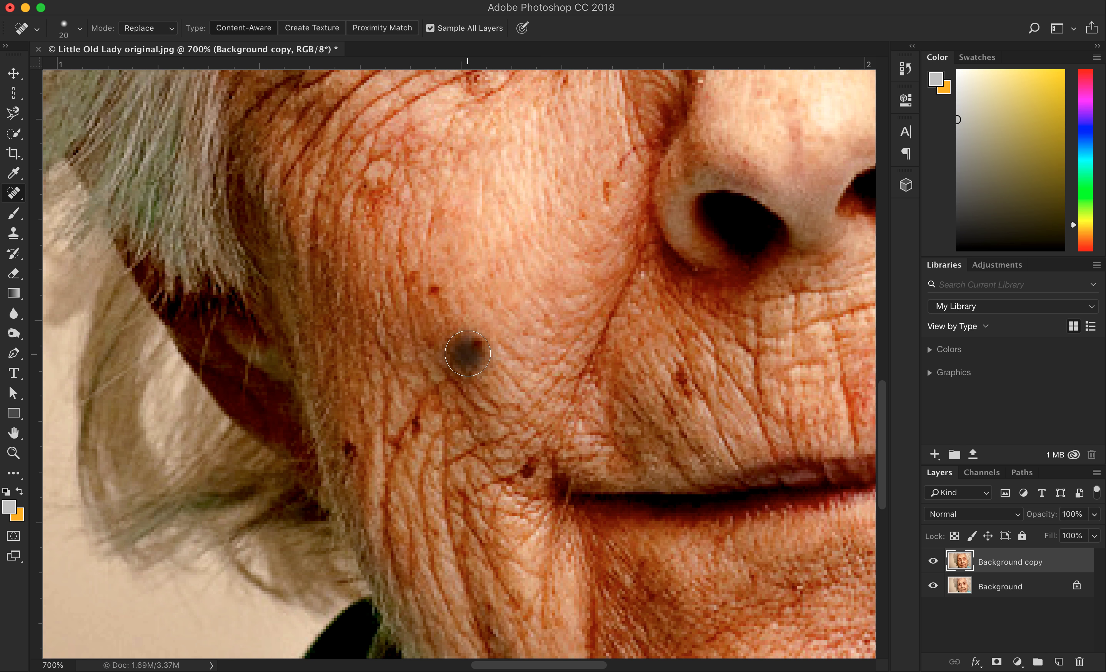
{"action": "left_click", "coordinate": [475, 348]}
{"action": "left_click", "coordinate": [482, 342]}
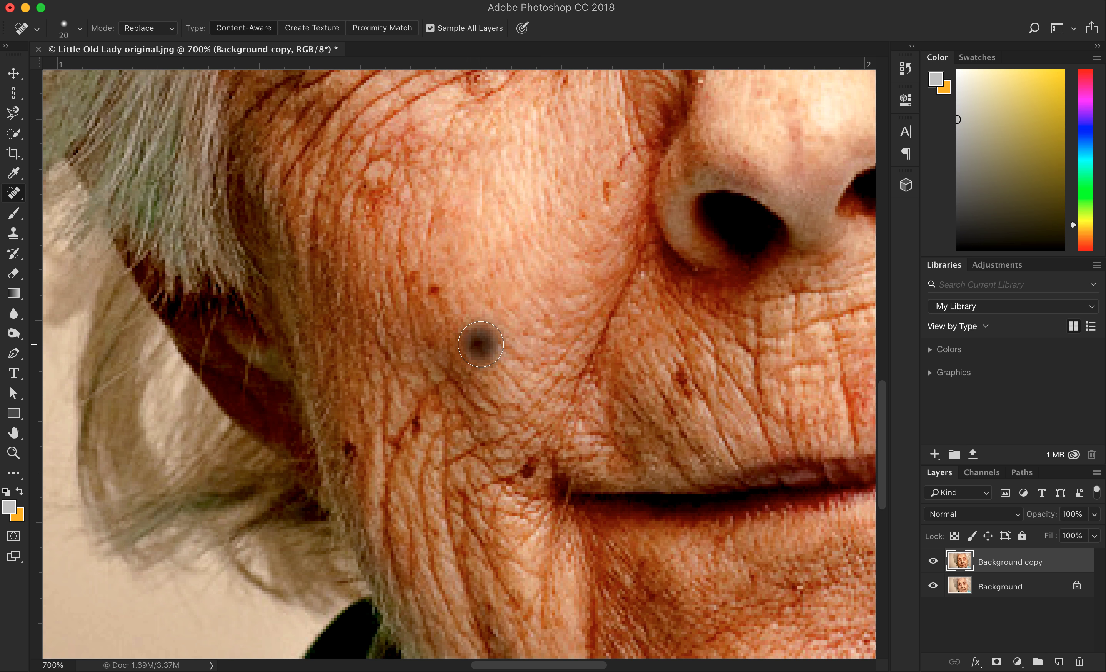
{"action": "left_click_drag", "start_coordinate": [495, 328], "coordinate": [473, 344]}
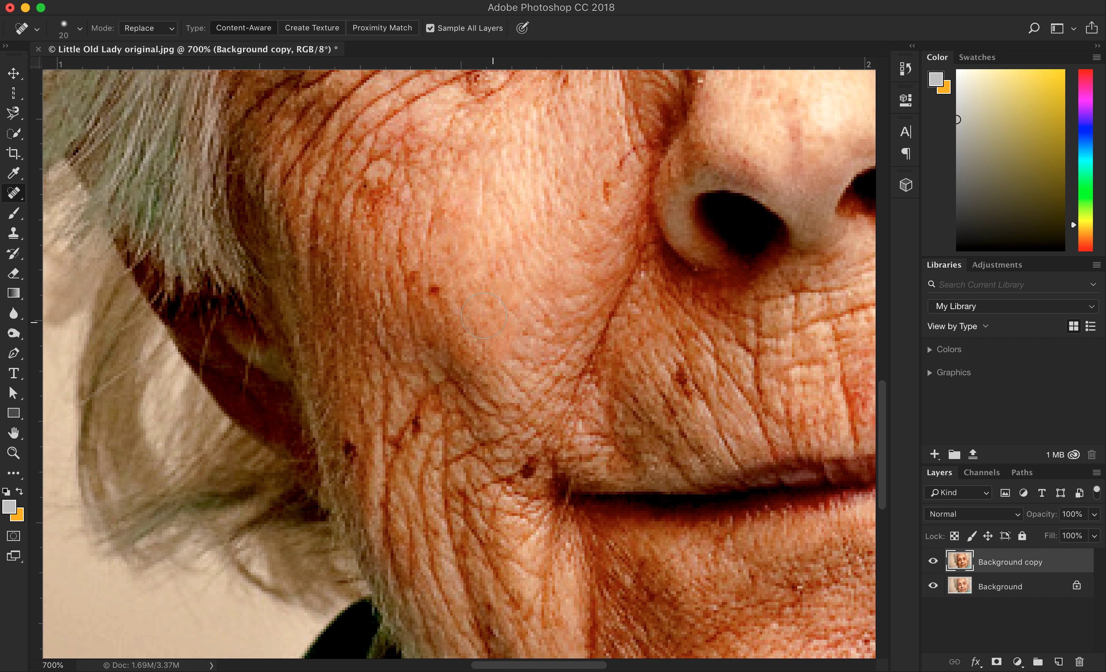
{"action": "left_click", "coordinate": [429, 288]}
{"action": "scroll", "coordinate": [503, 389], "scroll_direction": "left", "scroll_amount": 3}
{"action": "scroll", "coordinate": [503, 389], "scroll_direction": "up", "scroll_amount": 2}
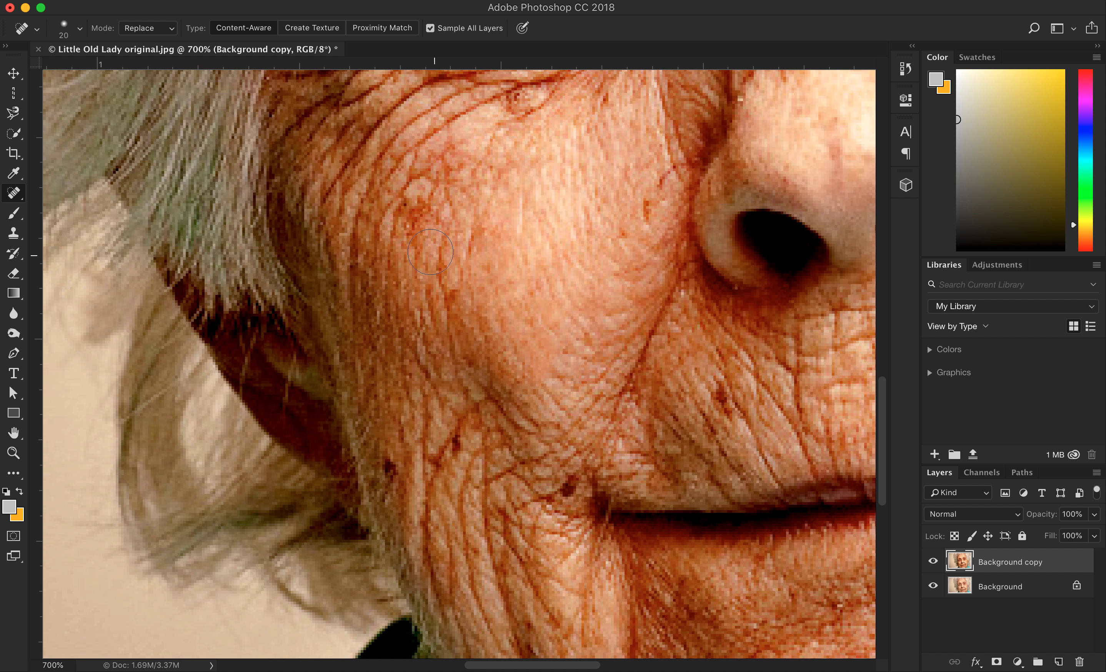
{"action": "scroll", "coordinate": [481, 411], "scroll_direction": "up", "scroll_amount": 15}
{"action": "scroll", "coordinate": [482, 412], "scroll_direction": "right", "scroll_amount": 2}
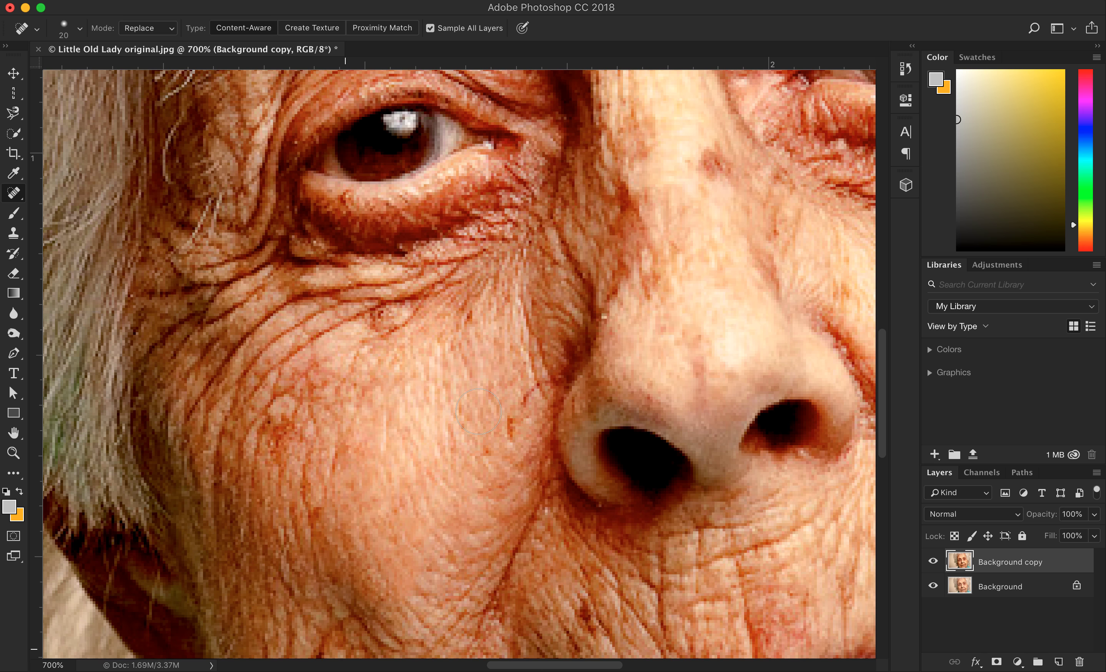
Step: Try to remove the mole above the eyebrow with the Spot Healing Brush at size 35
{"action": "scroll", "coordinate": [479, 412], "scroll_direction": "up", "scroll_amount": 10}
{"action": "scroll", "coordinate": [478, 412], "scroll_direction": "right", "scroll_amount": 4}
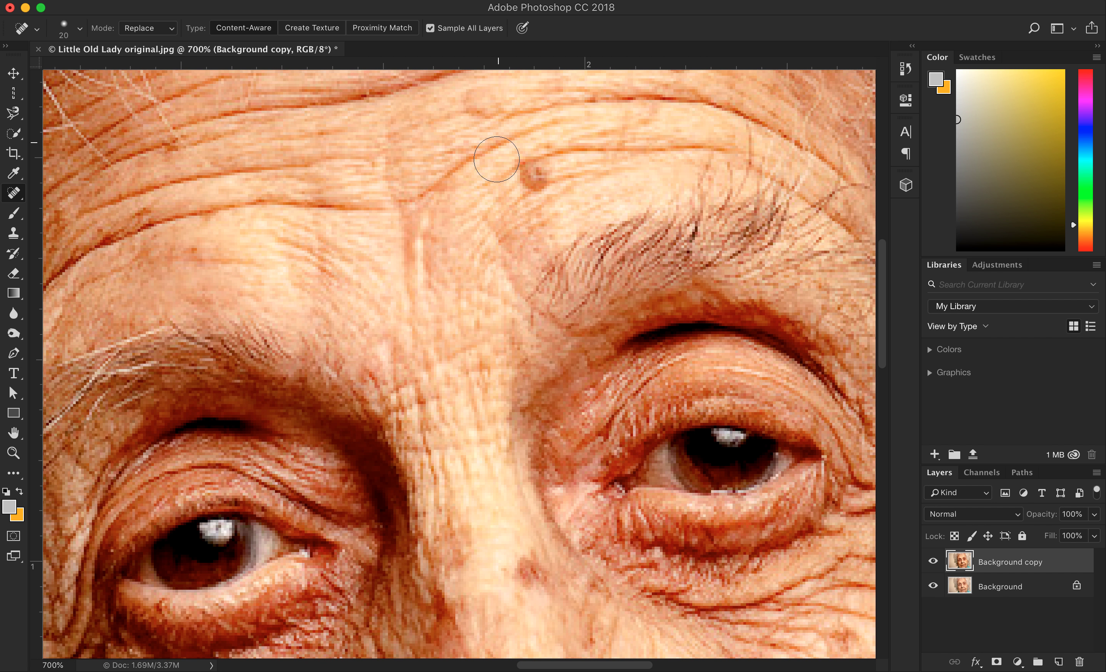
{"action": "key", "text": "bracketleft"}
{"action": "key", "text": "bracketleft"}
{"action": "key", "text": "bracketright"}
{"action": "key", "text": "bracketright"}
{"action": "key", "text": "bracketright"}
{"action": "key", "text": "bracketright"}
{"action": "key", "text": "bracketright"}
{"action": "left_click", "coordinate": [536, 174]}
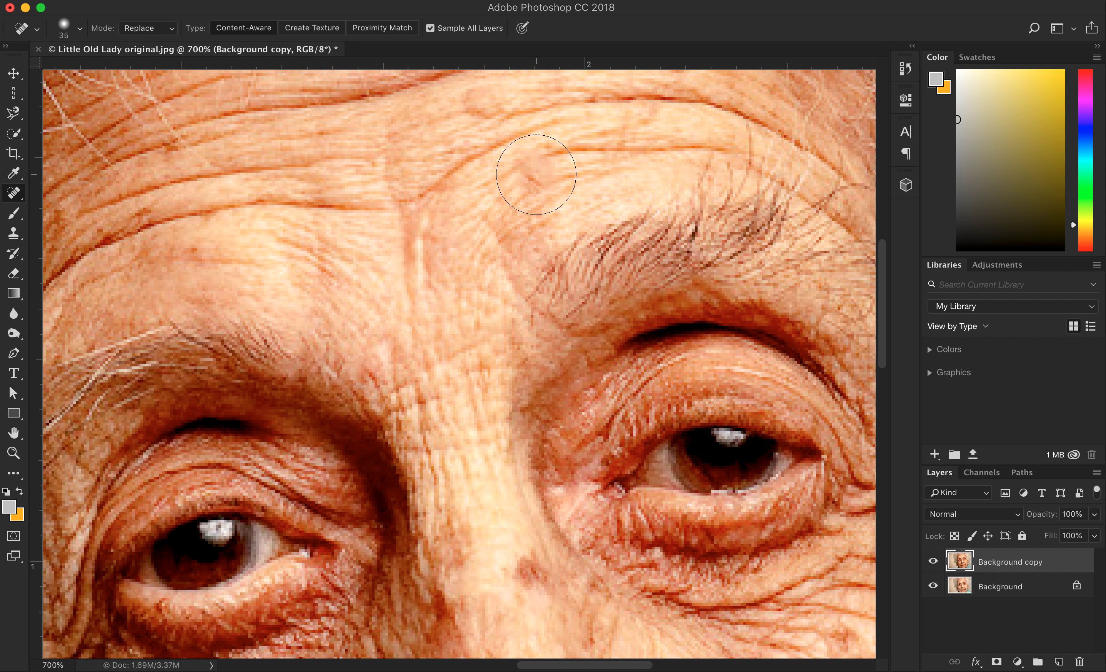
{"action": "scroll", "coordinate": [535, 181], "scroll_direction": "up", "scroll_amount": 3}
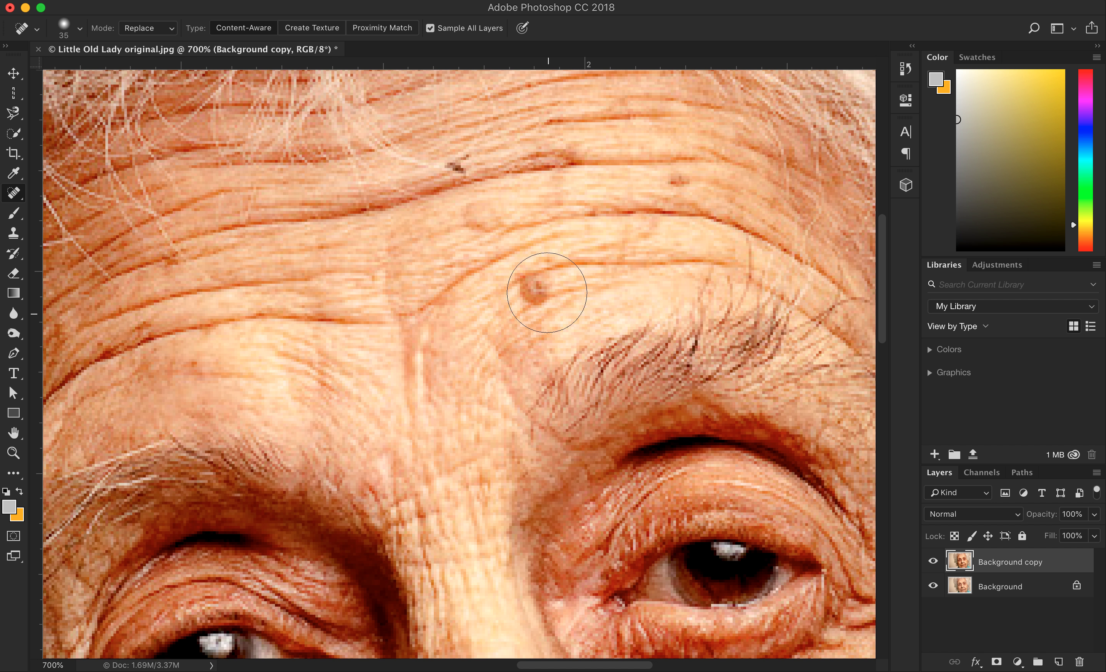
Step: With the Spot Healing Brush at size 15, remove the two faint spots below the mole on the opposite cheek
{"action": "scroll", "coordinate": [551, 291], "scroll_direction": "down", "scroll_amount": 5}
{"action": "scroll", "coordinate": [551, 291], "scroll_direction": "left", "scroll_amount": 2}
{"action": "scroll", "coordinate": [551, 291], "scroll_direction": "down", "scroll_amount": 10}
{"action": "scroll", "coordinate": [566, 326], "scroll_direction": "left", "scroll_amount": 2}
{"action": "scroll", "coordinate": [582, 358], "scroll_direction": "down", "scroll_amount": 3}
{"action": "scroll", "coordinate": [582, 358], "scroll_direction": "right", "scroll_amount": 2}
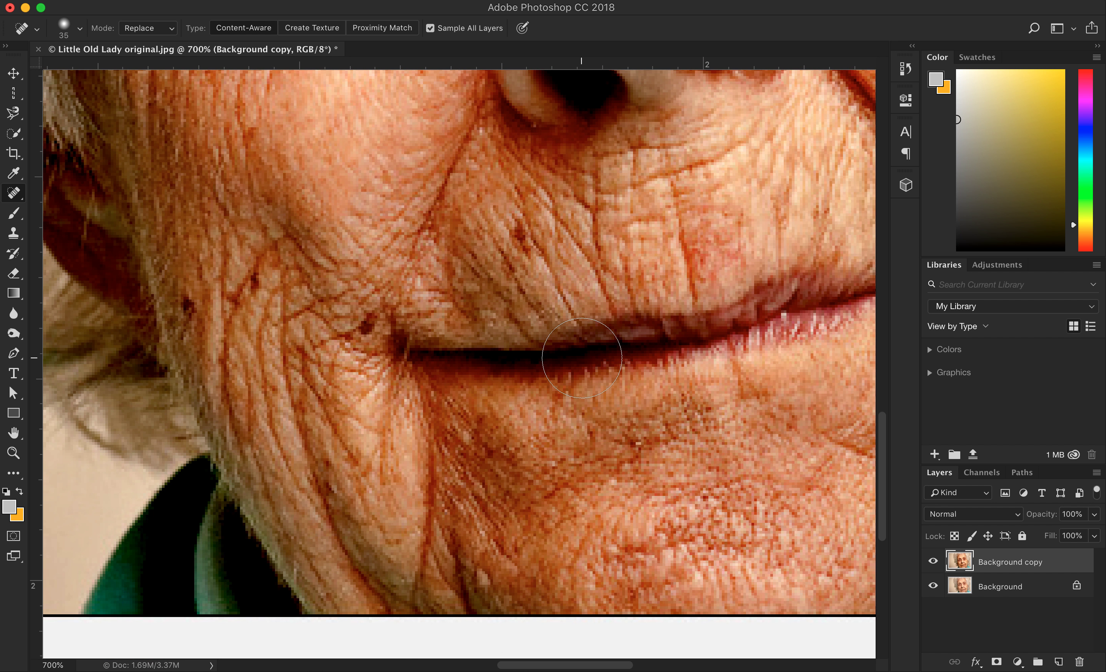
{"action": "scroll", "coordinate": [513, 370], "scroll_direction": "down", "scroll_amount": 3}
{"action": "scroll", "coordinate": [514, 371], "scroll_direction": "right", "scroll_amount": 4}
{"action": "scroll", "coordinate": [514, 394], "scroll_direction": "up", "scroll_amount": 6}
{"action": "scroll", "coordinate": [515, 394], "scroll_direction": "right", "scroll_amount": 5}
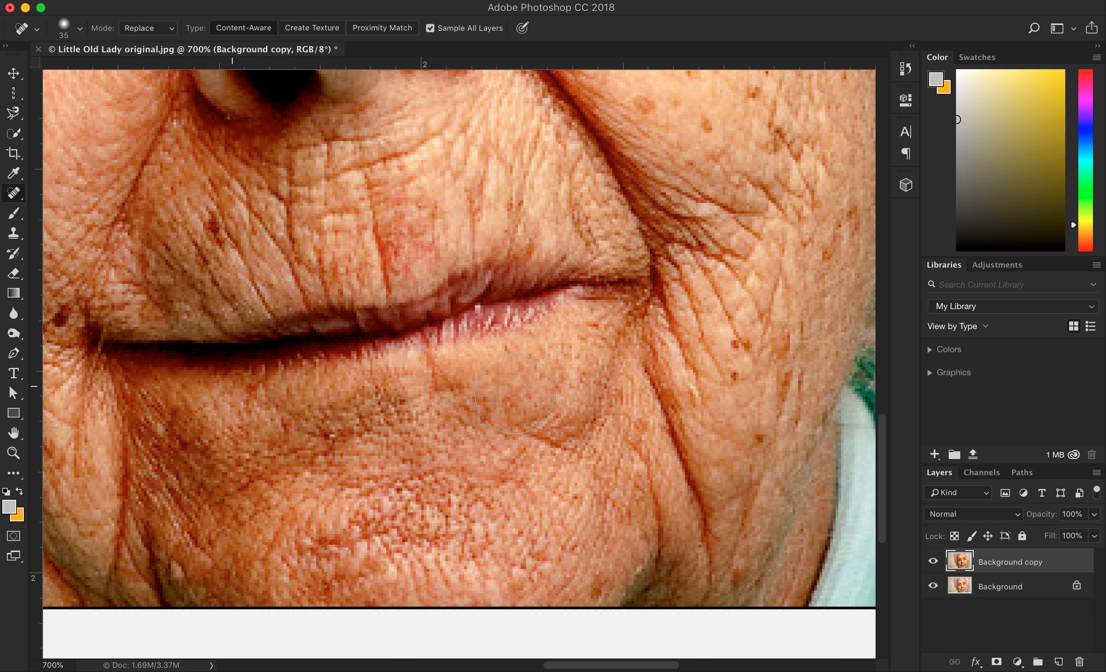
{"action": "key", "text": "bracketleft"}
{"action": "key", "text": "bracketleft"}
{"action": "key", "text": "bracketleft"}
{"action": "key", "text": "bracketleft"}
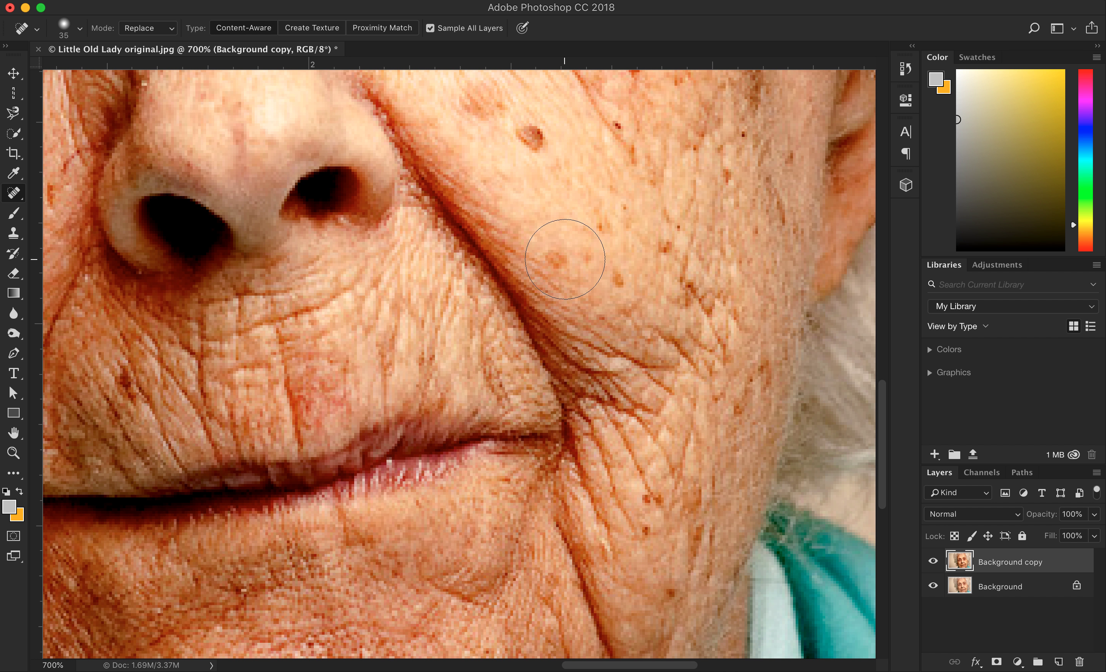
{"action": "left_click", "coordinate": [557, 260]}
{"action": "left_click", "coordinate": [586, 257]}
Step: Compare the whole portrait before and after retouching by hiding and showing the Background copy layer
{"action": "scroll", "coordinate": [543, 423], "scroll_direction": "down", "scroll_amount": 5}
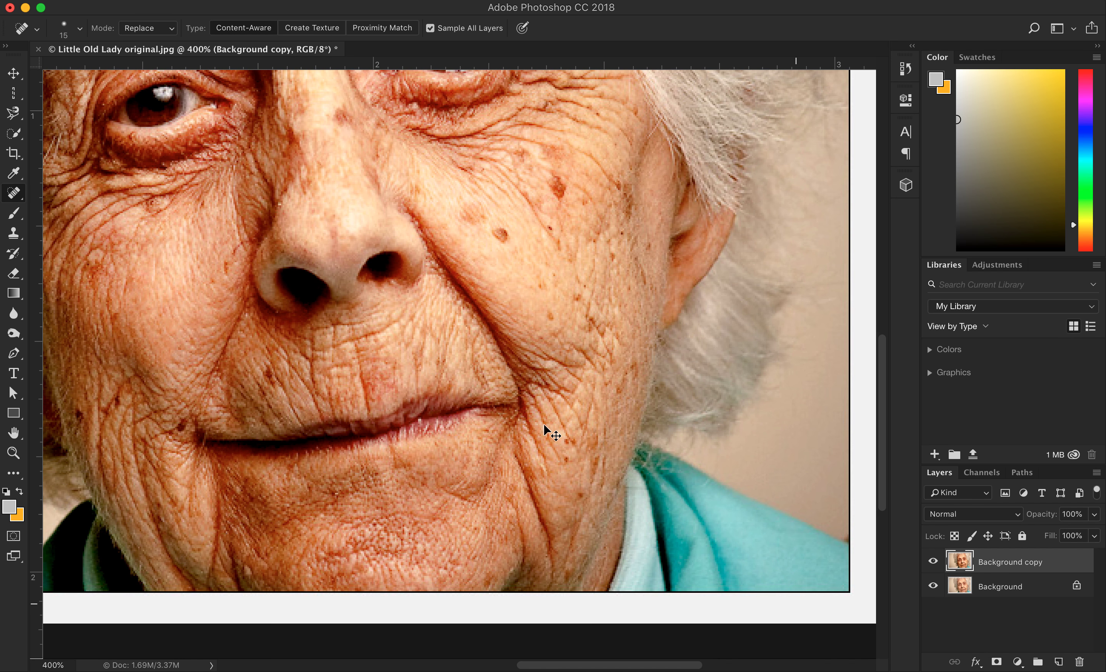
{"action": "scroll", "coordinate": [543, 423], "scroll_direction": "down", "scroll_amount": 4}
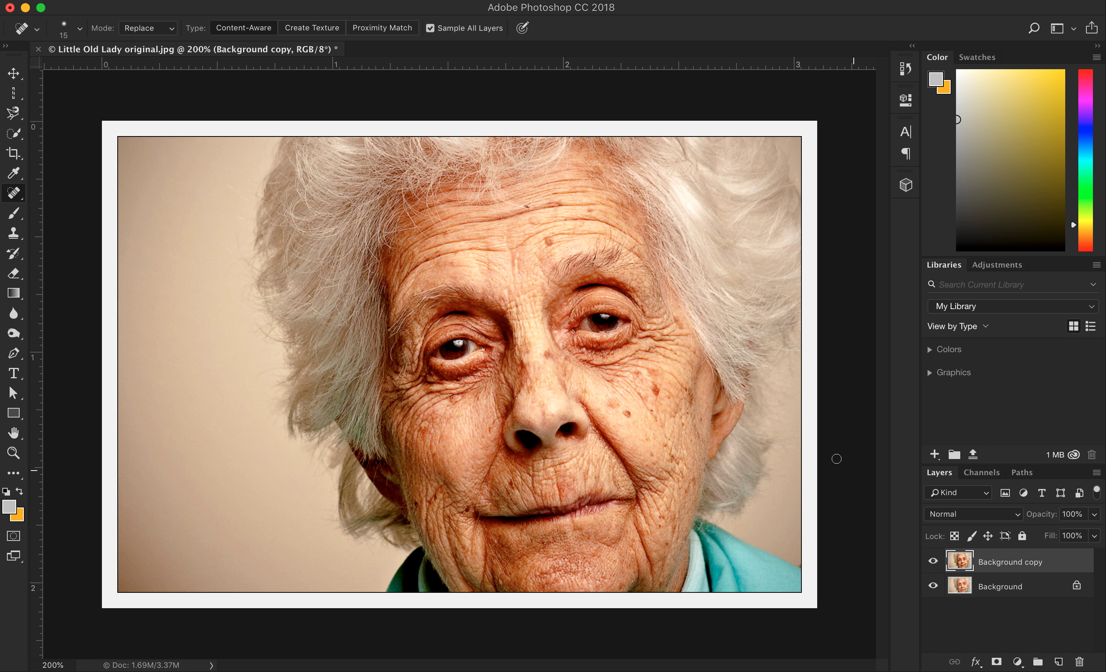
{"action": "left_click", "coordinate": [934, 562]}
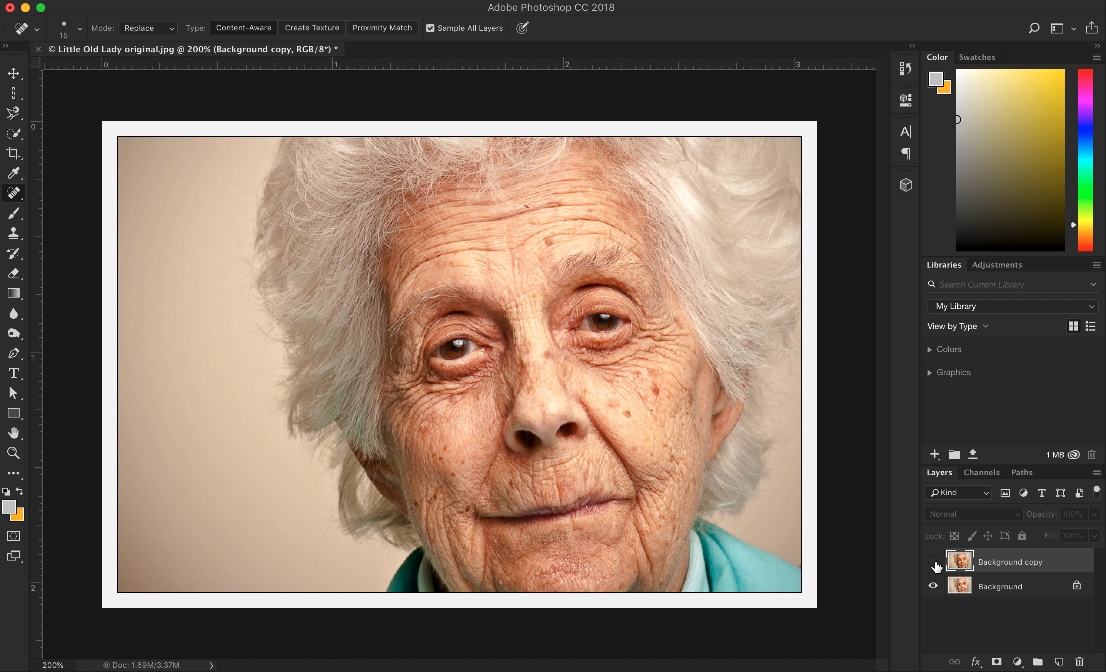
{"action": "left_click", "coordinate": [933, 563]}
{"action": "left_click", "coordinate": [933, 563]}
{"action": "left_click", "coordinate": [934, 563]}
{"action": "left_click", "coordinate": [933, 562]}
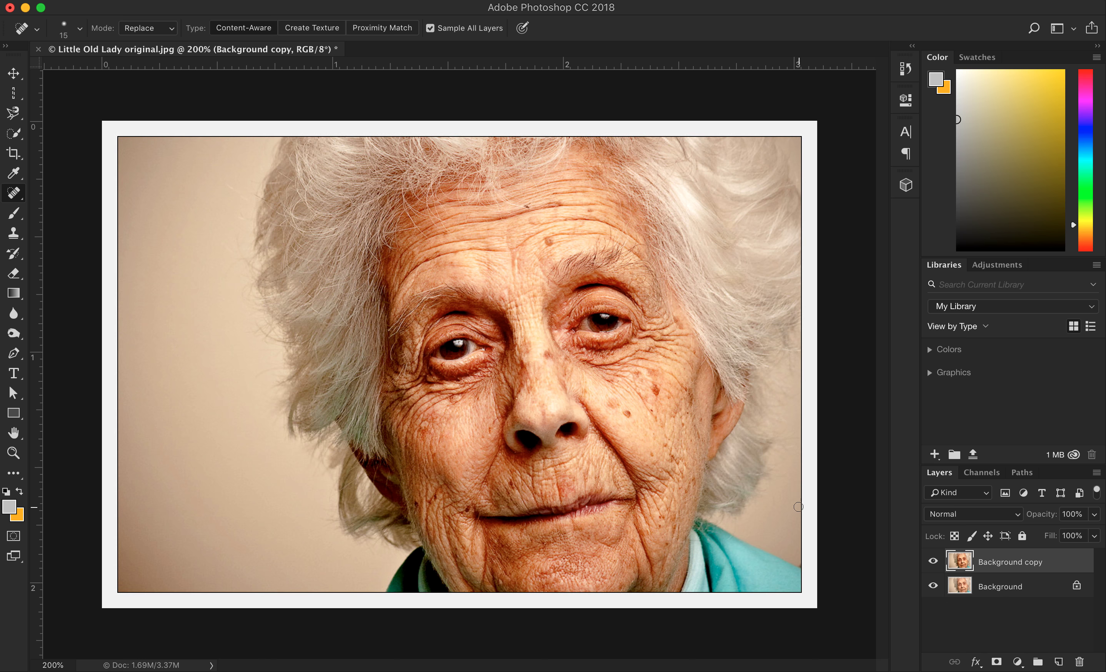
Step: Switch to the Healing Brush, try it on the cheek mole without a source point, and dismiss the alert
{"action": "right_click", "coordinate": [13, 201]}
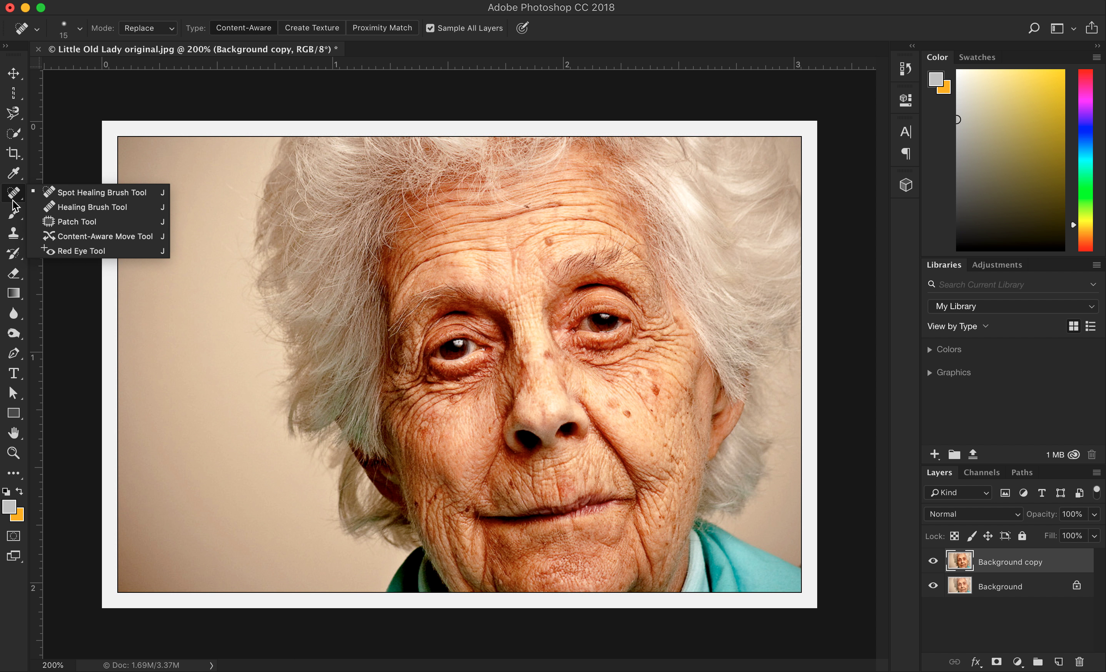
{"action": "left_click", "coordinate": [90, 207]}
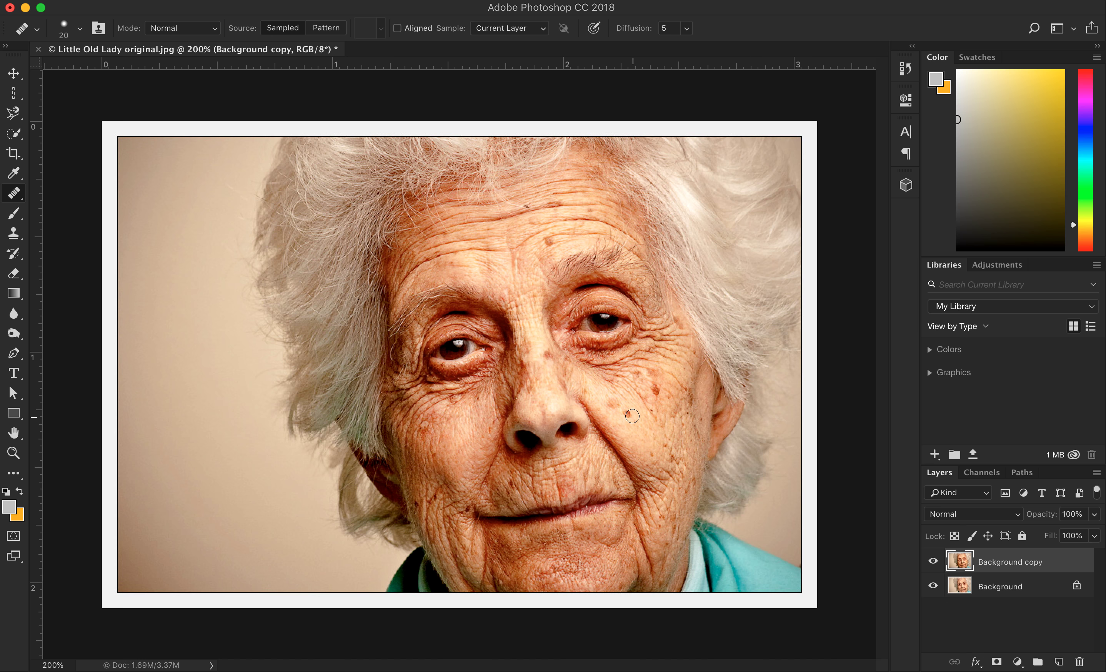
{"action": "left_click", "coordinate": [628, 414]}
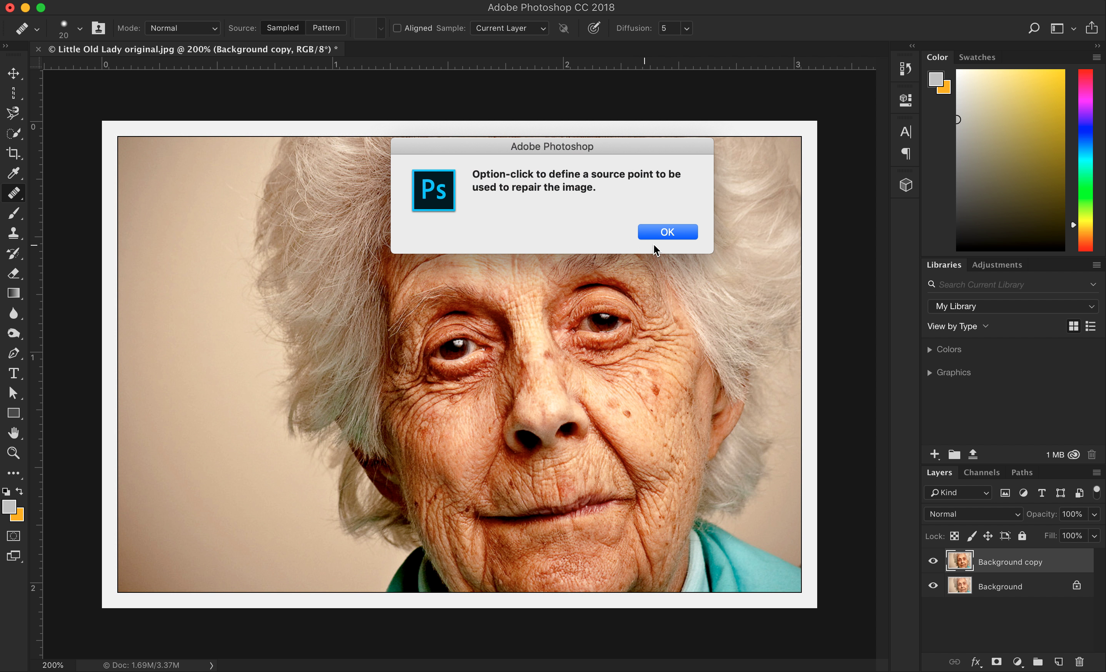
{"action": "left_click", "coordinate": [658, 232]}
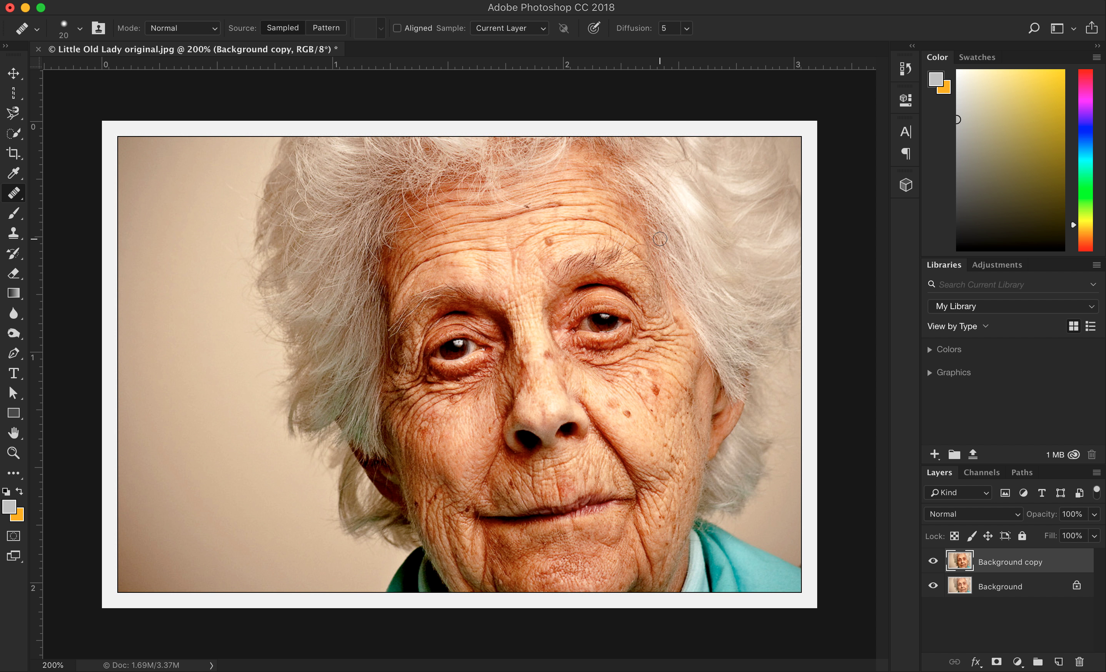
Step: Sample clean cheek skin below the dark mole beside the nose and heal the mole with the Healing Brush at size 20
{"action": "key", "text": "super+plus"}
{"action": "key", "text": "super+plus"}
{"action": "key", "text": "super+plus"}
{"action": "left_click_drag", "start_coordinate": [588, 347], "coordinate": [81, 137]}
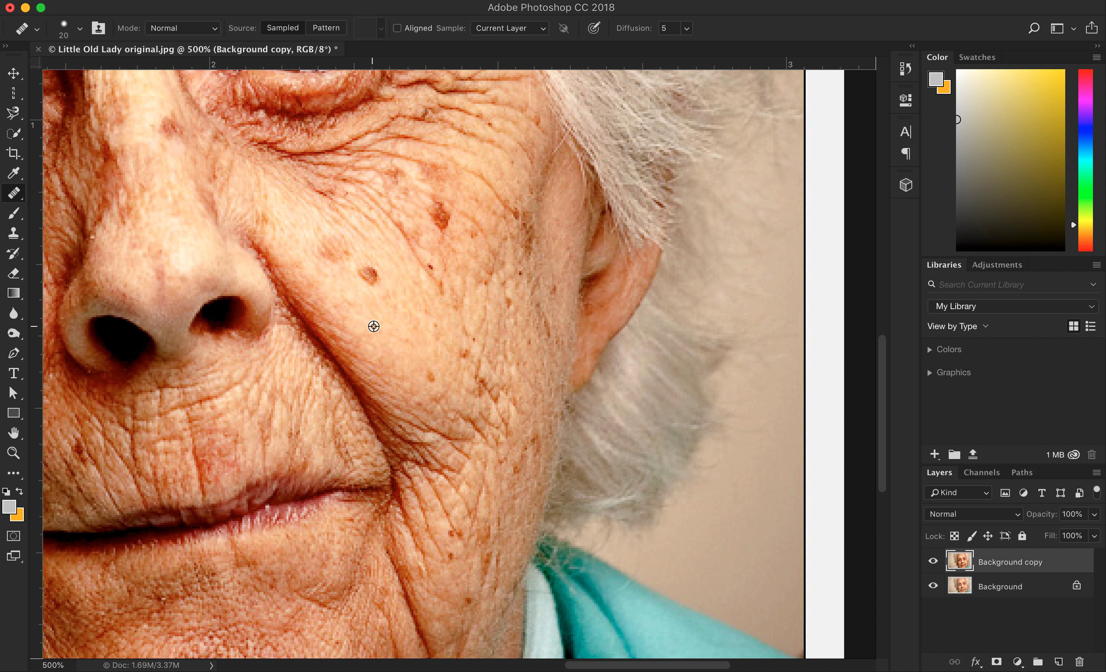
{"action": "left_click", "coordinate": [395, 336], "text": "alt"}
{"action": "left_click", "coordinate": [369, 277]}
{"action": "key", "text": "super+z"}
{"action": "left_click", "coordinate": [367, 274]}
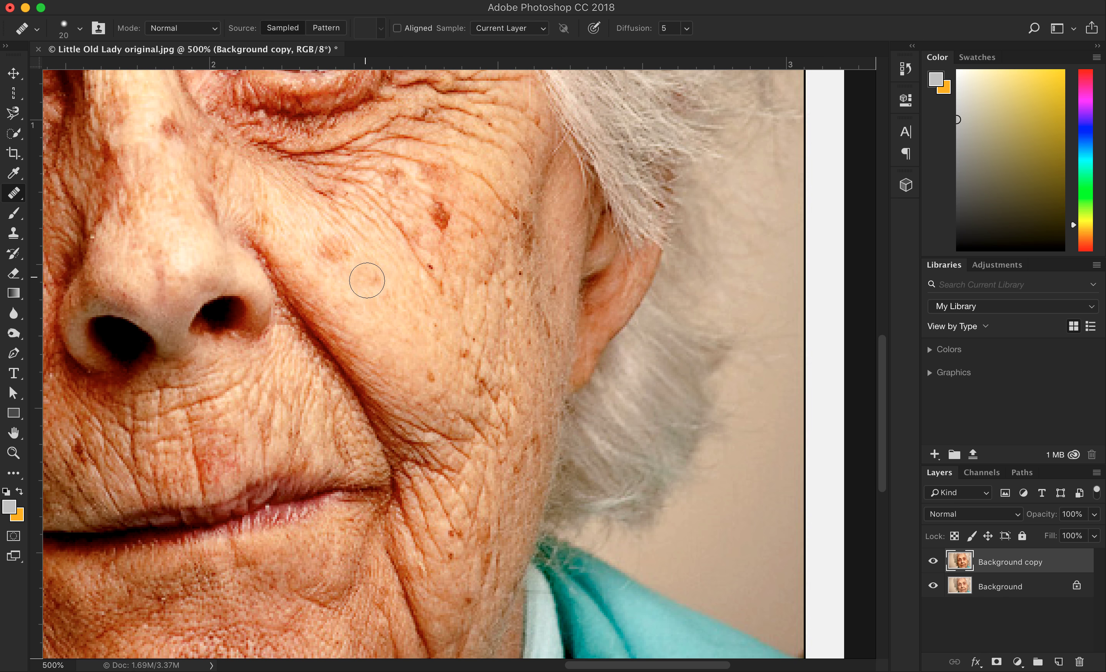
{"action": "key", "text": "super+z"}
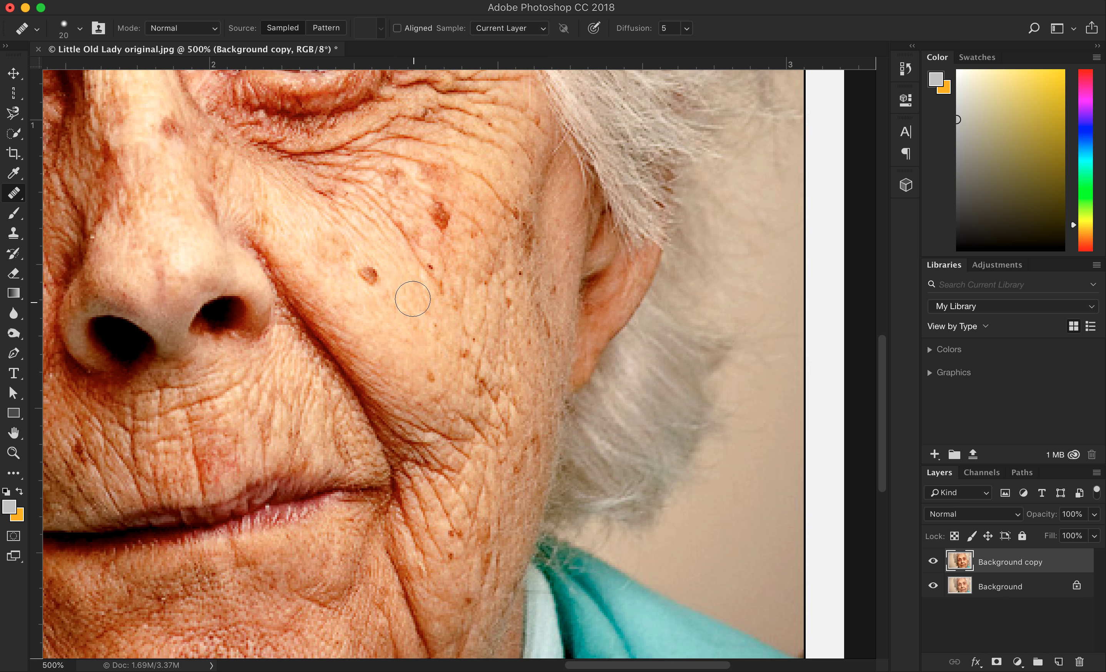
{"action": "left_click", "coordinate": [367, 274]}
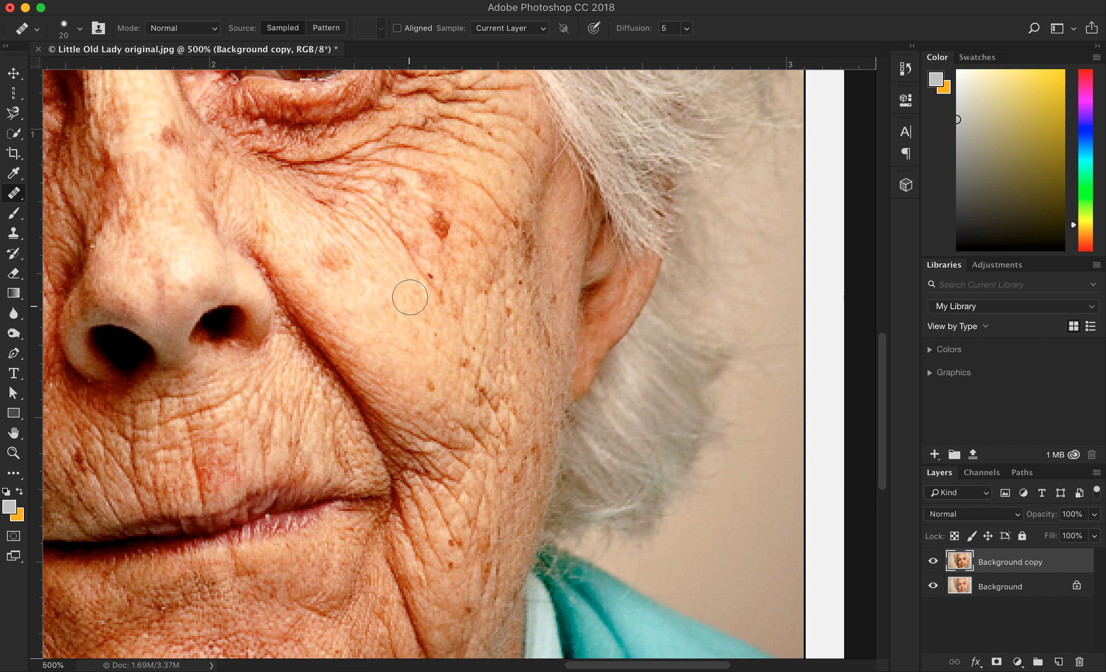
Step: Sample clean forehead skin next to the mole above the eyebrow and heal the mole
{"action": "scroll", "coordinate": [410, 296], "scroll_direction": "up", "scroll_amount": 10}
{"action": "left_click", "coordinate": [408, 295]}
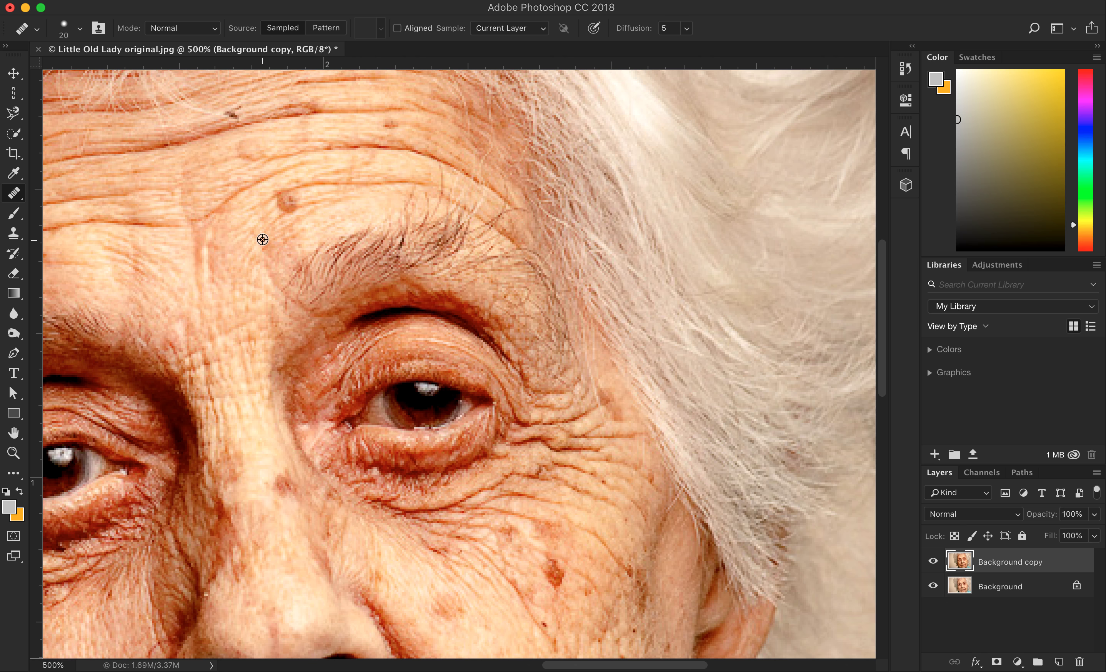
{"action": "left_click", "coordinate": [336, 214], "text": "alt"}
{"action": "left_click", "coordinate": [288, 201]}
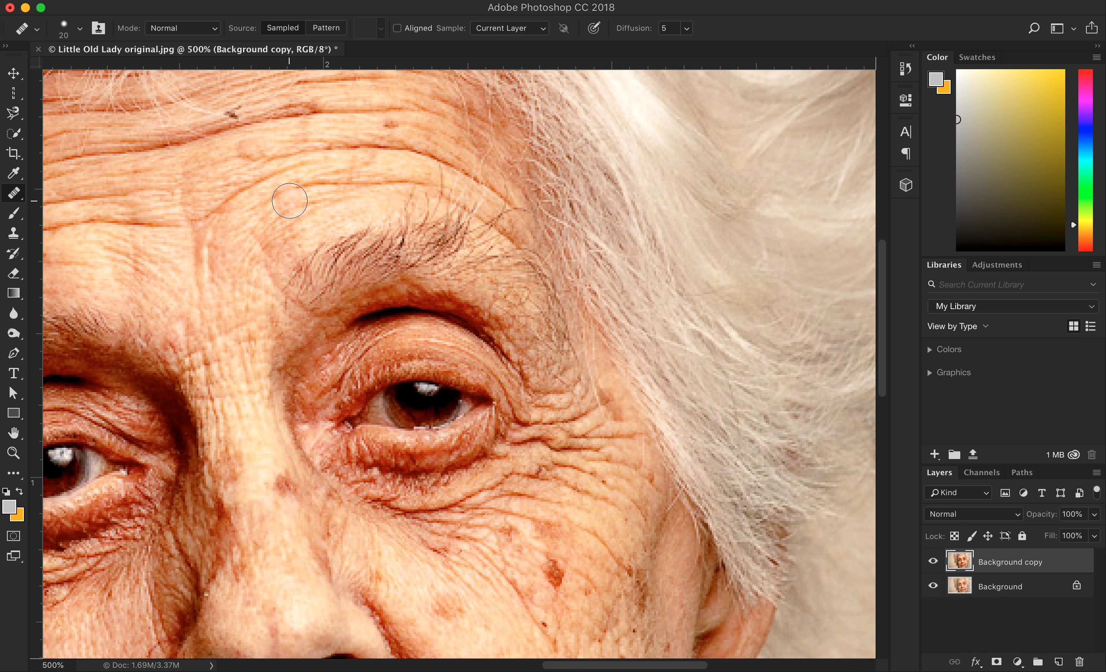
Step: Try a Healing Brush stroke on the skin just below the inner end of the eyebrow, and undo it
{"action": "left_click", "coordinate": [345, 306]}
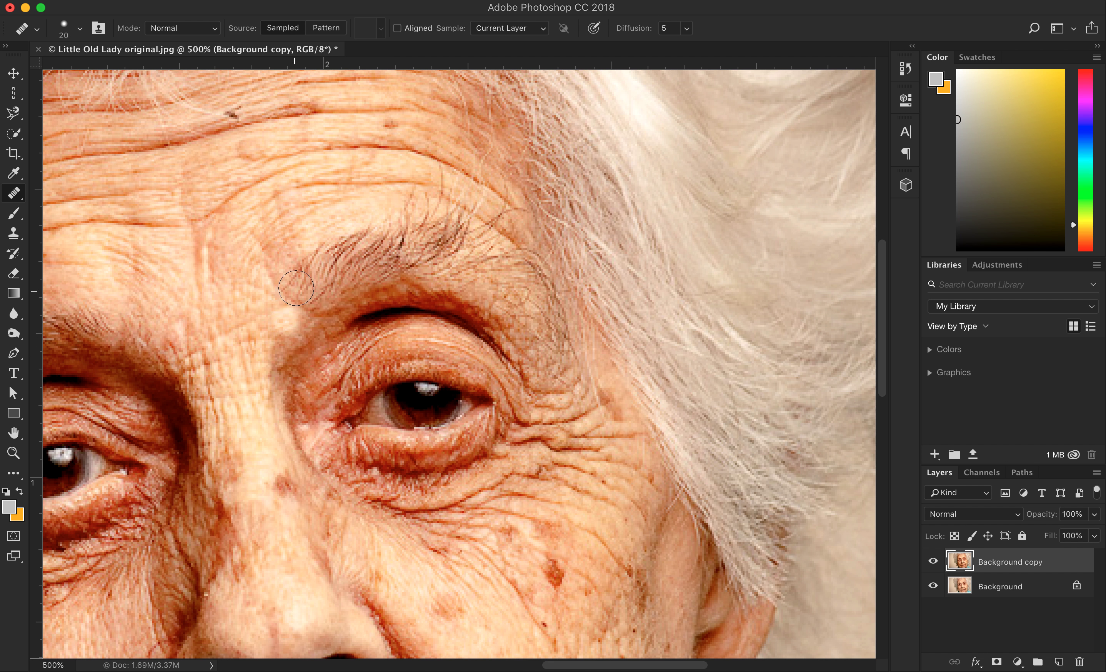
{"action": "key", "text": "super+minus"}
{"action": "key", "text": "super+minus"}
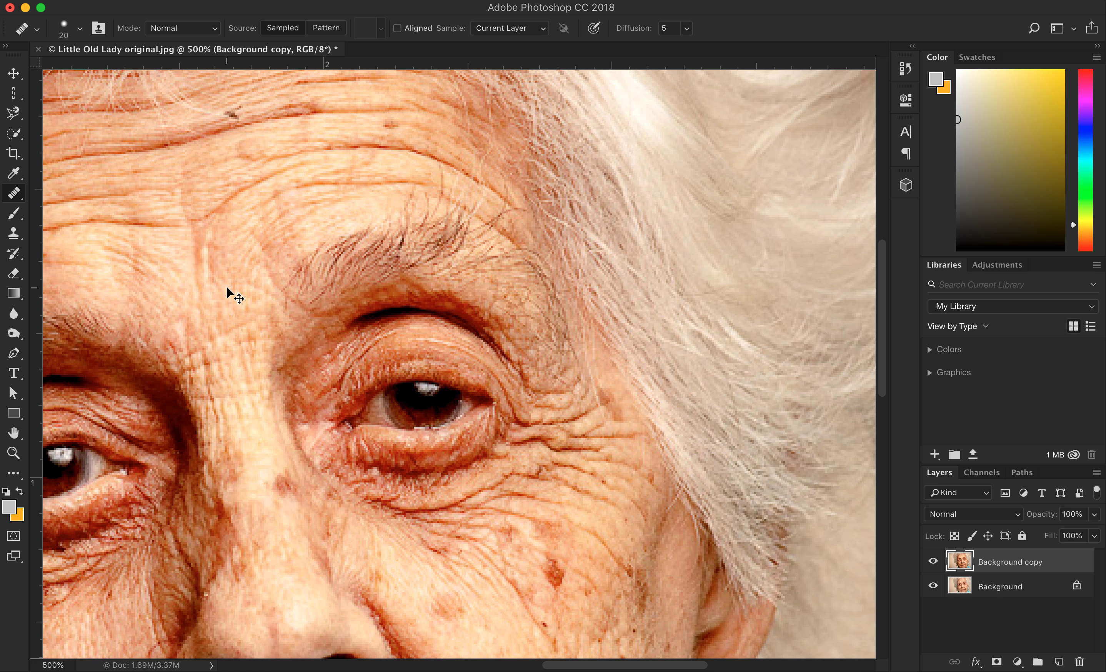
{"action": "key", "text": "super+minus"}
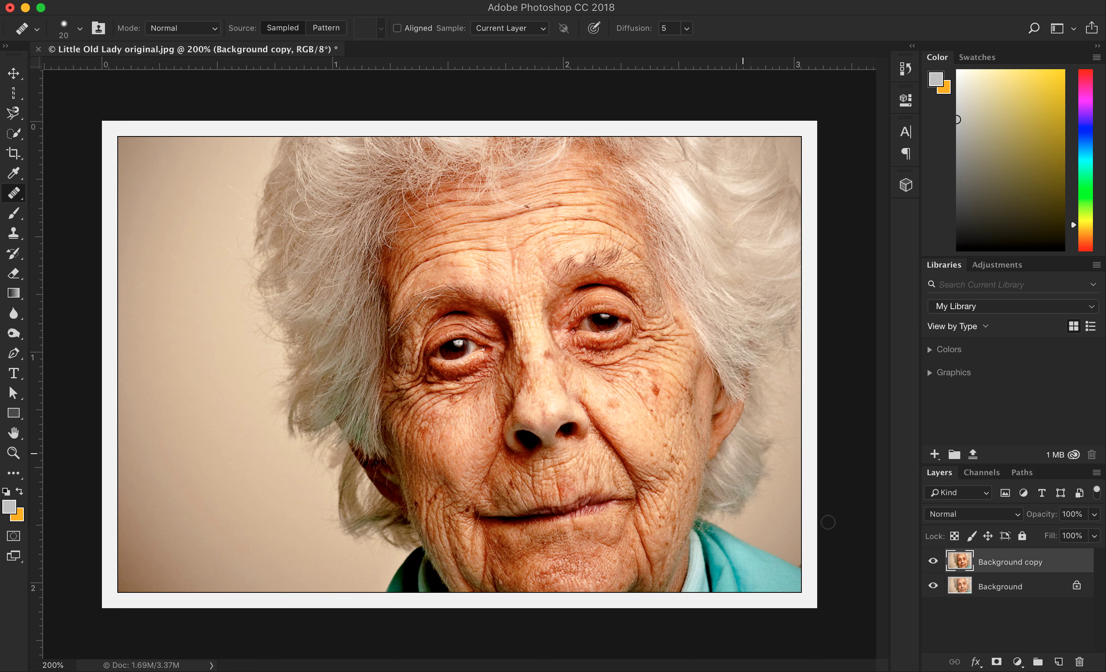
{"action": "key", "text": "super+z"}
Step: Sample clean skin next to the faint reddish spot on the cheek beside the nose and heal the spot
{"action": "left_click", "coordinate": [620, 421]}
{"action": "key", "text": "super+equal"}
{"action": "key", "text": "super+equal"}
{"action": "key", "text": "super+equal"}
{"action": "key", "text": "super+equal"}
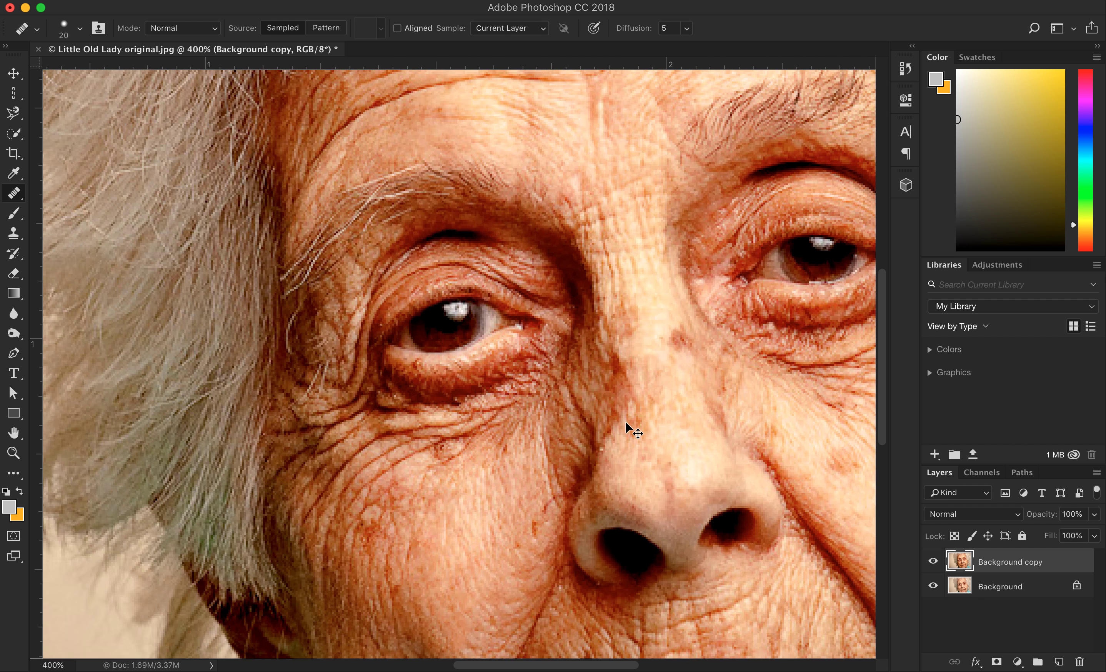
{"action": "key", "text": "super+equal"}
{"action": "scroll", "coordinate": [626, 422], "scroll_direction": "right", "scroll_amount": 12}
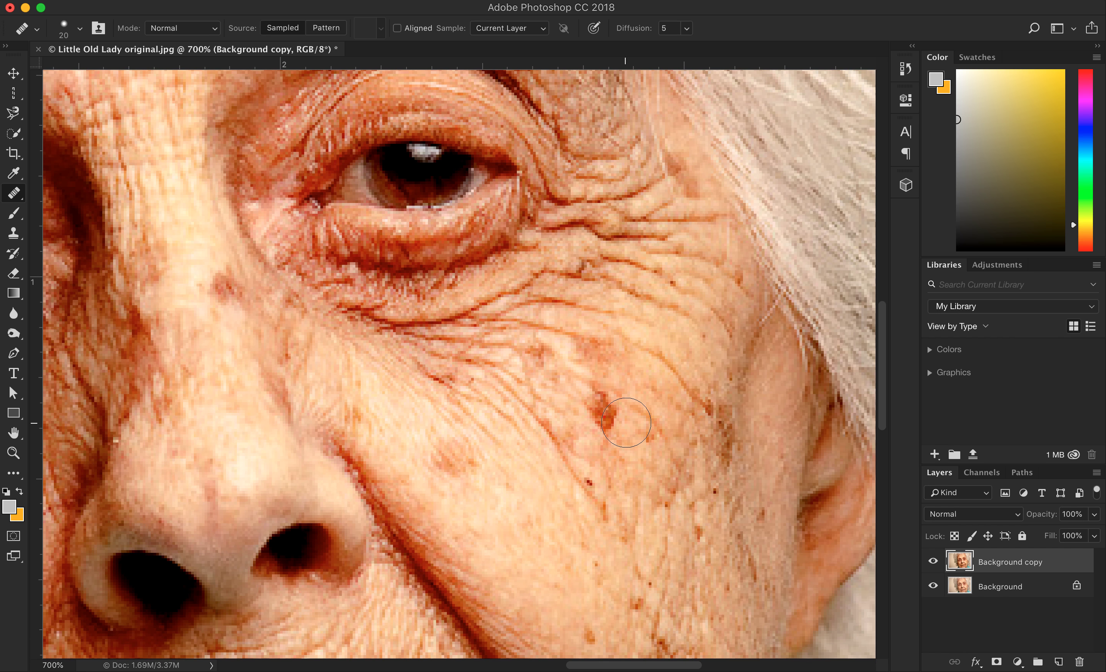
{"action": "left_click", "coordinate": [498, 442], "text": "alt"}
{"action": "left_click", "coordinate": [452, 458]}
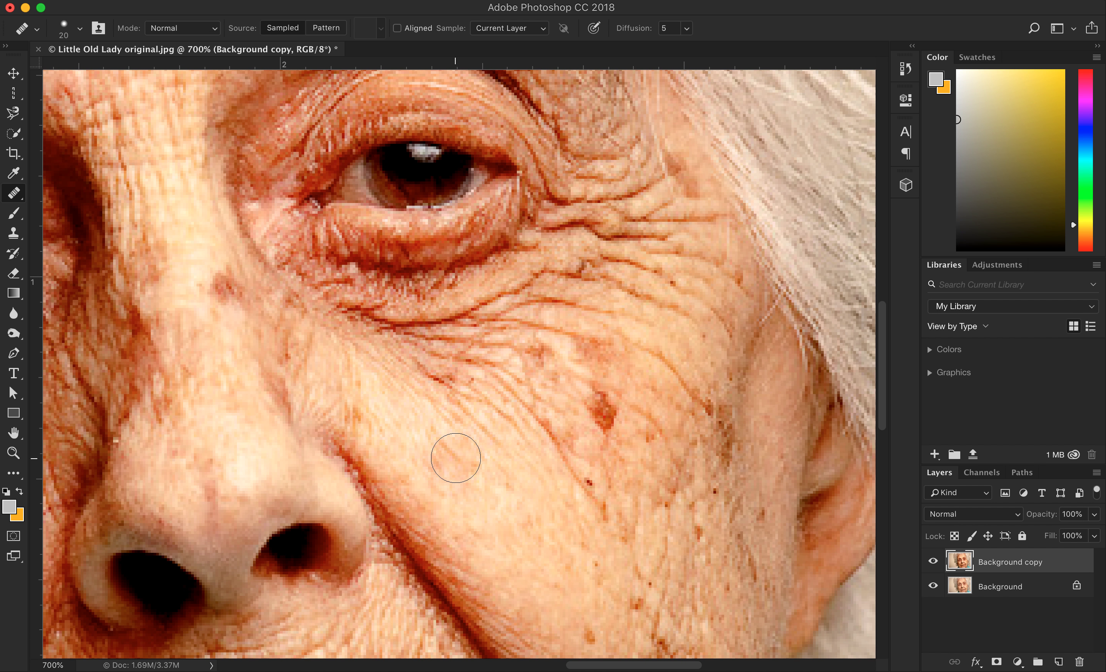
{"action": "left_click_drag", "start_coordinate": [510, 565], "coordinate": [523, 572]}
{"action": "key", "text": "super+z"}
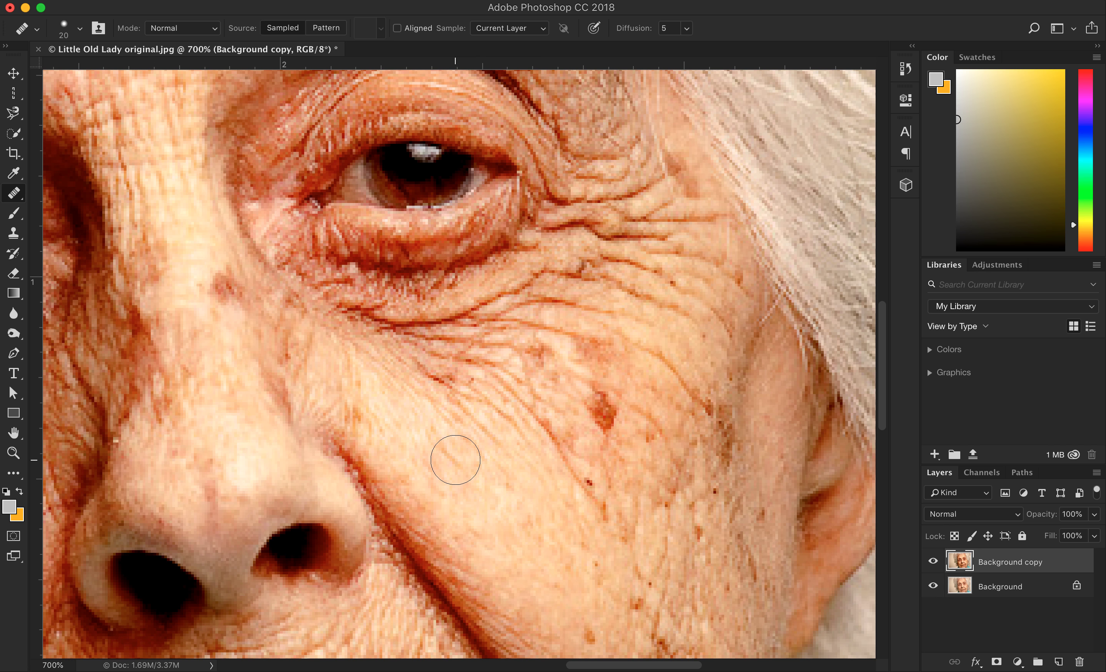
Step: Fit the portrait in view and hide and show the Background copy layer to compare it with the original
{"action": "key", "text": "super+0"}
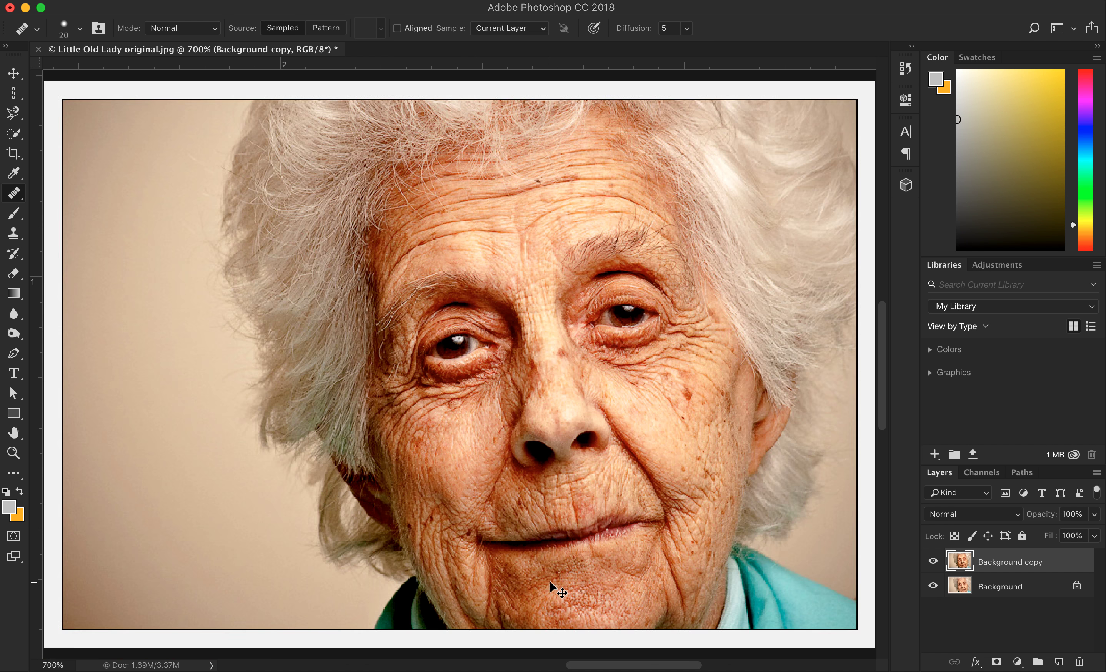
{"action": "left_click", "coordinate": [933, 562]}
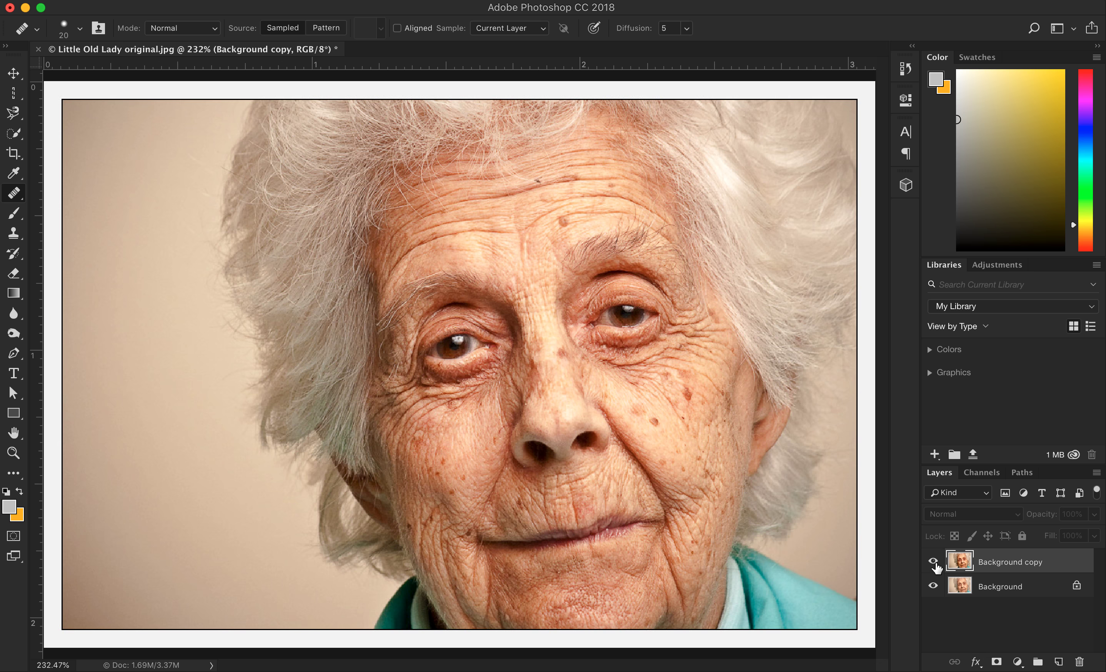
{"action": "left_click", "coordinate": [934, 563]}
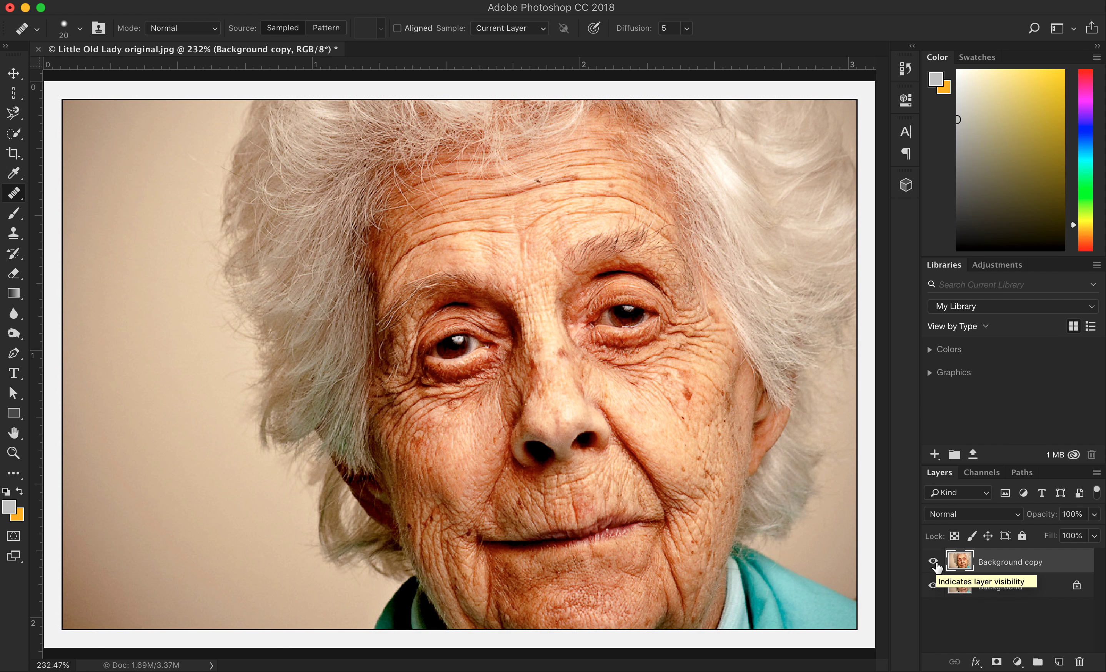
Step: Patch the small brown spot on the lower cheek with nearby clean skin using the Patch Tool, and deselect the area
{"action": "key", "text": "super+minus"}
{"action": "key", "text": "super+minus"}
{"action": "key", "text": "super+plus"}
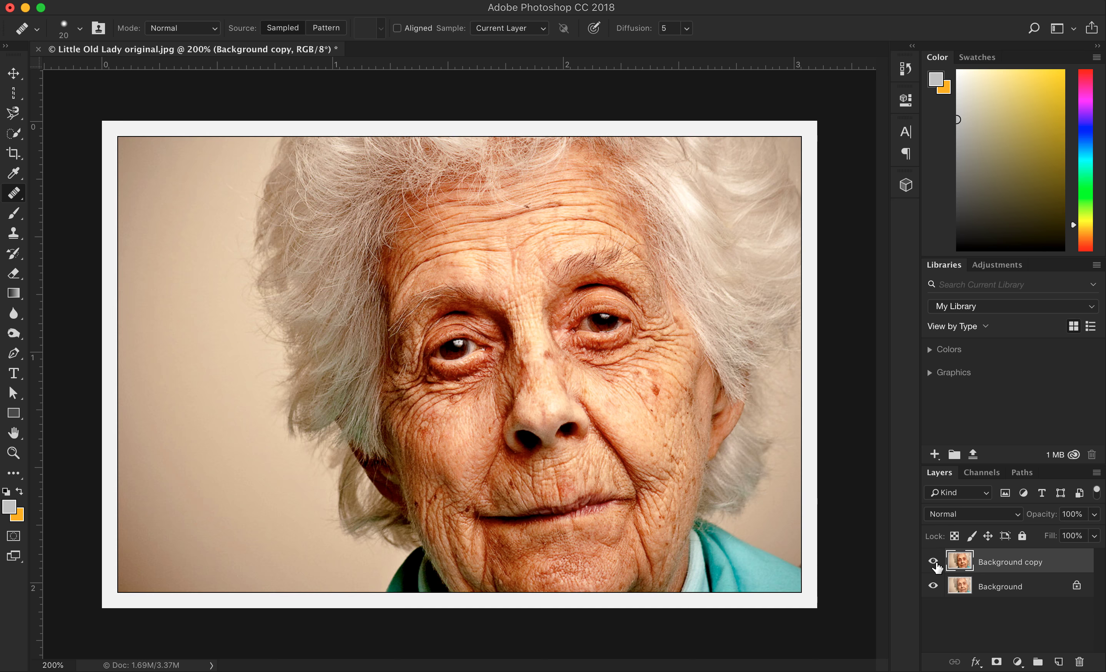
{"action": "key", "text": "super+plus"}
{"action": "key", "text": "super+plus"}
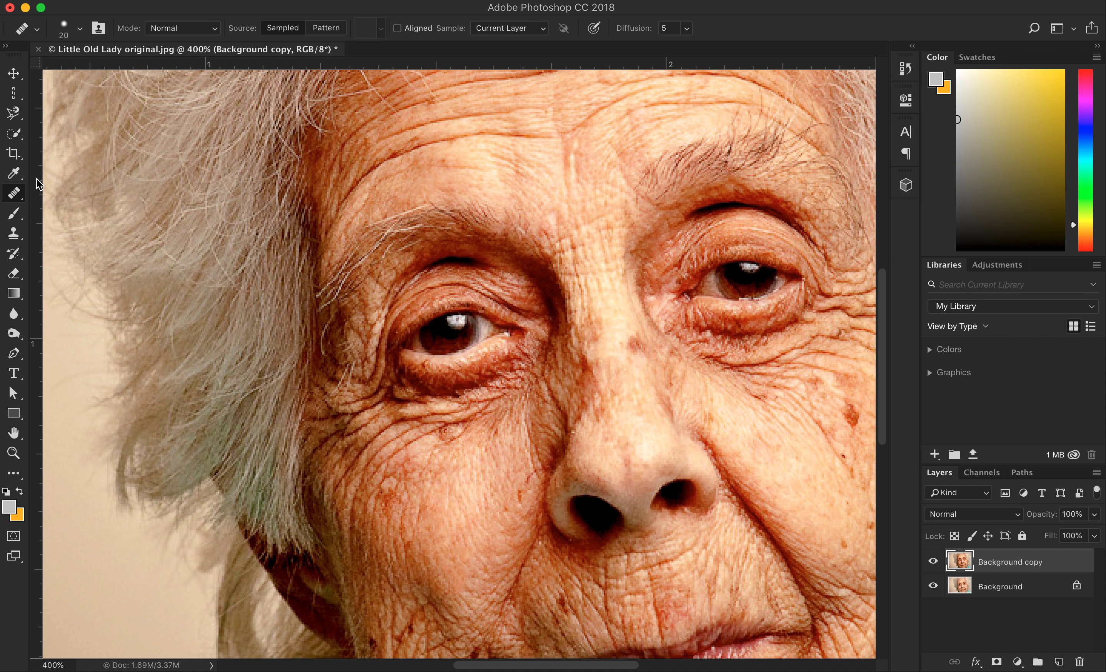
{"action": "left_click", "coordinate": [15, 198]}
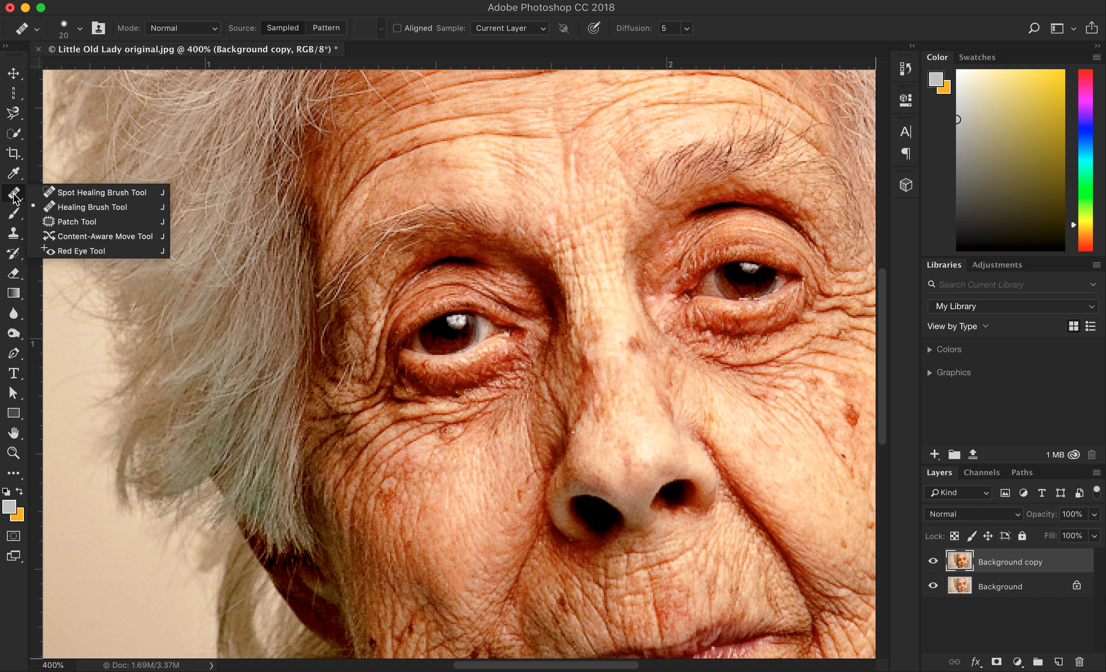
{"action": "left_click", "coordinate": [63, 222]}
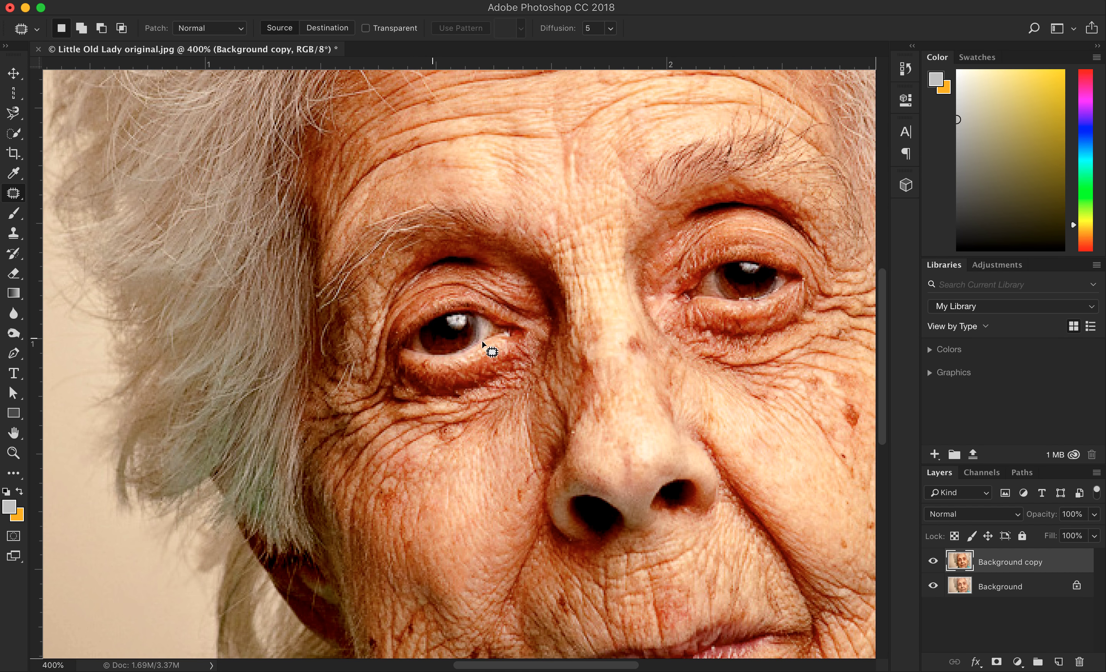
{"action": "scroll", "coordinate": [484, 349], "scroll_direction": "right", "scroll_amount": 10}
{"action": "scroll", "coordinate": [485, 349], "scroll_direction": "down", "scroll_amount": 4}
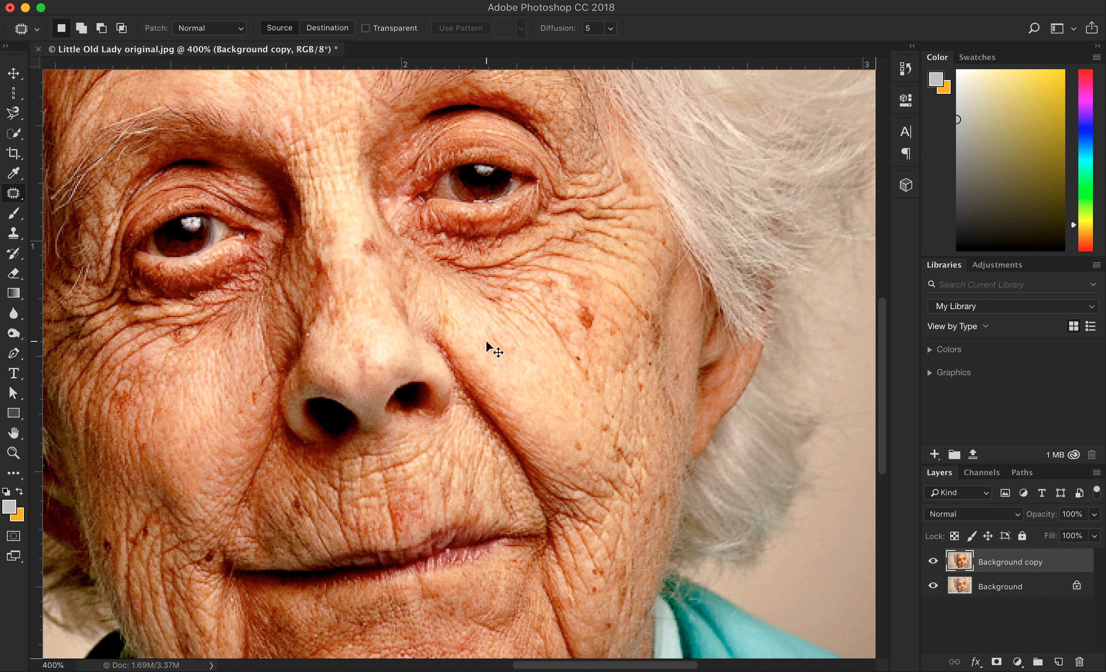
{"action": "scroll", "coordinate": [487, 344], "scroll_direction": "up", "scroll_amount": 3}
{"action": "scroll", "coordinate": [486, 344], "scroll_direction": "right", "scroll_amount": 5}
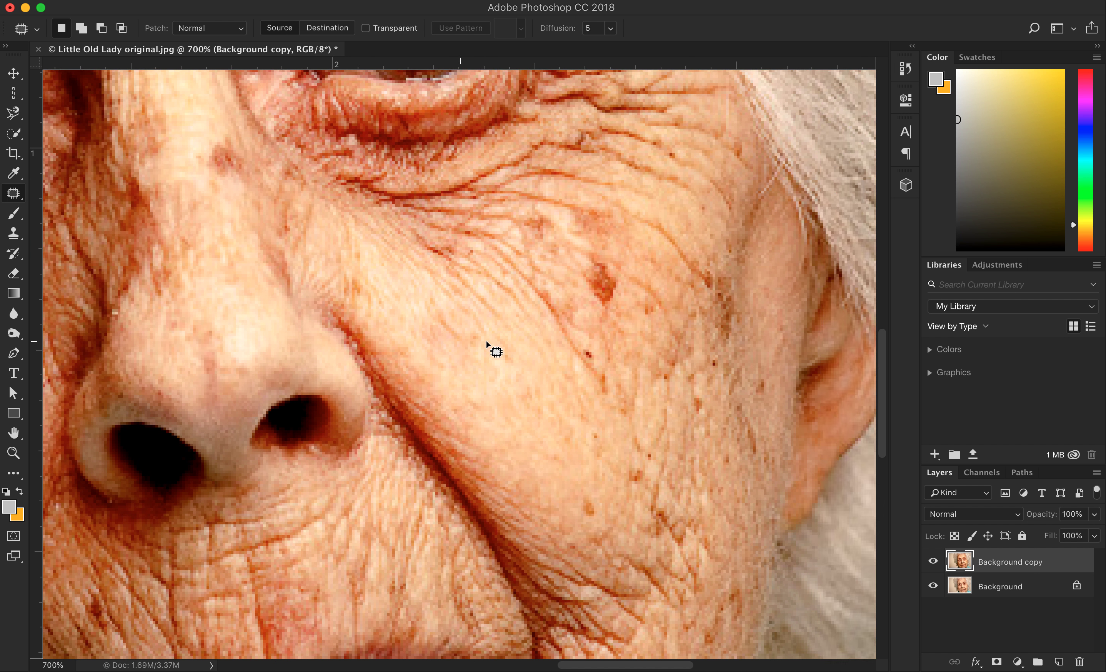
{"action": "scroll", "coordinate": [487, 347], "scroll_direction": "down", "scroll_amount": 3}
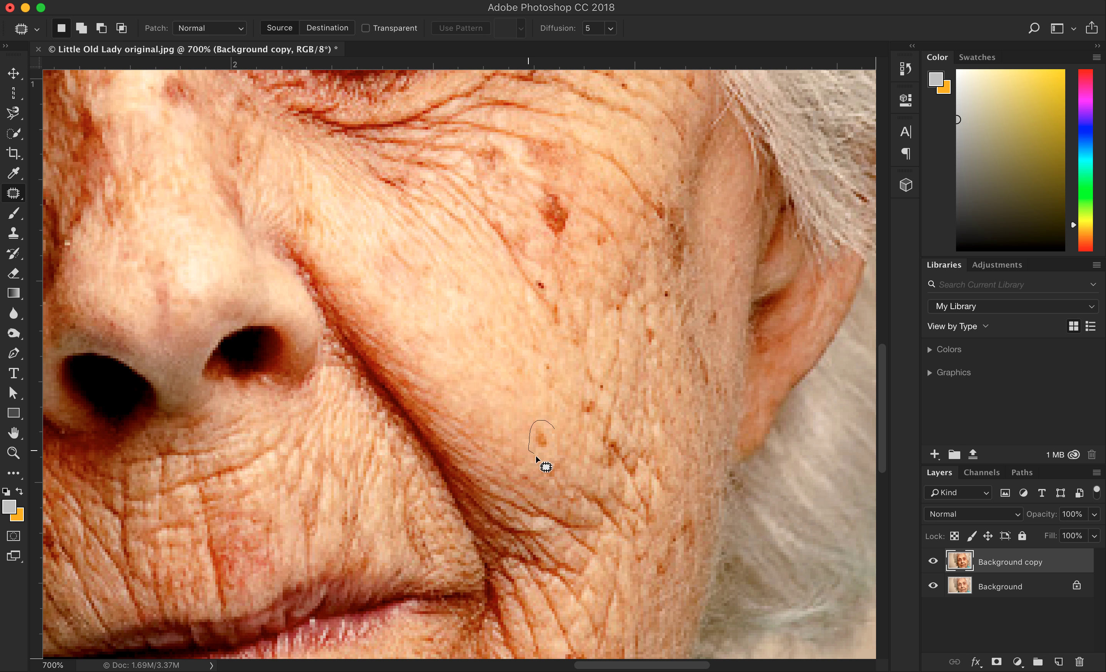
{"action": "left_click_drag", "start_coordinate": [549, 456], "coordinate": [556, 437]}
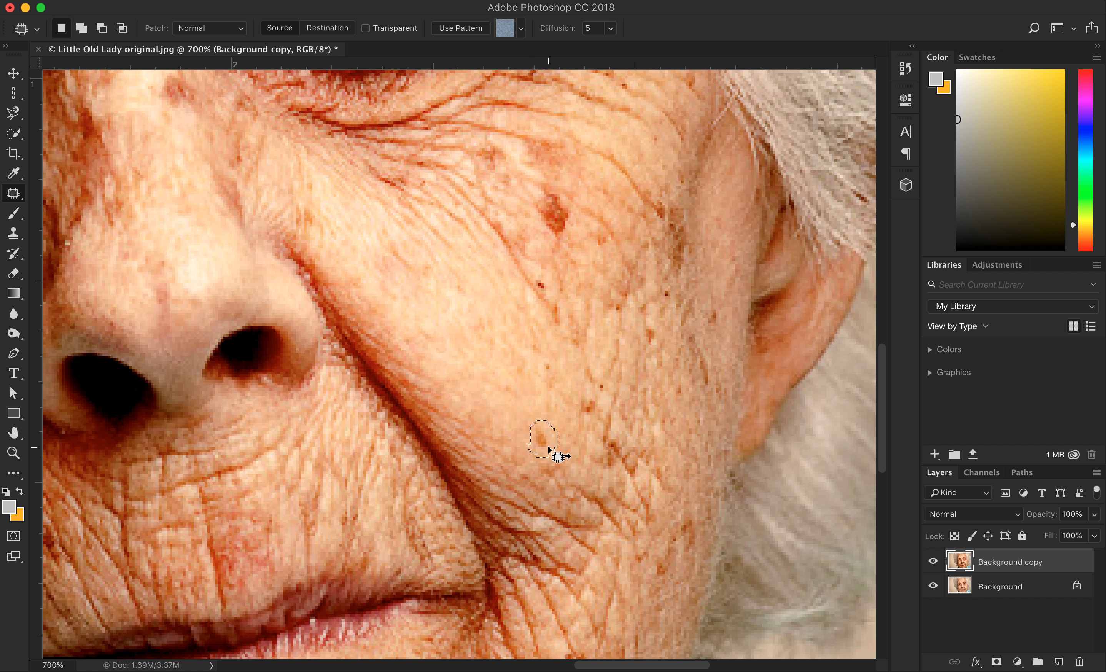
{"action": "left_click_drag", "start_coordinate": [538, 439], "coordinate": [515, 404]}
{"action": "key", "text": "super+d"}
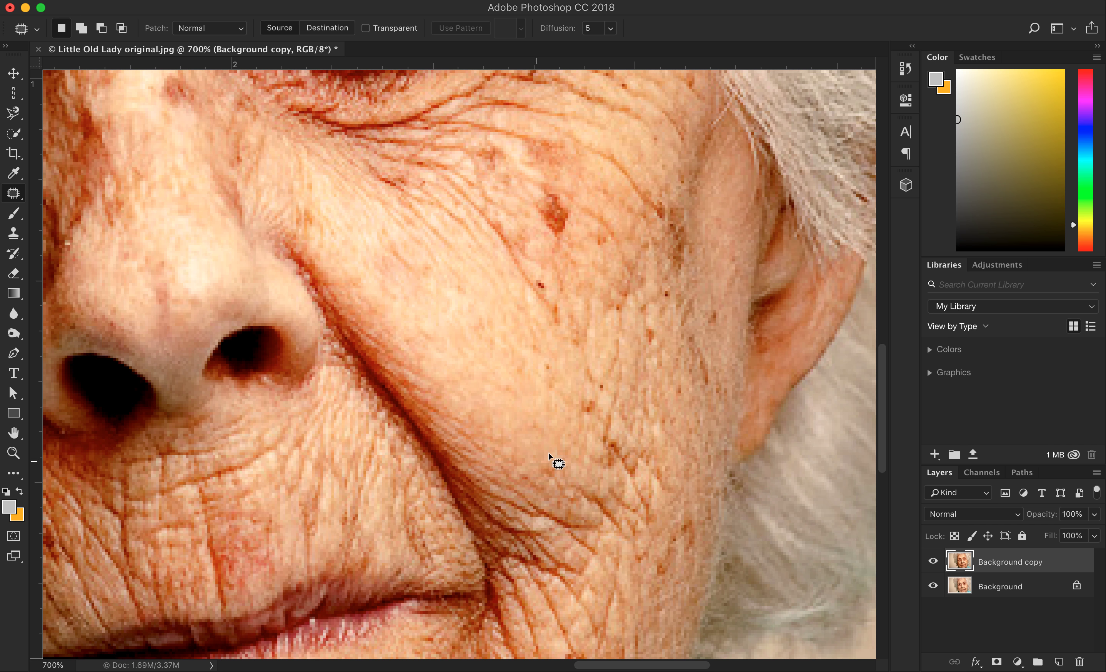
Step: Outline the large reddish-brown spot on the cheek below the eye, patch it with nearby clean skin, and deselect it
{"action": "key", "text": "super+minus"}
{"action": "key", "text": "super+minus"}
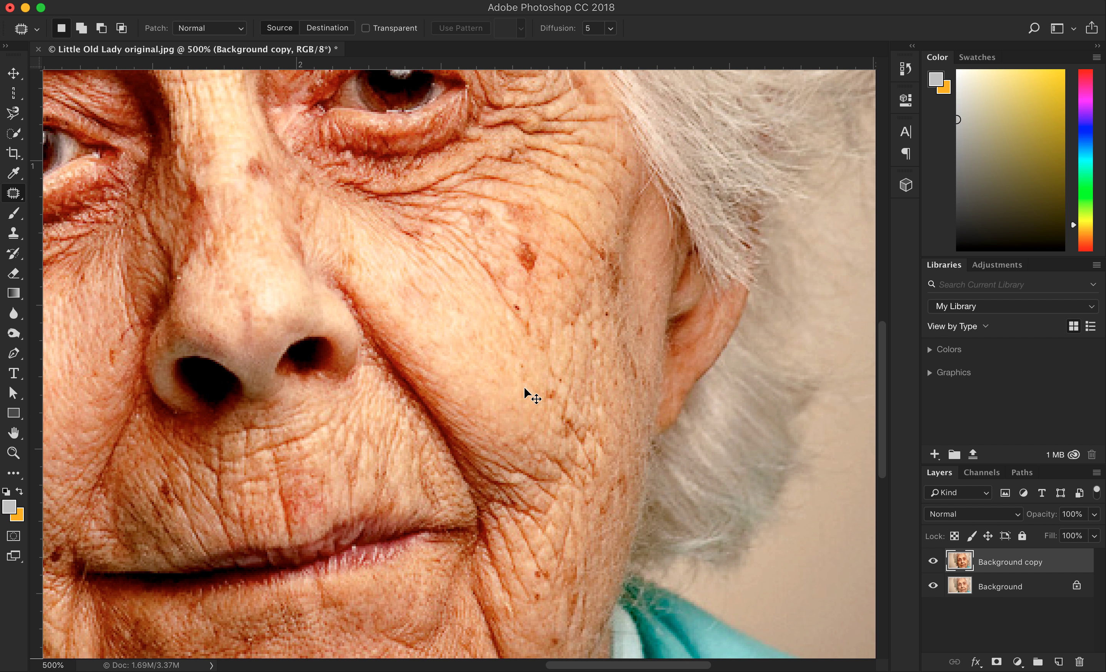
{"action": "key", "text": "super+plus"}
{"action": "key", "text": "super+plus"}
{"action": "key", "text": "super+plus"}
{"action": "scroll", "coordinate": [523, 386], "scroll_direction": "left", "scroll_amount": 10}
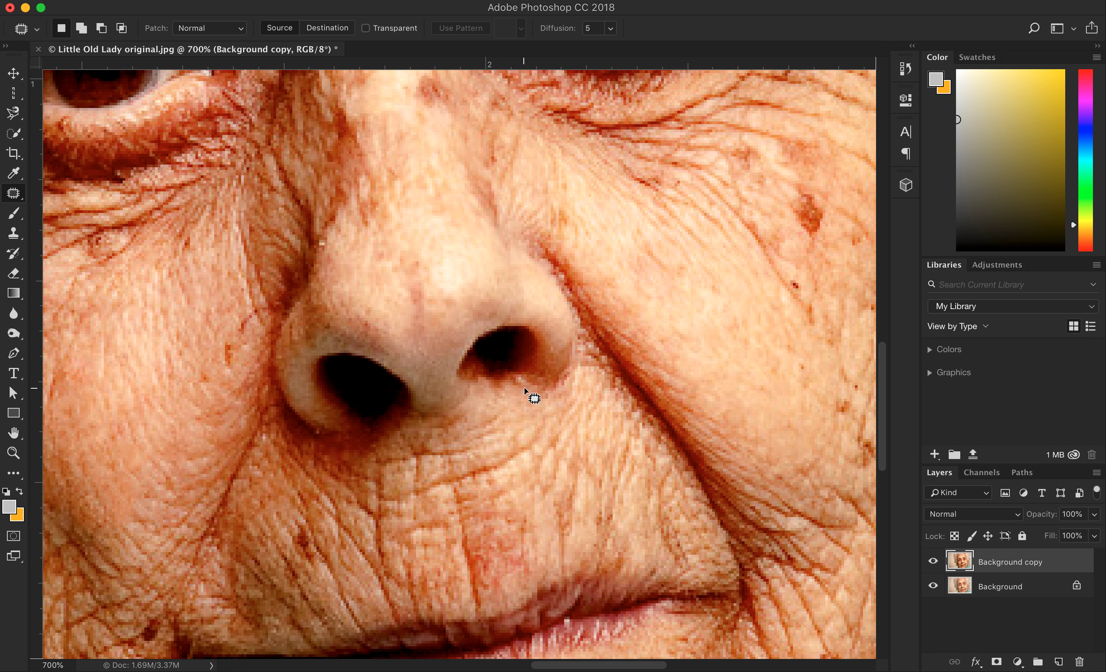
{"action": "scroll", "coordinate": [523, 387], "scroll_direction": "down", "scroll_amount": 4}
{"action": "scroll", "coordinate": [525, 389], "scroll_direction": "up", "scroll_amount": 15}
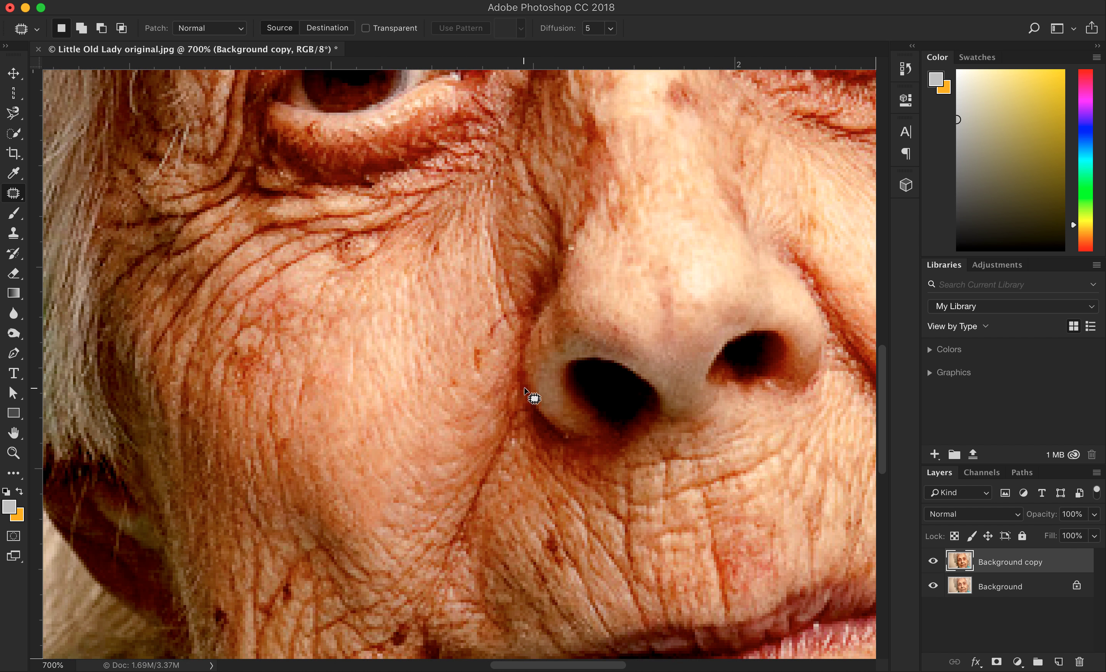
{"action": "scroll", "coordinate": [524, 390], "scroll_direction": "up", "scroll_amount": 5}
{"action": "scroll", "coordinate": [525, 390], "scroll_direction": "right", "scroll_amount": 8}
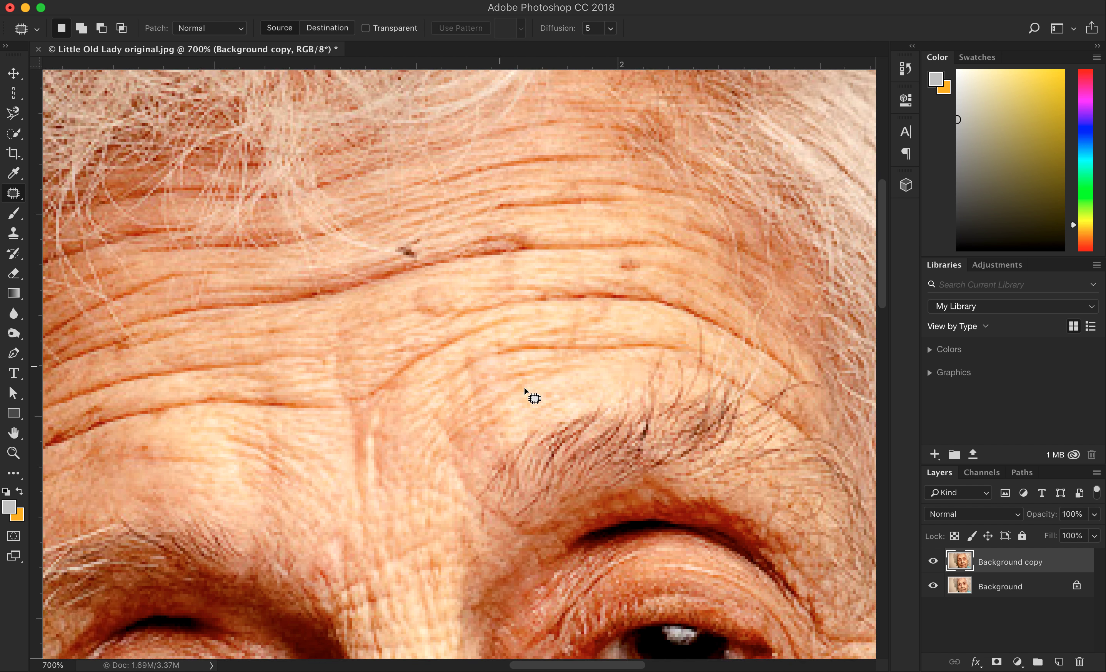
{"action": "scroll", "coordinate": [524, 391], "scroll_direction": "down", "scroll_amount": 8}
{"action": "scroll", "coordinate": [525, 390], "scroll_direction": "down", "scroll_amount": 3}
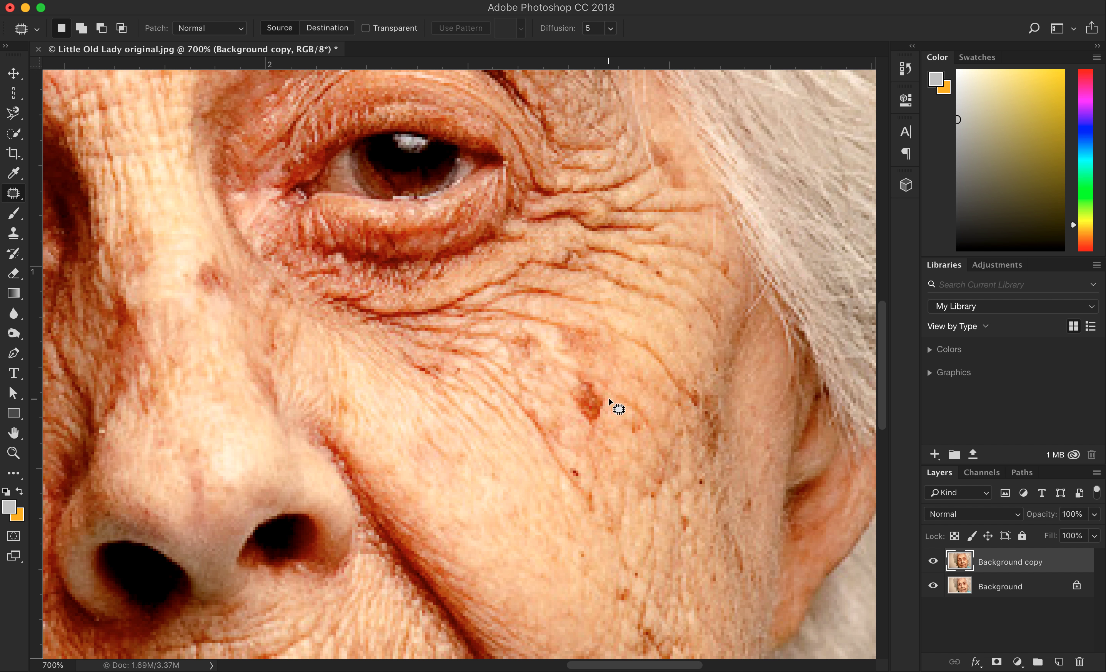
{"action": "left_click_drag", "start_coordinate": [578, 366], "coordinate": [570, 387]}
{"action": "left_click_drag", "start_coordinate": [611, 399], "coordinate": [609, 400]}
{"action": "left_click_drag", "start_coordinate": [616, 388], "coordinate": [640, 380]}
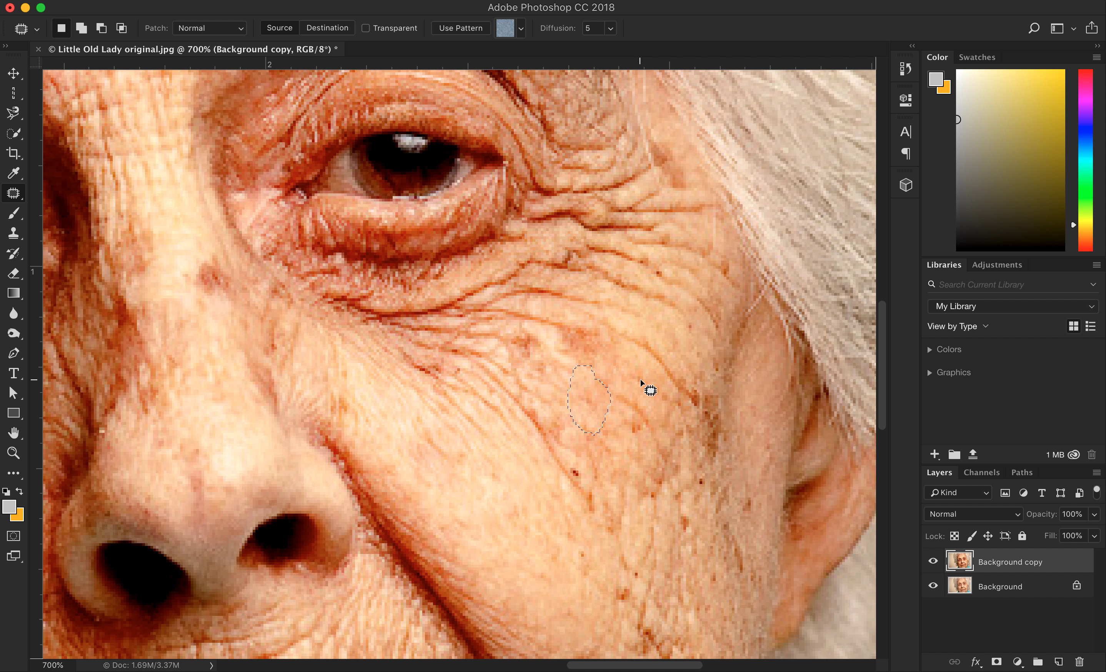
{"action": "left_click", "coordinate": [591, 412]}
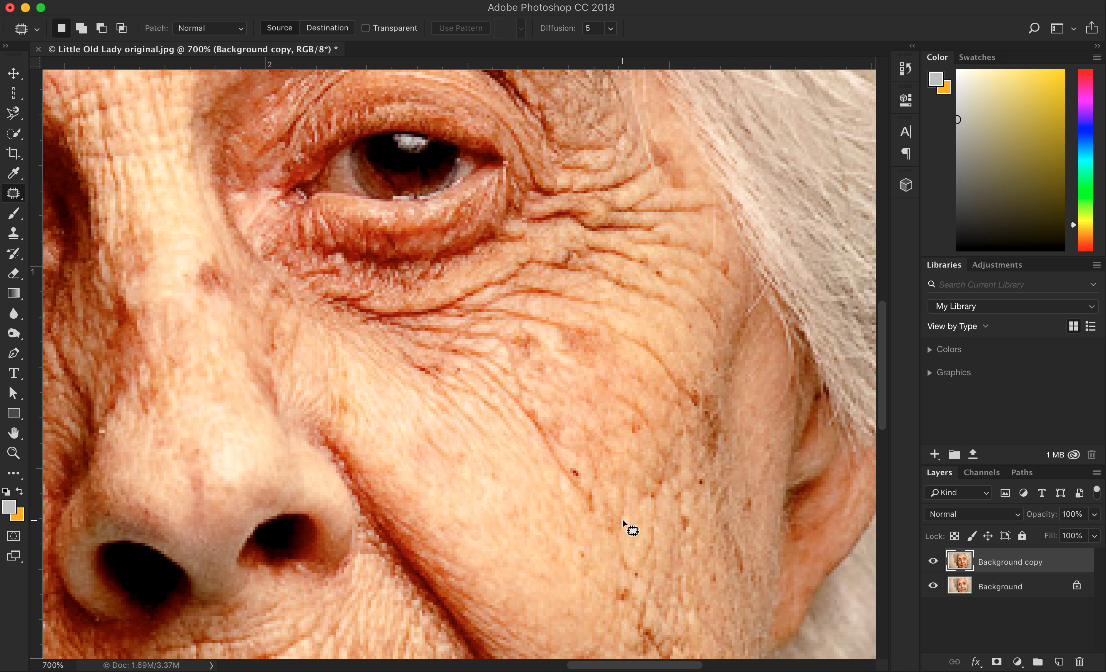
Step: View the whole portrait and repeatedly hide and show the Background copy layer to compare the patched skin with the original
{"action": "key", "text": "super+minus"}
{"action": "key", "text": "super+minus"}
{"action": "key", "text": "super+minus"}
{"action": "key", "text": "super+minus"}
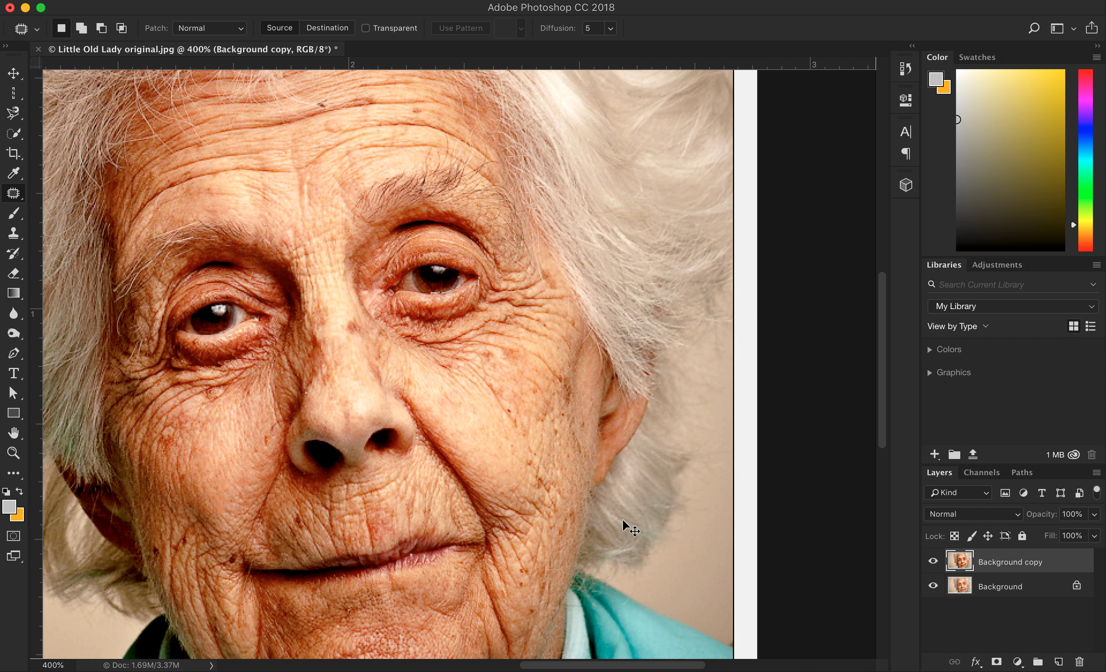
{"action": "key", "text": "super+minus"}
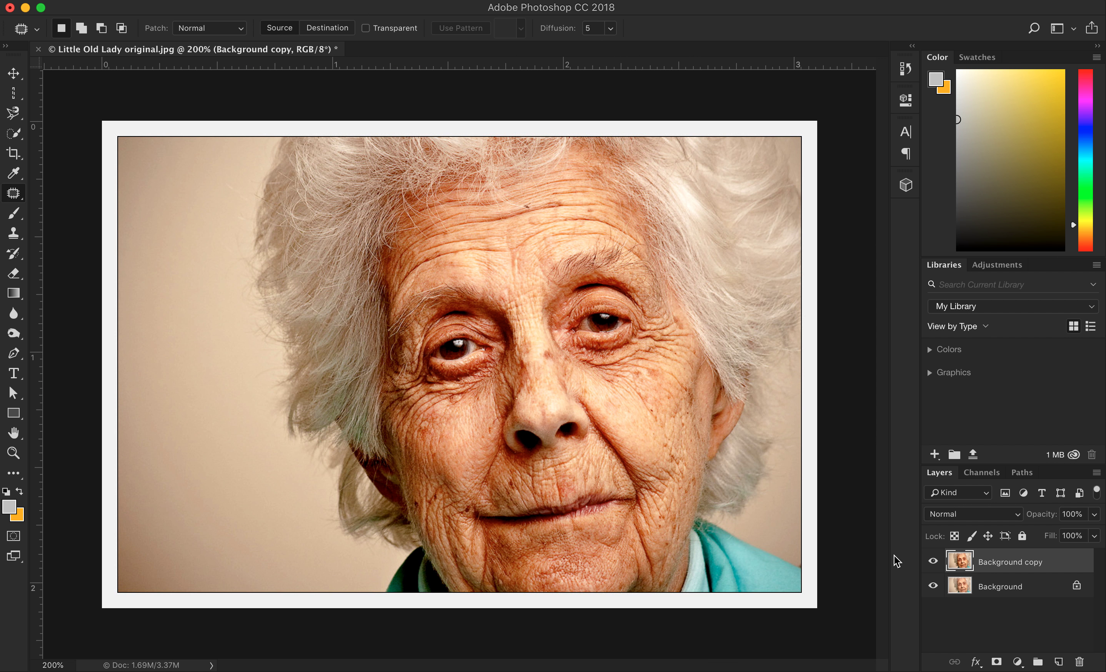
{"action": "left_click", "coordinate": [932, 561]}
{"action": "left_click", "coordinate": [933, 562]}
{"action": "left_click", "coordinate": [933, 562]}
{"action": "left_click", "coordinate": [933, 562]}
{"action": "left_click", "coordinate": [933, 563]}
{"action": "left_click", "coordinate": [933, 562]}
{"action": "left_click", "coordinate": [933, 563]}
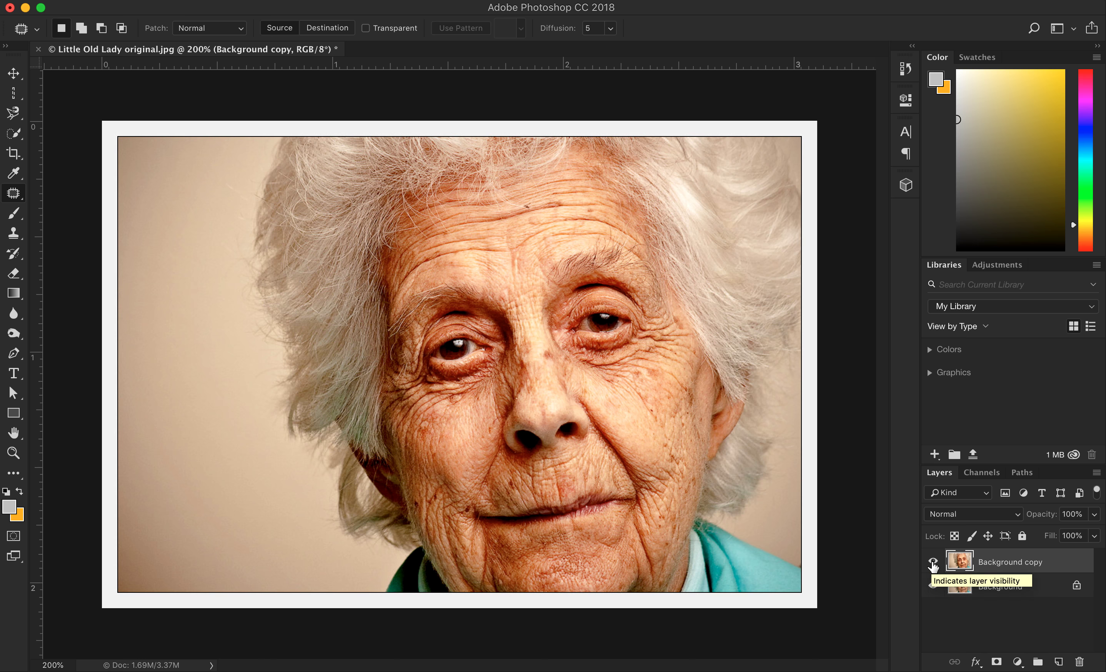
{"action": "left_click", "coordinate": [932, 563]}
{"action": "left_click", "coordinate": [932, 562]}
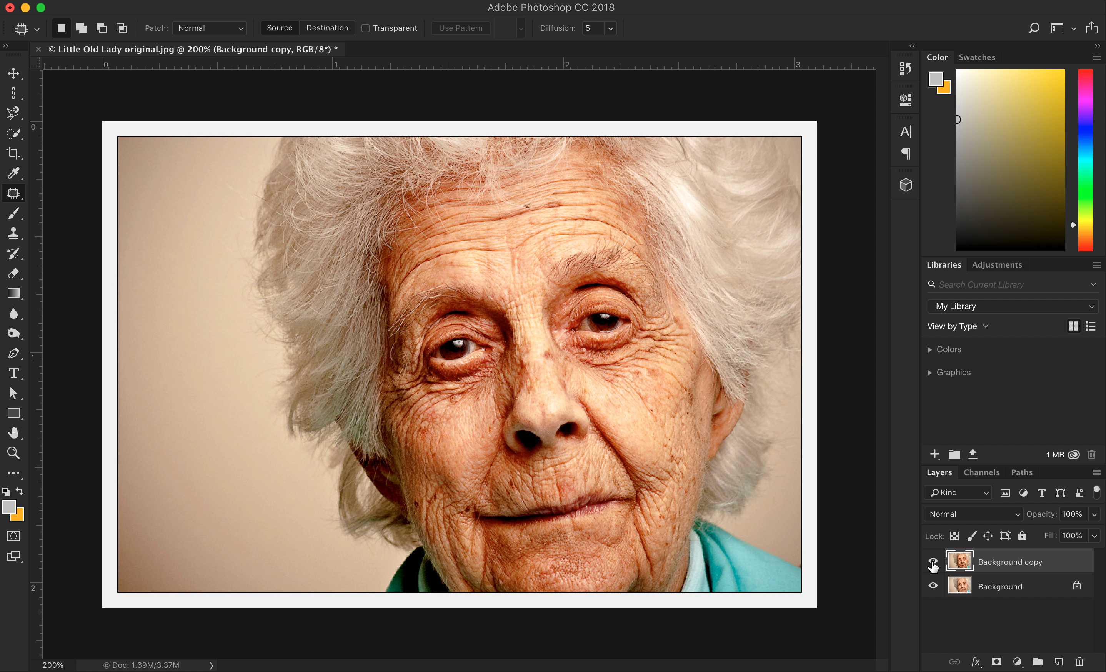
Step: Switch to the Clone Stamp Tool and reduce its brush size to 40
{"action": "left_click", "coordinate": [15, 198]}
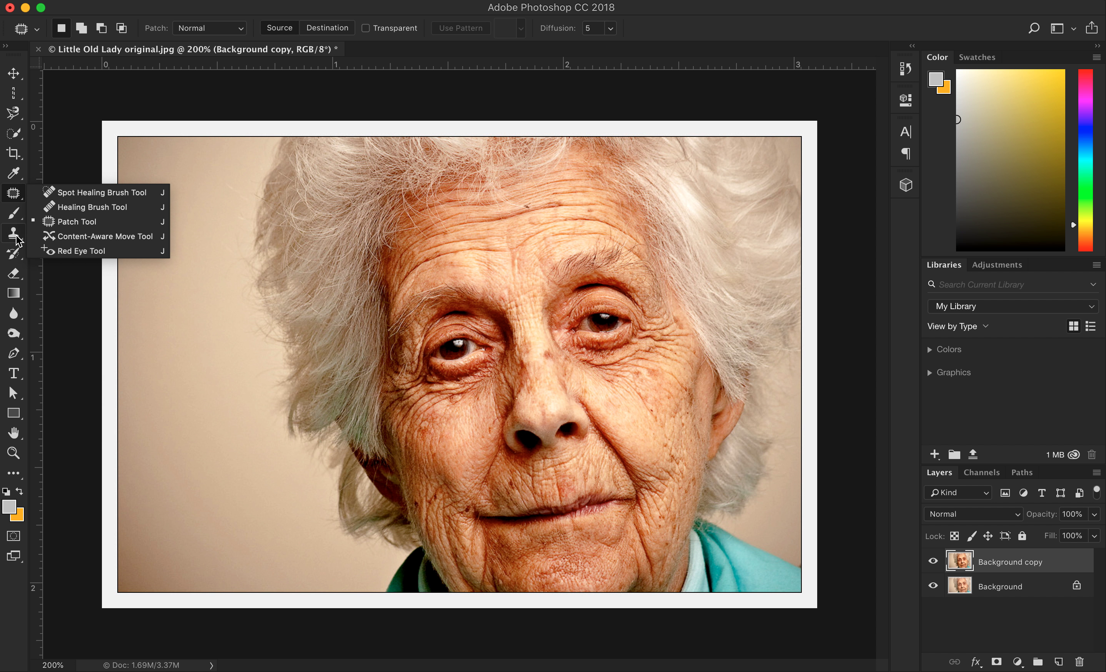
{"action": "left_click", "coordinate": [12, 192]}
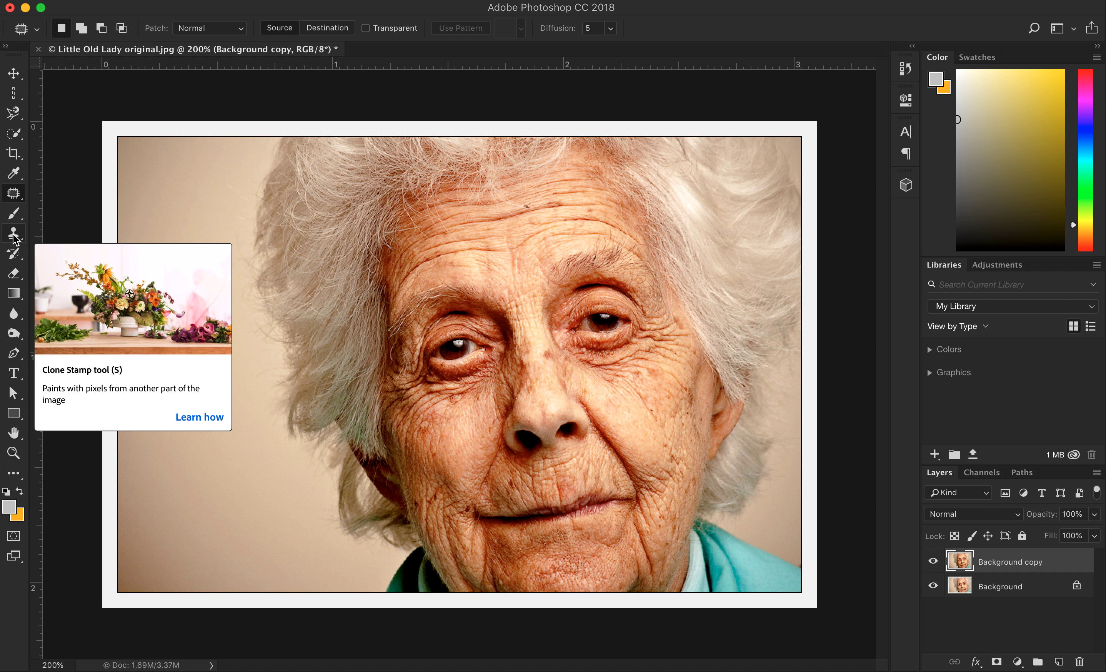
{"action": "left_click", "coordinate": [15, 237]}
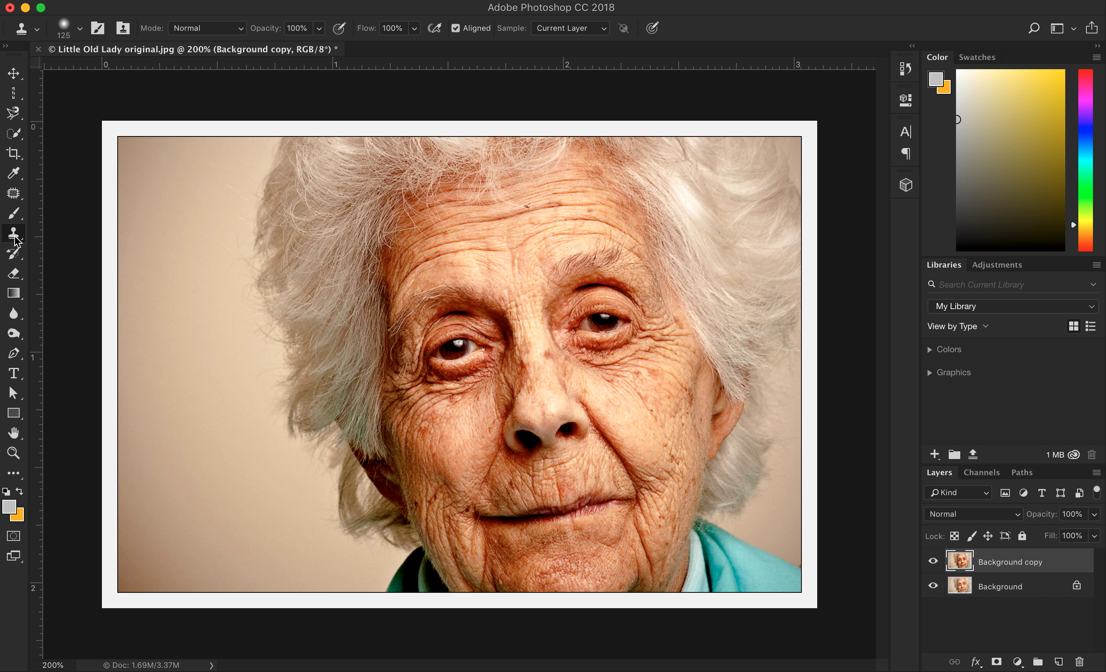
{"action": "left_click", "coordinate": [15, 237]}
{"action": "key", "text": "bracketleft"}
{"action": "key", "text": "bracketleft"}
{"action": "key", "text": "bracketleft"}
{"action": "key", "text": "bracketleft"}
{"action": "key", "text": "bracketleft"}
{"action": "key", "text": "bracketleft"}
{"action": "key", "text": "bracketleft"}
{"action": "key", "text": "super+plus"}
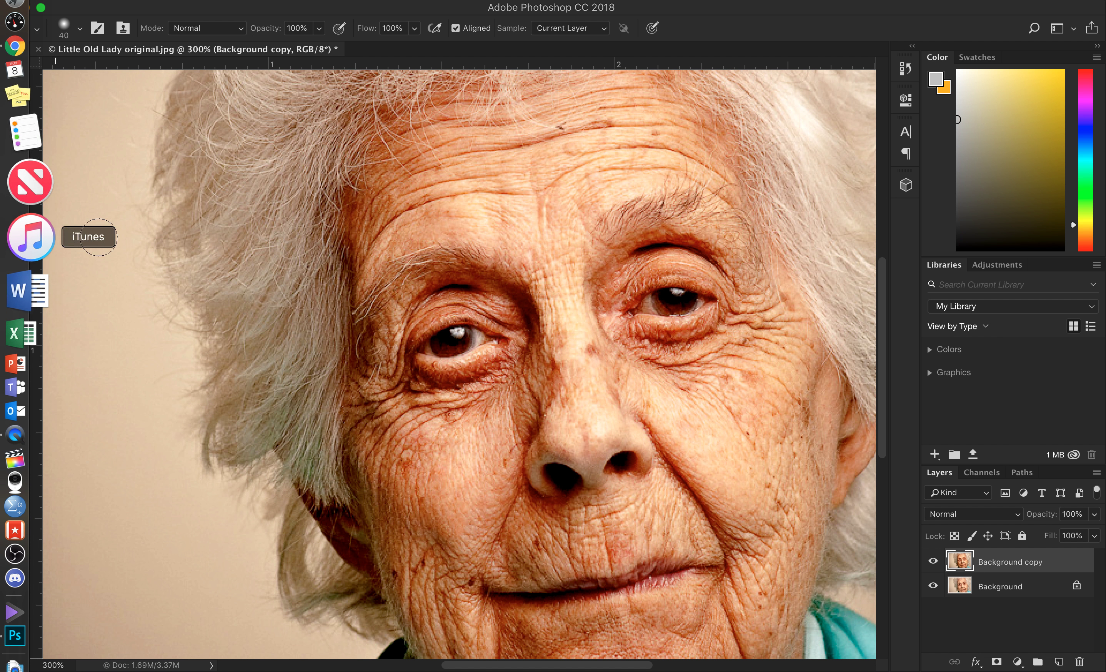
{"action": "right_click", "coordinate": [22, 236]}
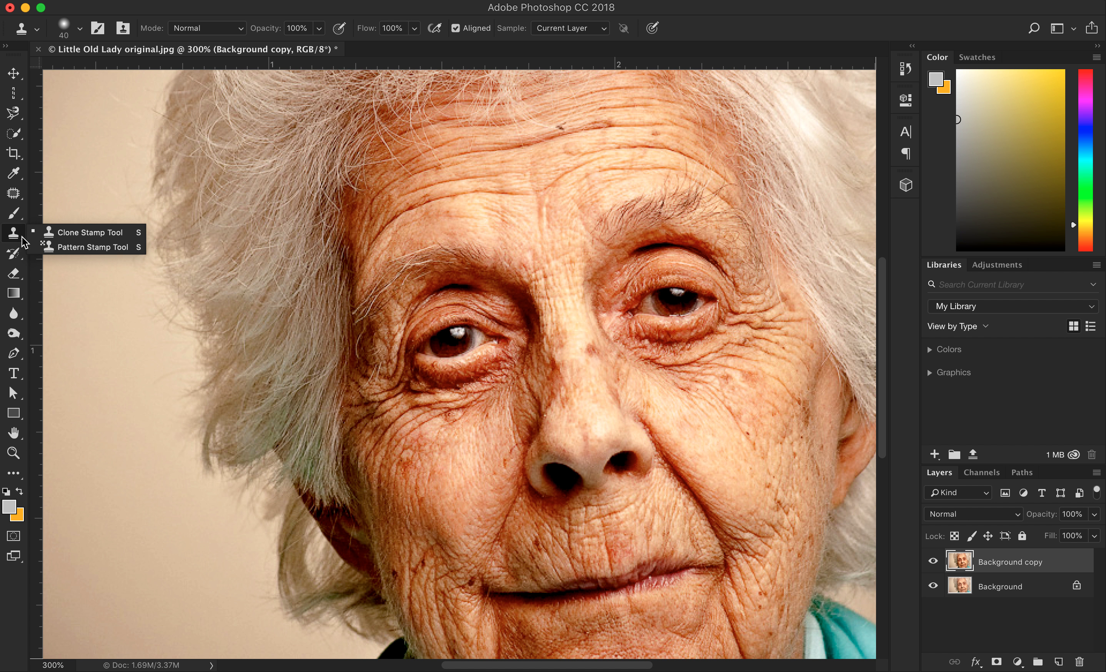
{"action": "left_click", "coordinate": [59, 235]}
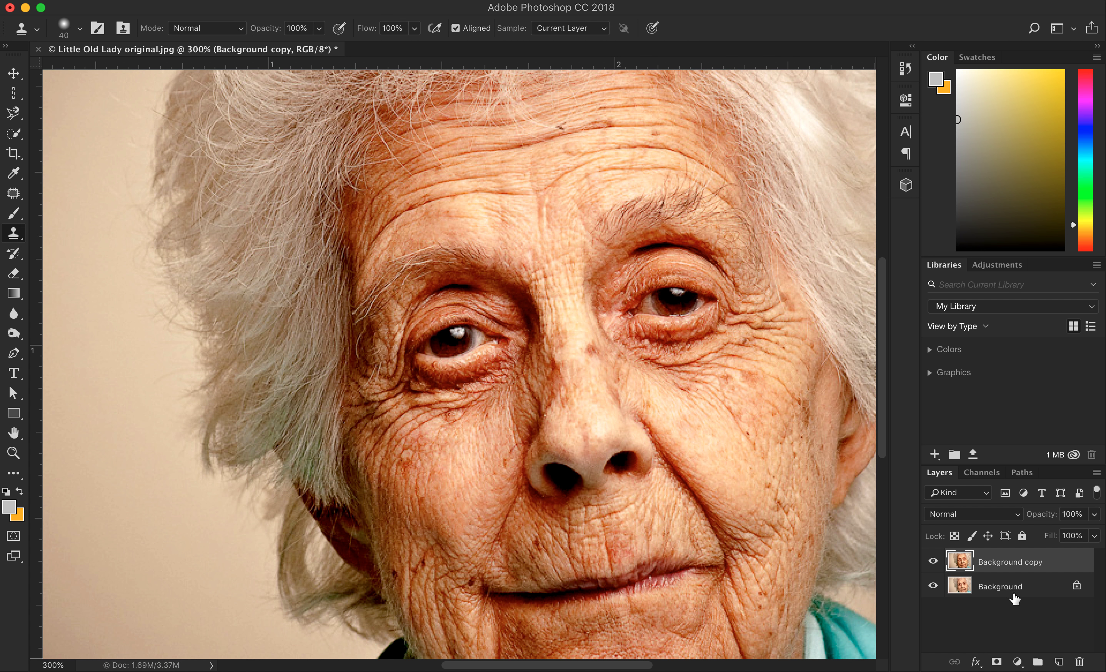
Step: Try cloning one of the eyes onto the forehead with the Clone Stamp Tool, and undo it
{"action": "scroll", "coordinate": [841, 504], "scroll_direction": "down", "scroll_amount": 1}
{"action": "scroll", "coordinate": [841, 504], "scroll_direction": "right", "scroll_amount": 1}
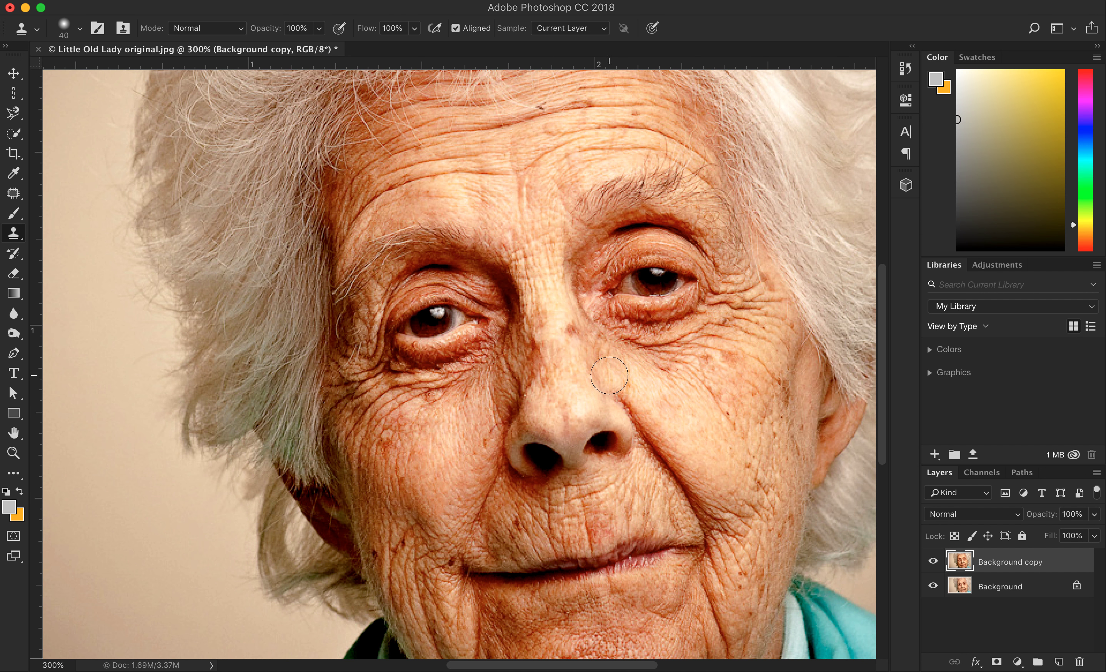
{"action": "scroll", "coordinate": [550, 201], "scroll_direction": "down", "scroll_amount": 6}
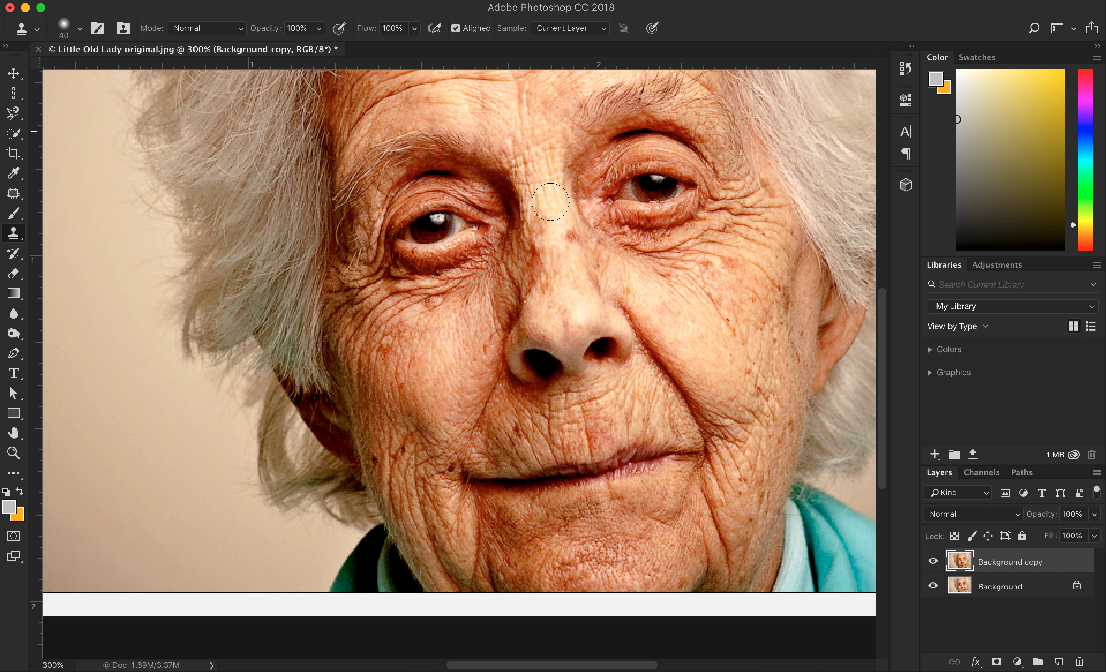
{"action": "scroll", "coordinate": [550, 201], "scroll_direction": "up", "scroll_amount": 1}
{"action": "scroll", "coordinate": [550, 202], "scroll_direction": "left", "scroll_amount": 1}
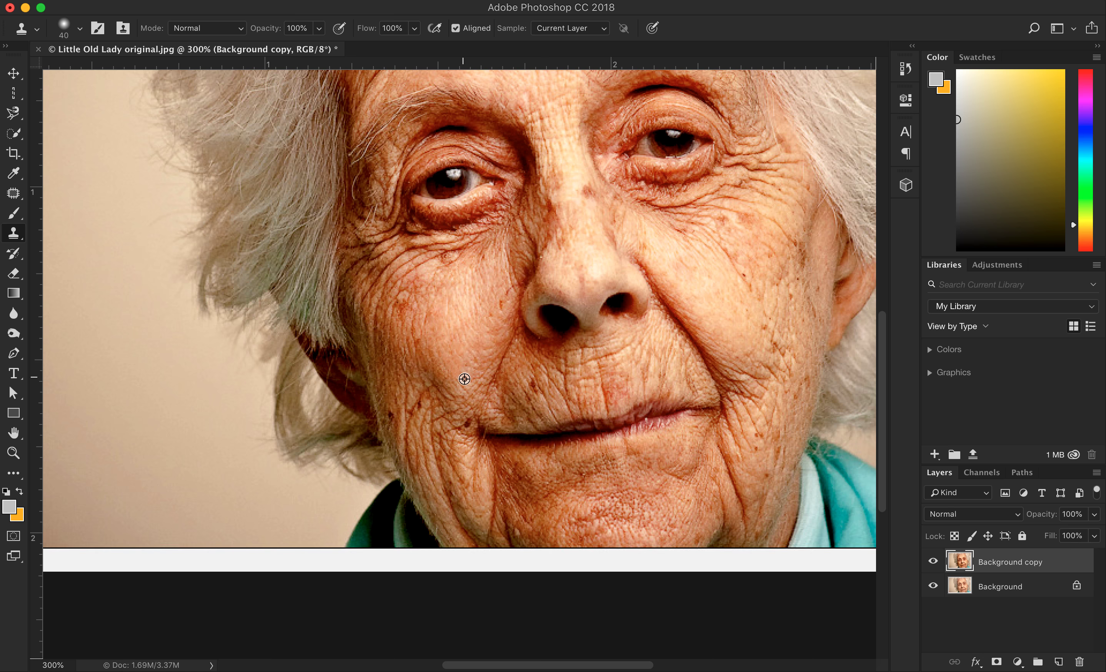
{"action": "scroll", "coordinate": [464, 365], "scroll_direction": "up", "scroll_amount": 8}
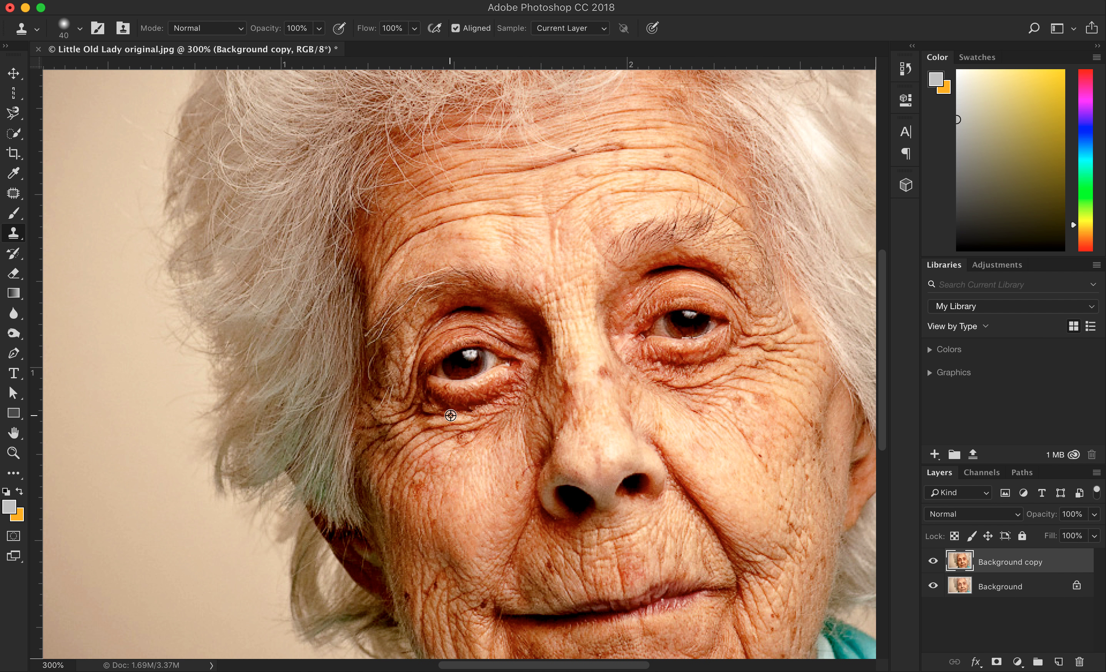
{"action": "left_click", "coordinate": [482, 223]}
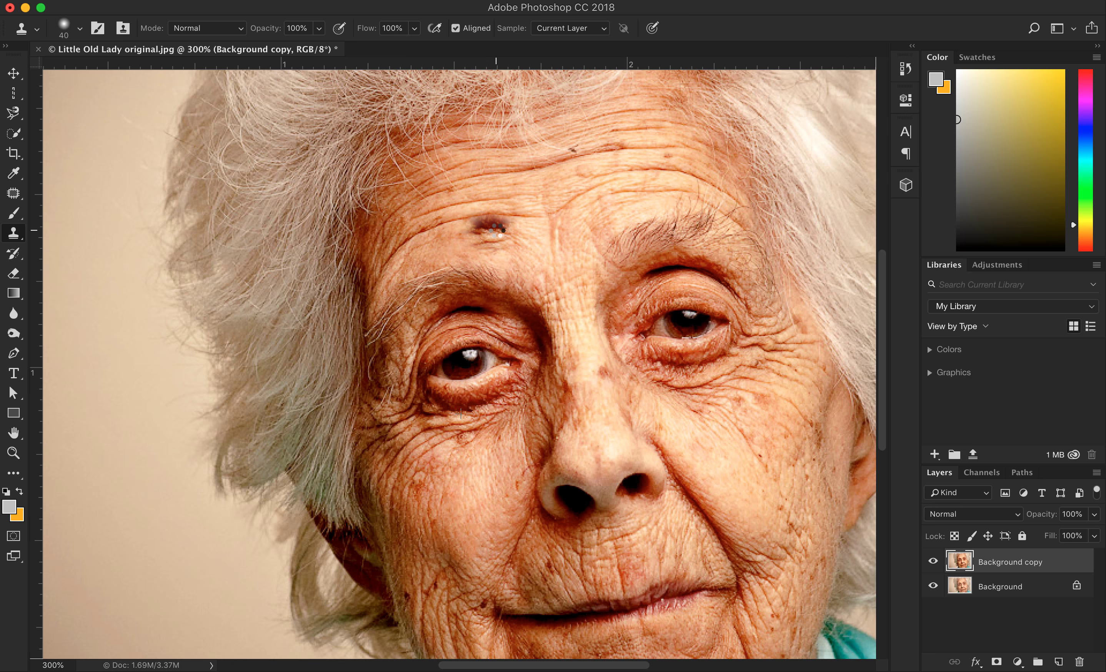
{"action": "mouse_move", "coordinate": [497, 229]}
{"action": "left_mouse_down"}
{"action": "mouse_move", "coordinate": [534, 229]}
{"action": "mouse_move", "coordinate": [456, 230]}
{"action": "mouse_move", "coordinate": [530, 224]}
{"action": "mouse_move", "coordinate": [539, 220]}
{"action": "mouse_move", "coordinate": [461, 216]}
{"action": "mouse_move", "coordinate": [537, 201]}
{"action": "mouse_move", "coordinate": [444, 206]}
{"action": "mouse_move", "coordinate": [544, 199]}
{"action": "mouse_move", "coordinate": [448, 188]}
{"action": "mouse_move", "coordinate": [537, 174]}
{"action": "mouse_move", "coordinate": [440, 172]}
{"action": "mouse_move", "coordinate": [529, 153]}
{"action": "mouse_move", "coordinate": [442, 158]}
{"action": "mouse_move", "coordinate": [520, 166]}
{"action": "mouse_move", "coordinate": [546, 183]}
{"action": "mouse_move", "coordinate": [509, 204]}
{"action": "mouse_move", "coordinate": [455, 210]}
{"action": "mouse_move", "coordinate": [463, 188]}
{"action": "mouse_move", "coordinate": [530, 148]}
{"action": "left_mouse_up"}
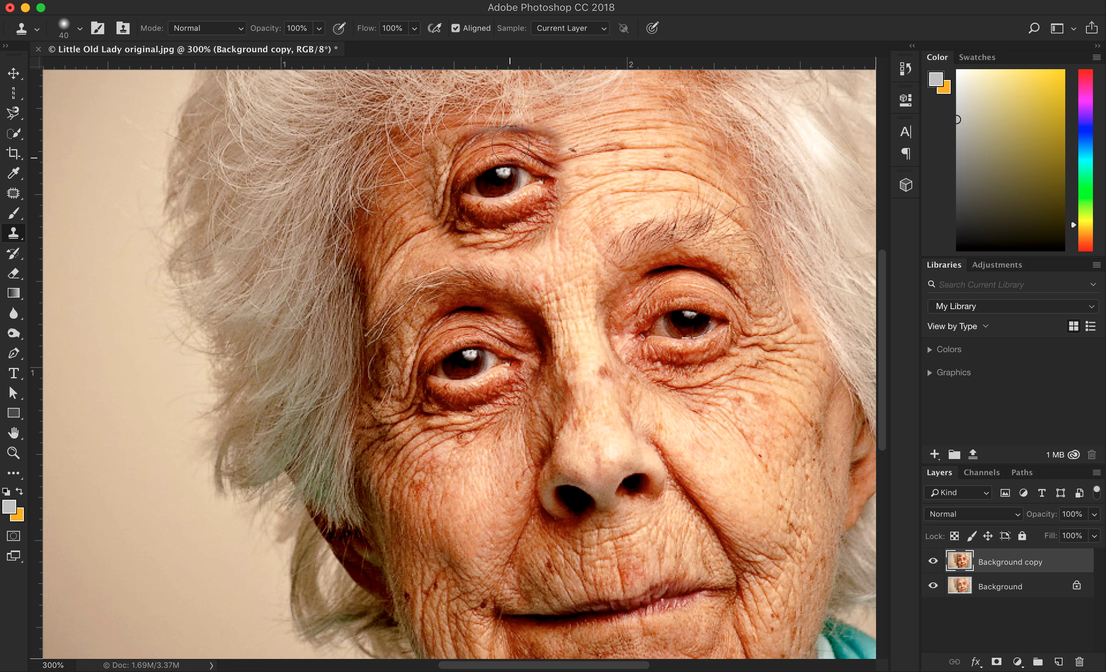
{"action": "key", "text": "super+z"}
{"action": "key", "text": "super+z"}
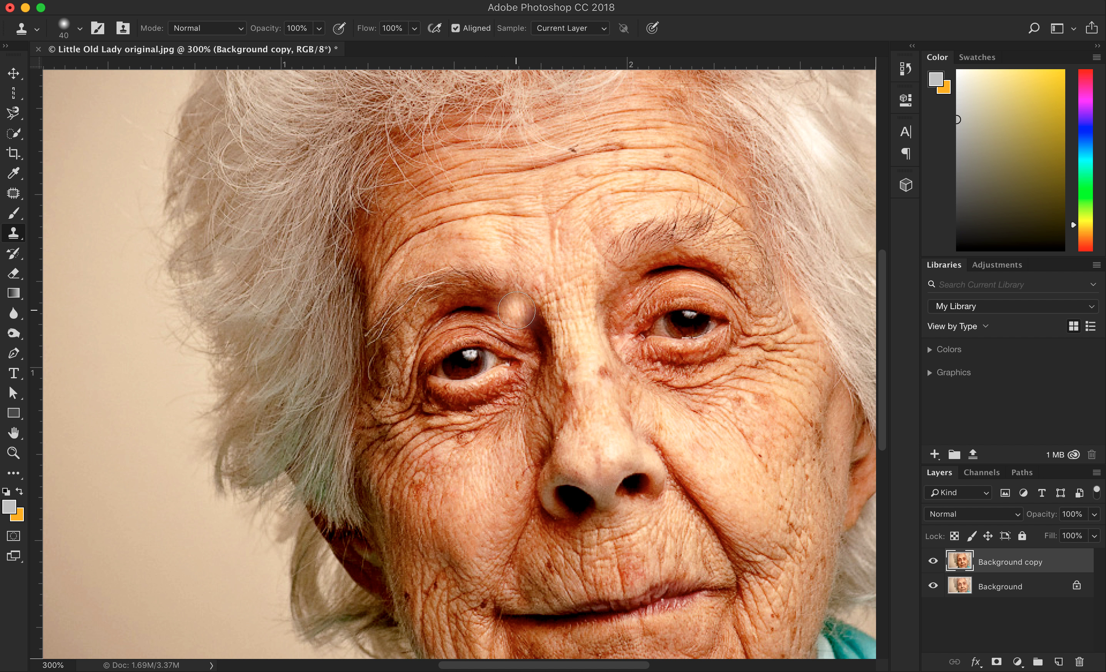
Step: Clone clean skin over the dark spots beside the corner of the mouth
{"action": "scroll", "coordinate": [516, 310], "scroll_direction": "down", "scroll_amount": 5}
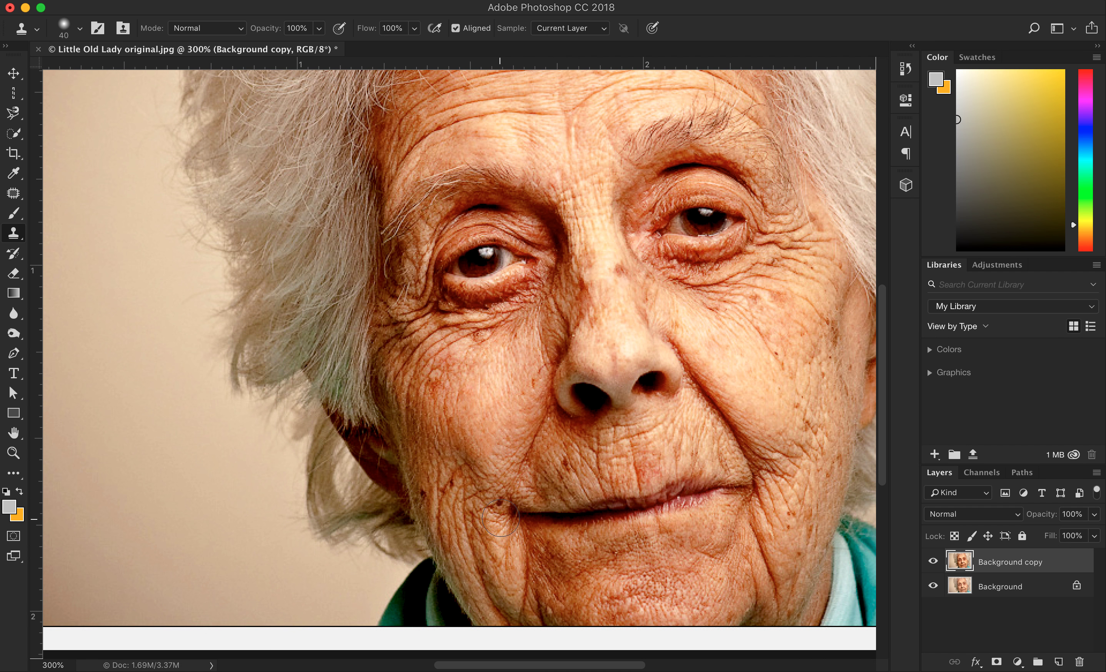
{"action": "left_click", "coordinate": [503, 503]}
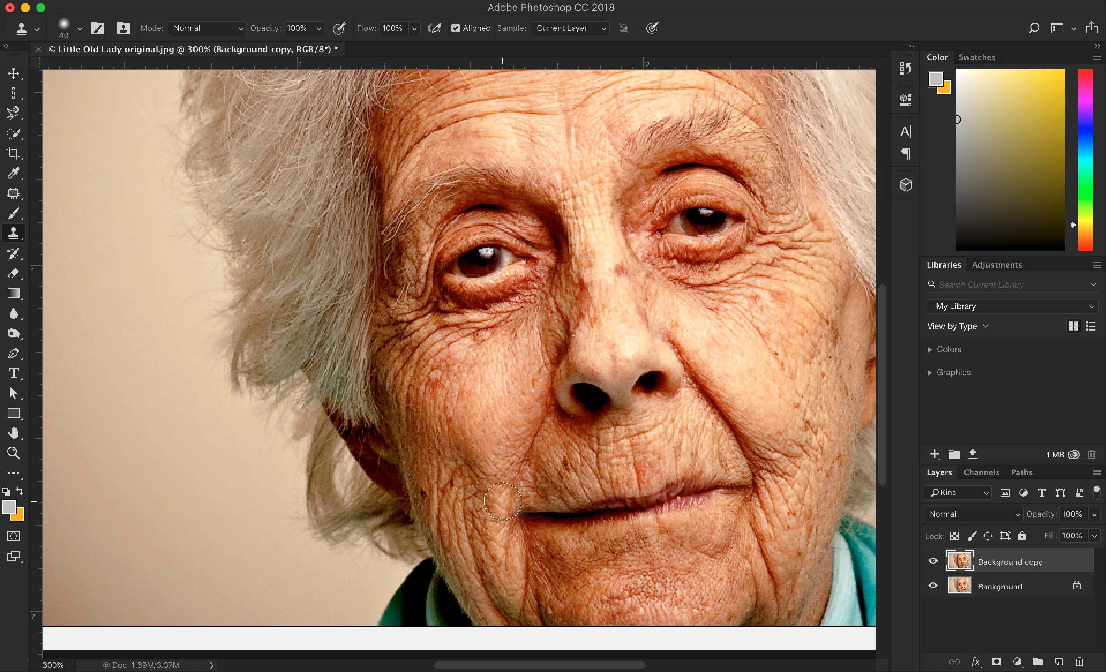
Step: Undo the last clone stroke beside the mouth corner and reduce the Clone Stamp brush size to 25
{"action": "key", "text": "super+z"}
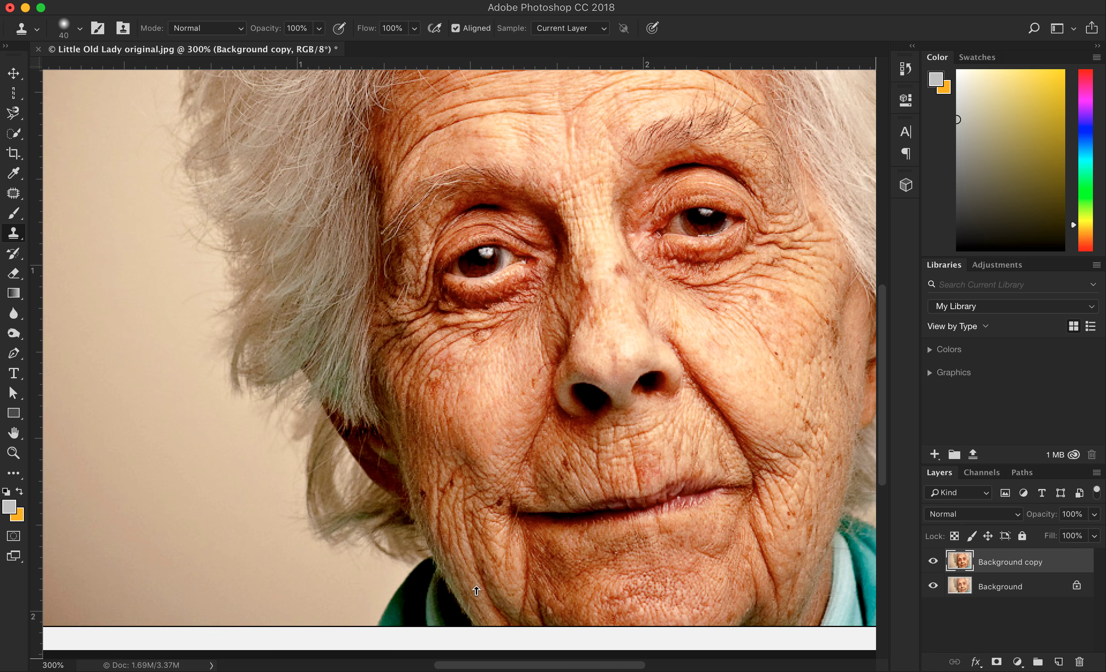
{"action": "key", "text": "bracketleft"}
{"action": "left_click", "coordinate": [499, 499]}
Step: Clone clean skin over the dark spot and creases beside the mouth corner, resampling from the lower cheek
{"action": "key", "text": "super+minus"}
{"action": "key", "text": "super+minus"}
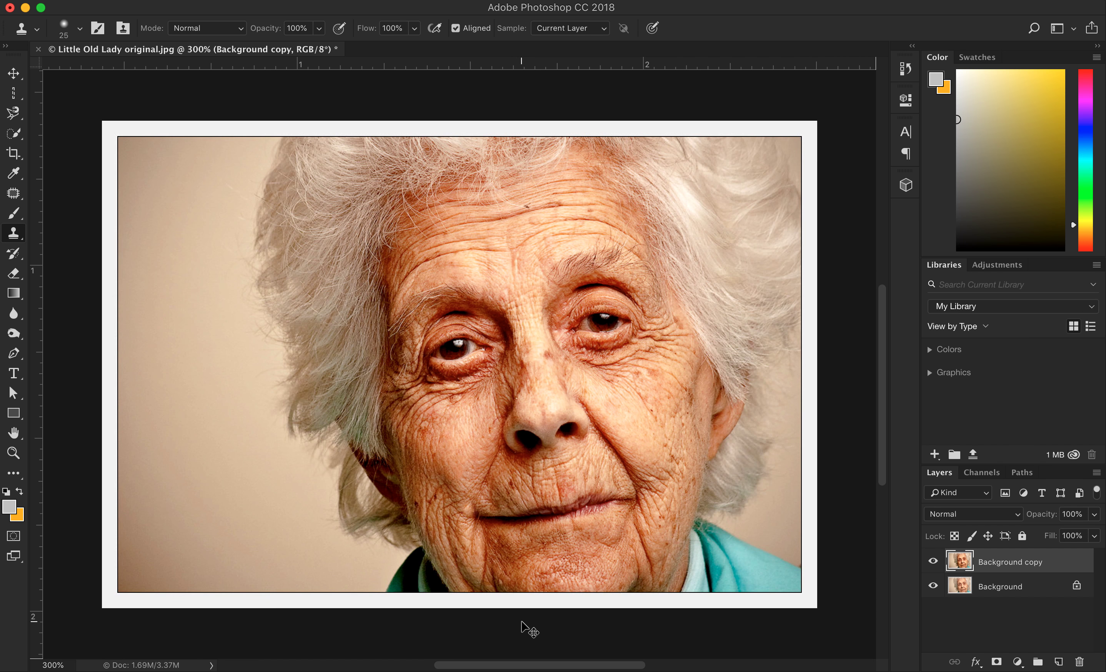
{"action": "key", "text": "super+plus"}
{"action": "key", "text": "super+plus"}
{"action": "key", "text": "super+plus"}
{"action": "key", "text": "super+plus"}
{"action": "key", "text": "super+plus"}
{"action": "key", "text": "super+plus"}
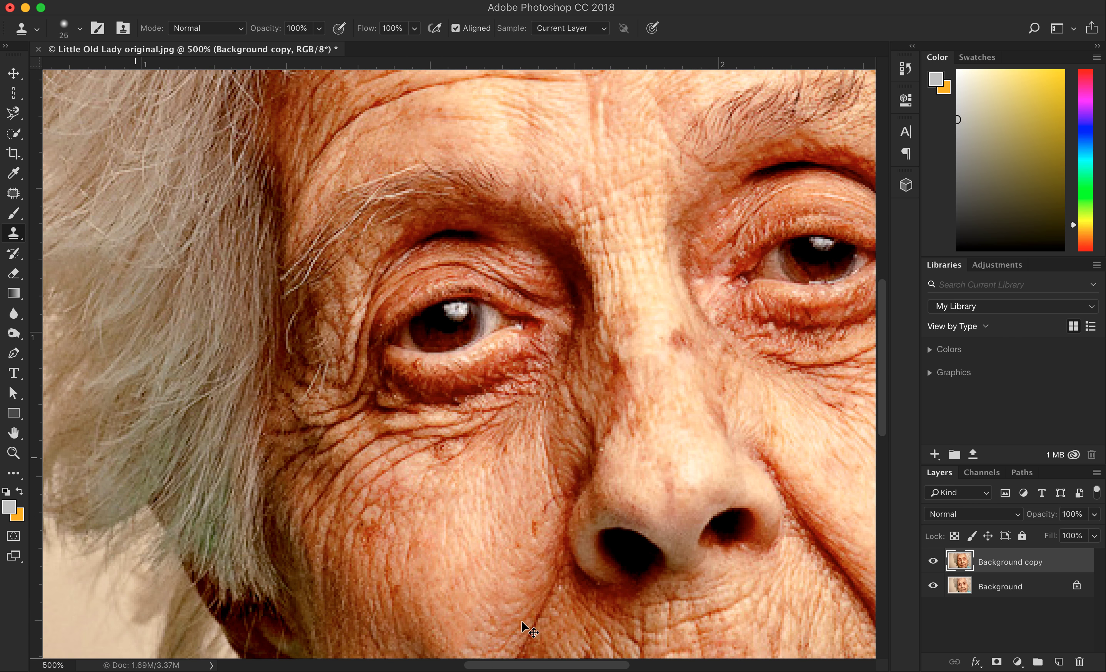
{"action": "scroll", "coordinate": [517, 613], "scroll_direction": "down", "scroll_amount": 5}
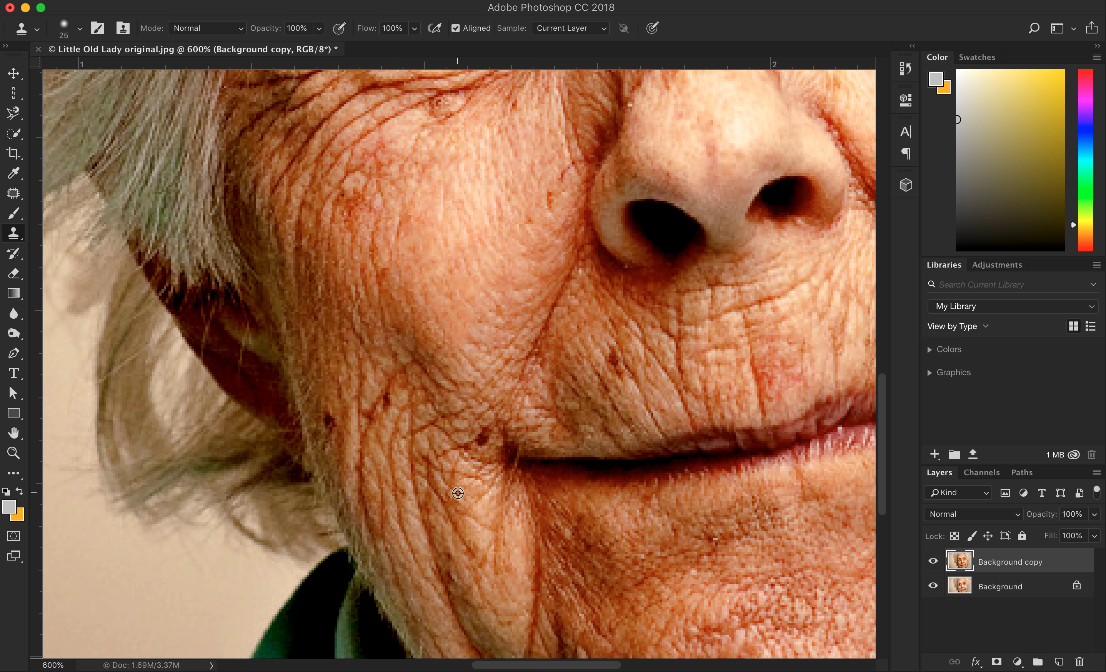
{"action": "left_click", "coordinate": [473, 438]}
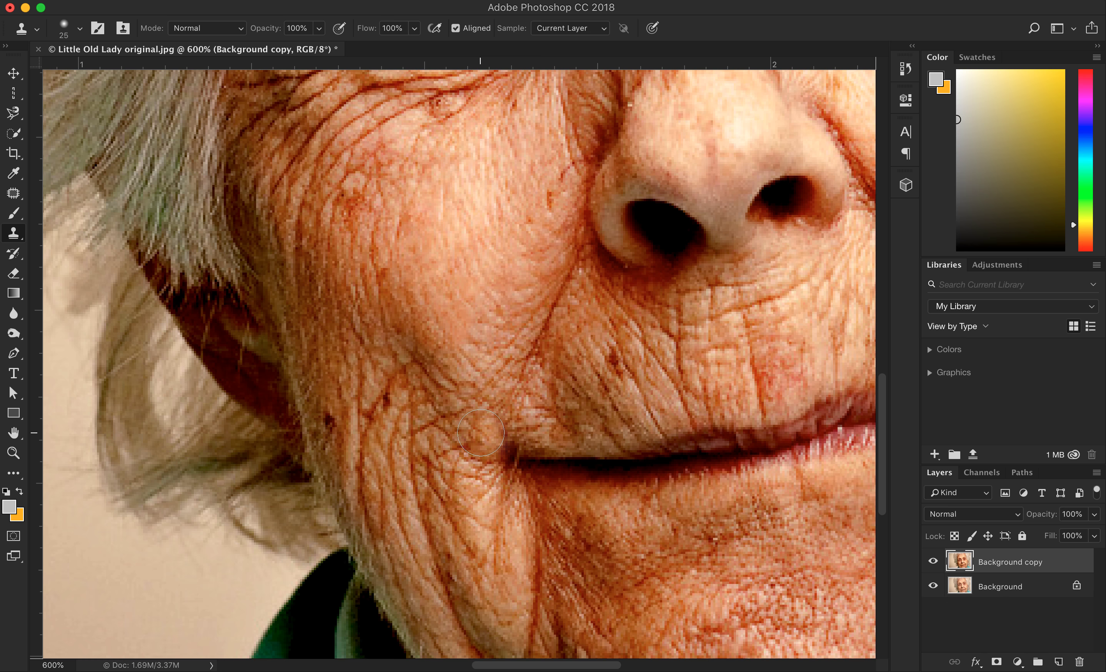
{"action": "mouse_move", "coordinate": [477, 431]}
{"action": "left_mouse_down"}
{"action": "mouse_move", "coordinate": [462, 434]}
{"action": "mouse_move", "coordinate": [482, 421]}
{"action": "left_mouse_up"}
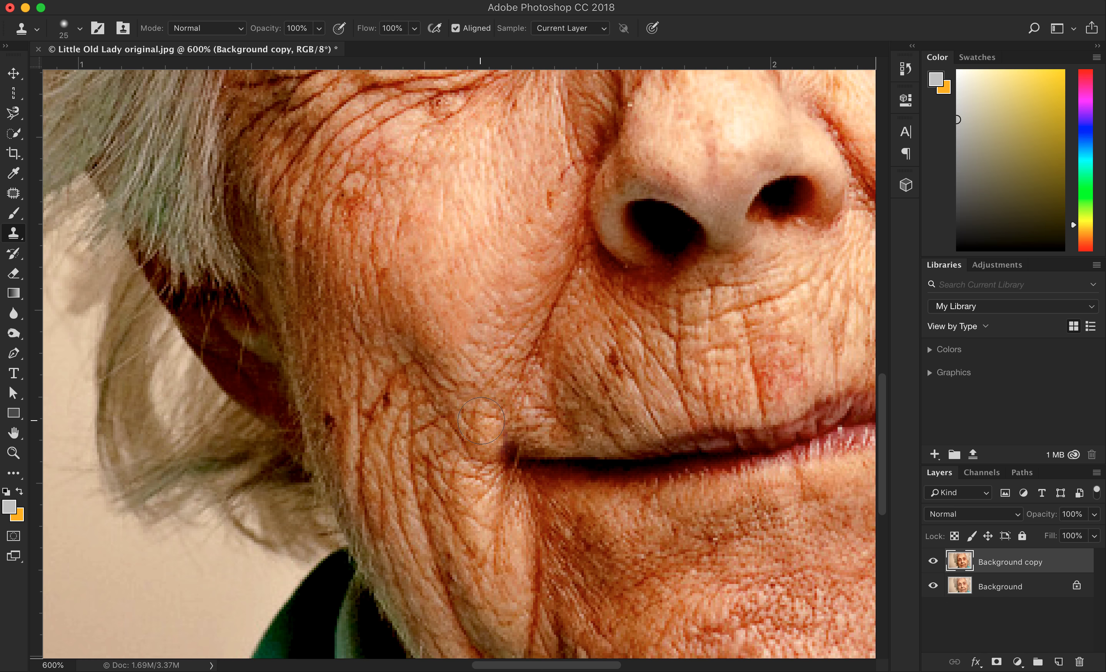
{"action": "left_click", "coordinate": [495, 560], "text": "alt"}
{"action": "left_click", "coordinate": [484, 451]}
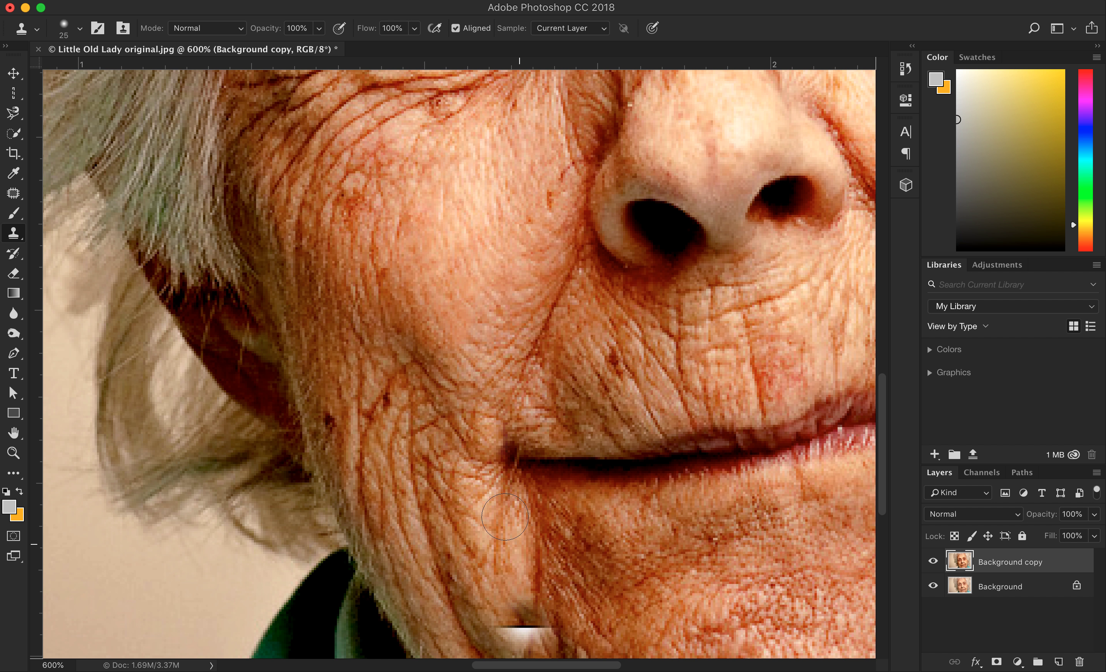
Step: View the whole portrait and hide and show the Background copy layer once to check the cloned mouth corner
{"action": "key", "text": "super+minus"}
{"action": "key", "text": "super+minus"}
{"action": "key", "text": "super+minus"}
{"action": "key", "text": "super+minus"}
{"action": "key", "text": "super+minus"}
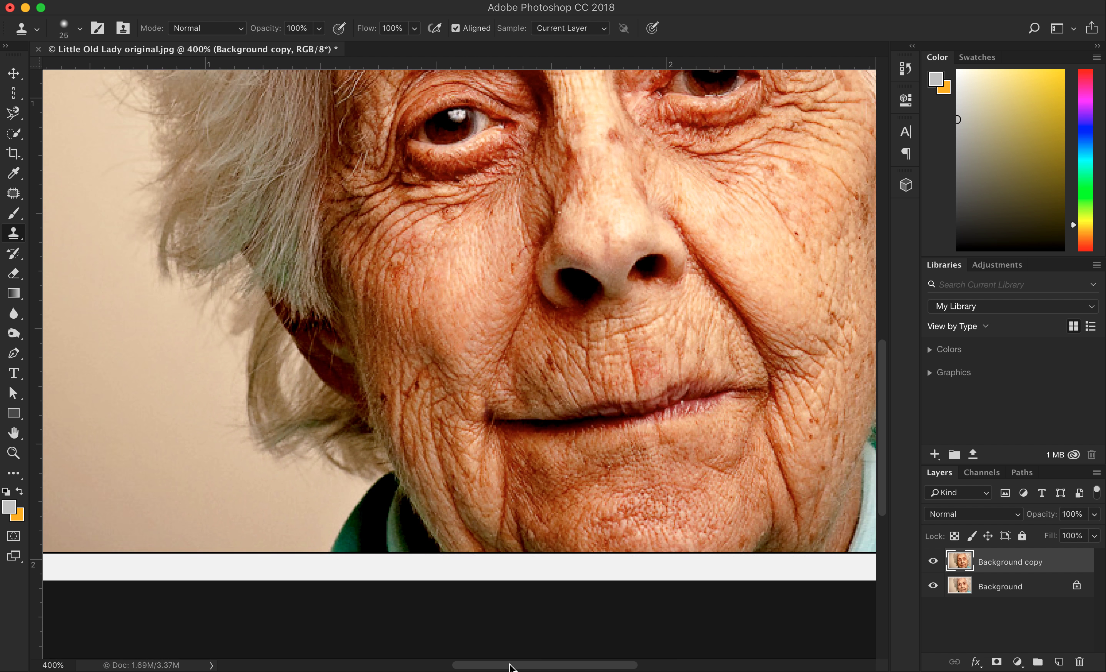
{"action": "key", "text": "super+minus"}
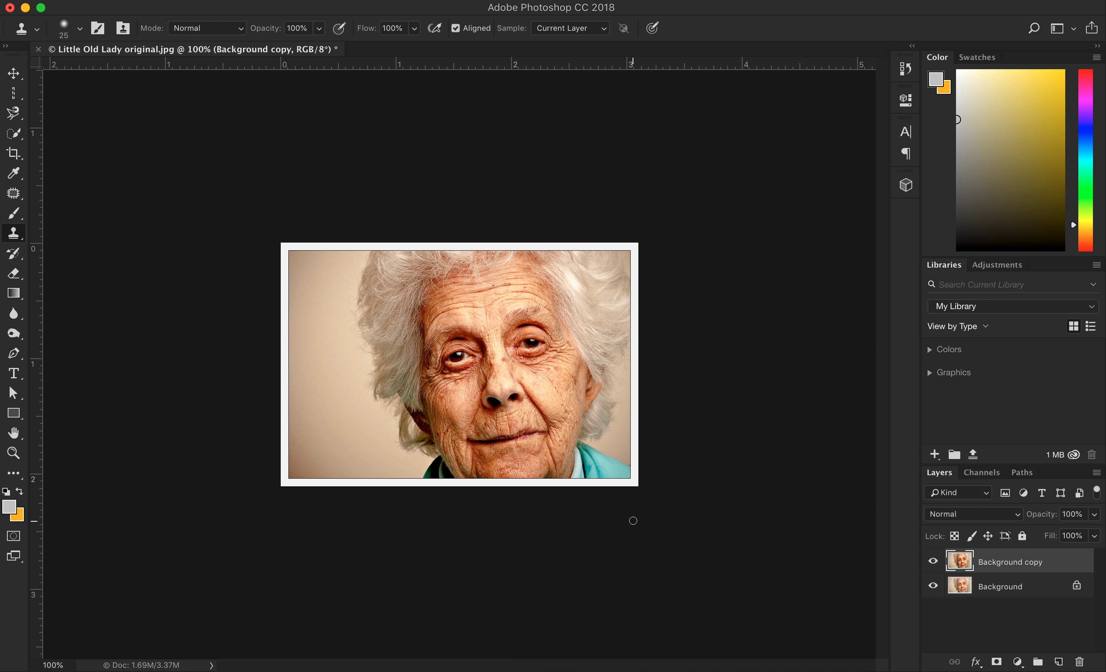
{"action": "left_click", "coordinate": [934, 562]}
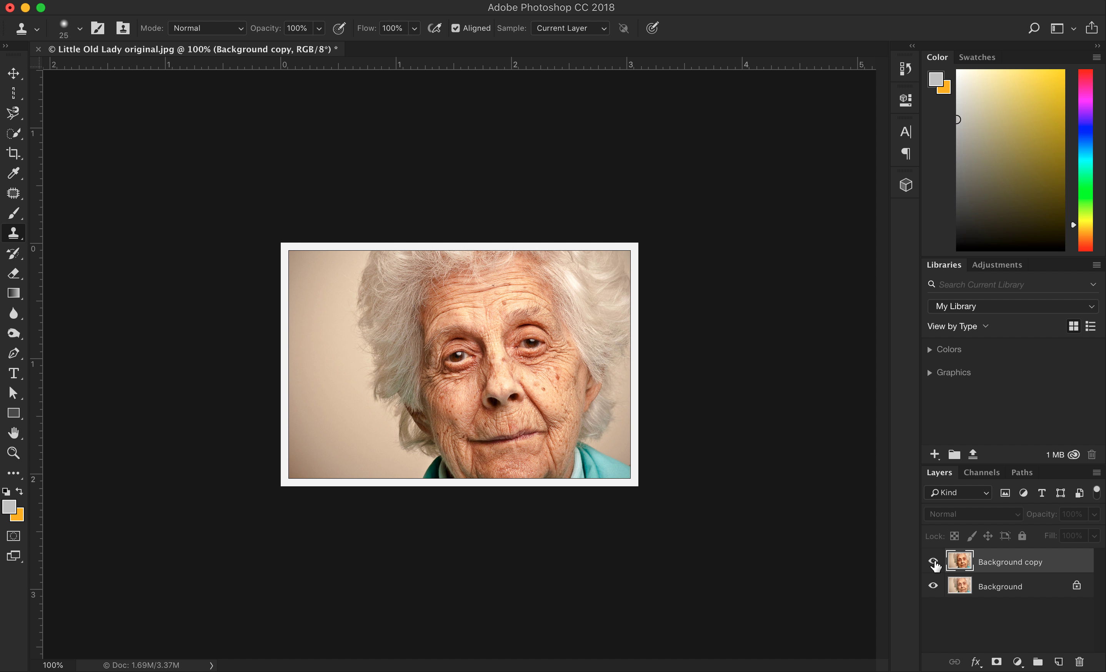
{"action": "left_click", "coordinate": [933, 562]}
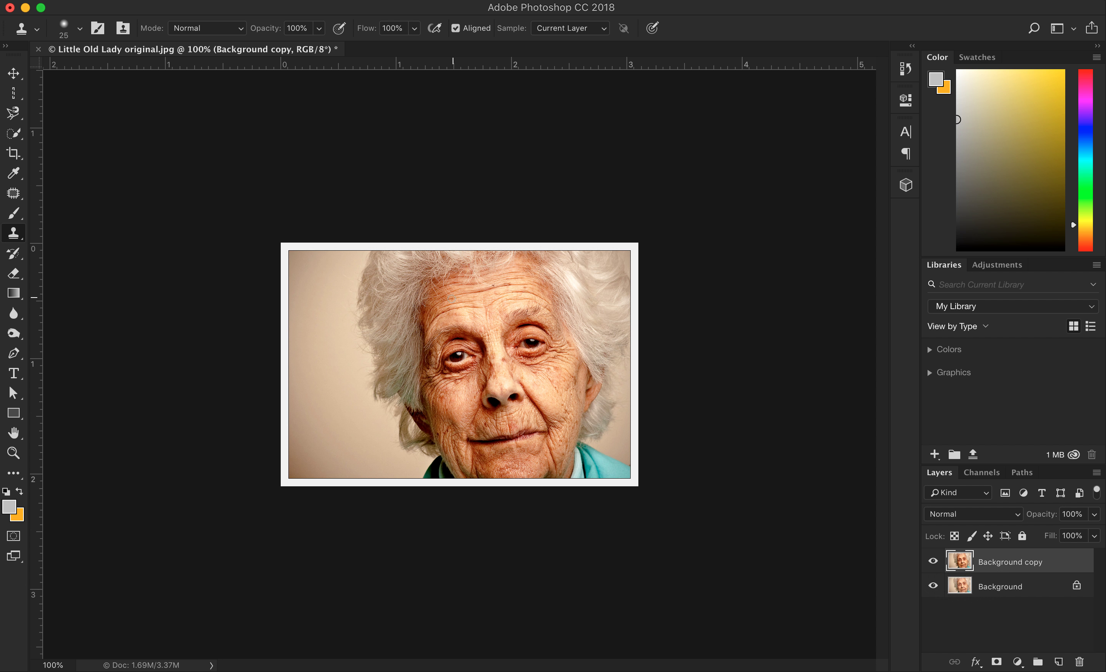
Step: Clone smooth skin over the lowest forehead wrinkle above the eyebrow, from the brow centre to its outer end near the hair
{"action": "scroll", "coordinate": [482, 315], "scroll_direction": "up", "scroll_amount": 5}
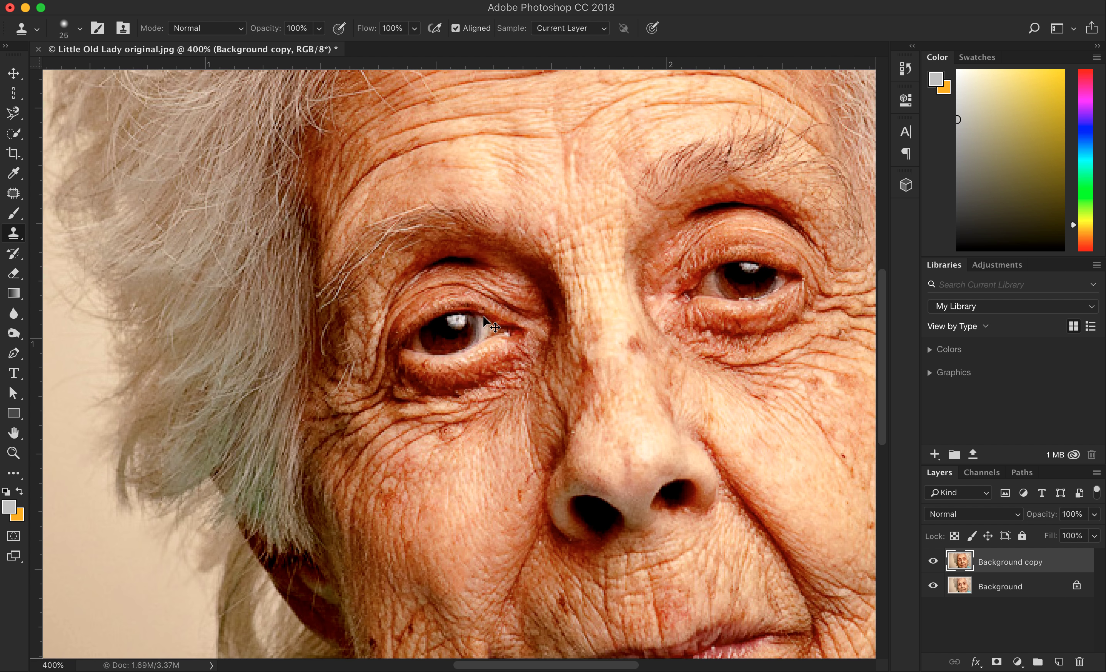
{"action": "scroll", "coordinate": [479, 339], "scroll_direction": "up", "scroll_amount": 5}
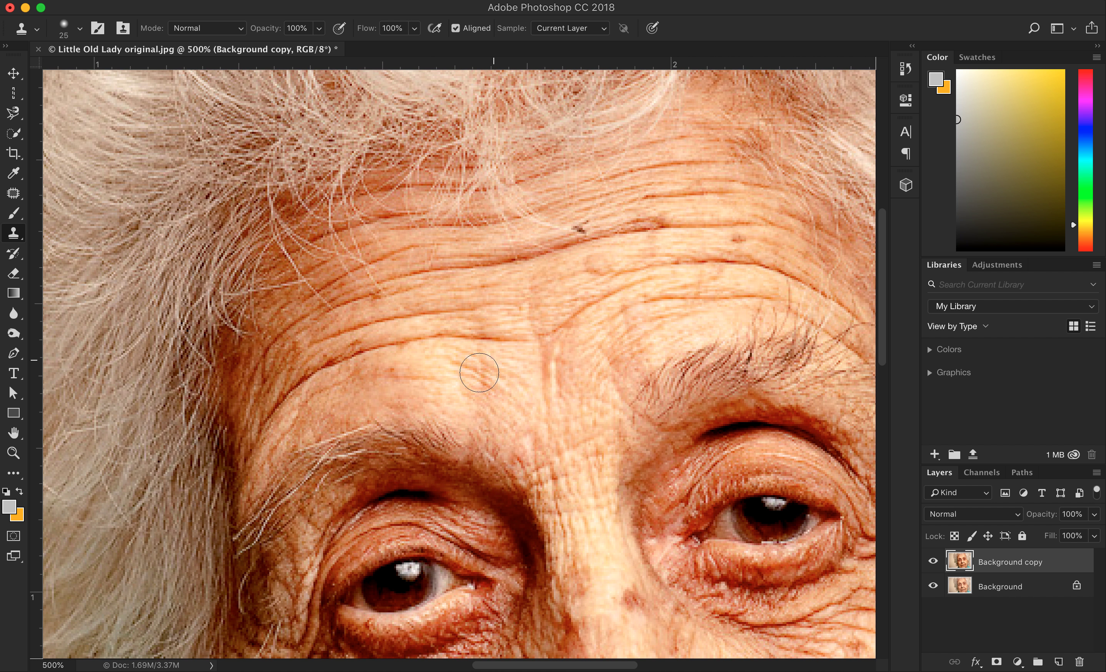
{"action": "left_click", "coordinate": [522, 366], "text": "alt"}
{"action": "left_click", "coordinate": [528, 346]}
{"action": "mouse_move", "coordinate": [519, 339]}
{"action": "left_mouse_down"}
{"action": "mouse_move", "coordinate": [401, 344]}
{"action": "mouse_move", "coordinate": [309, 367]}
{"action": "left_mouse_up"}
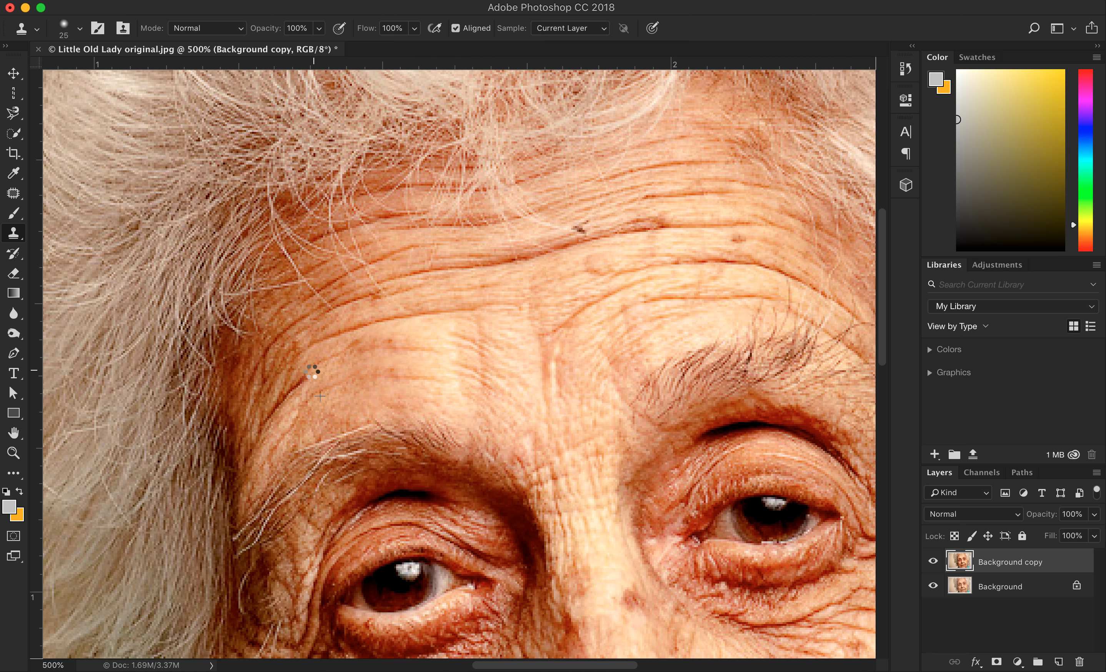
{"action": "left_click_drag", "start_coordinate": [276, 399], "coordinate": [312, 375]}
{"action": "left_click", "coordinate": [325, 390], "text": "alt"}
{"action": "left_click_drag", "start_coordinate": [305, 389], "coordinate": [276, 421]}
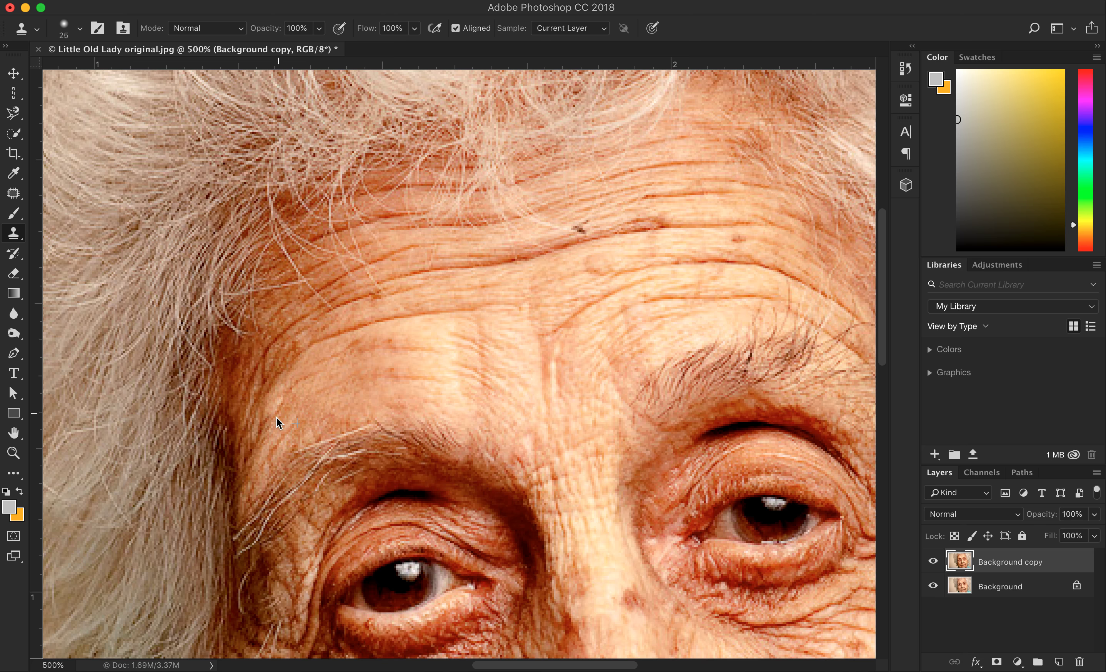
Step: View the whole portrait and repeatedly hide and show the Background copy layer to compare the cloned forehead and skin with the original
{"action": "key", "text": "super+minus"}
{"action": "key", "text": "super+minus"}
{"action": "key", "text": "super+minus"}
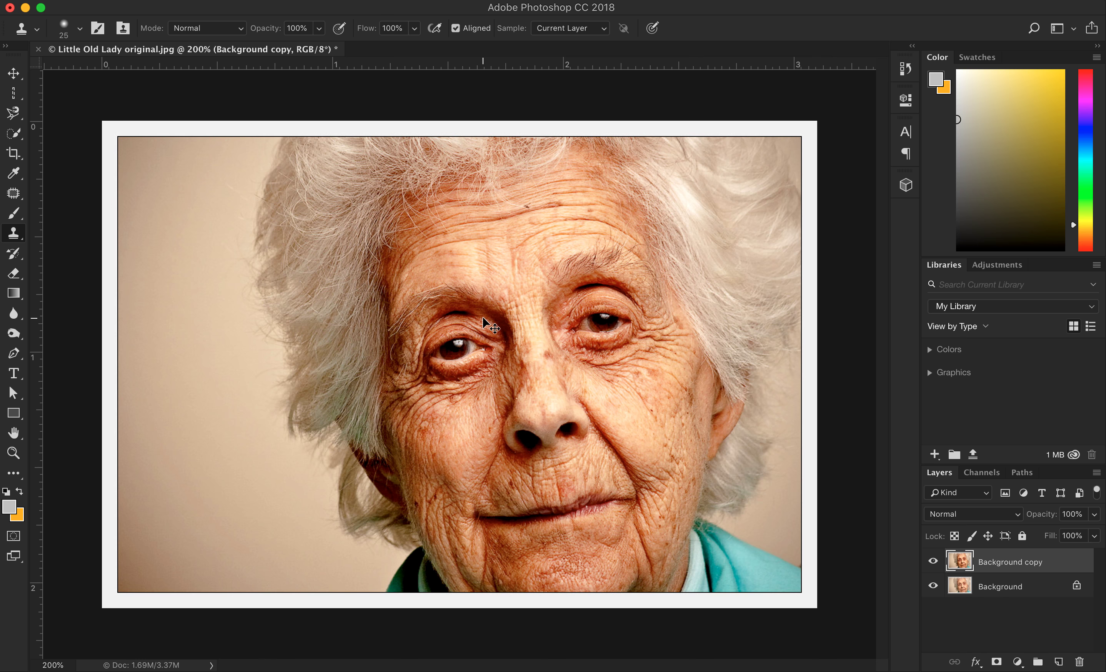
{"action": "key", "text": "super+z"}
{"action": "left_click", "coordinate": [933, 562]}
{"action": "left_click", "coordinate": [933, 562]}
{"action": "left_click", "coordinate": [933, 562]}
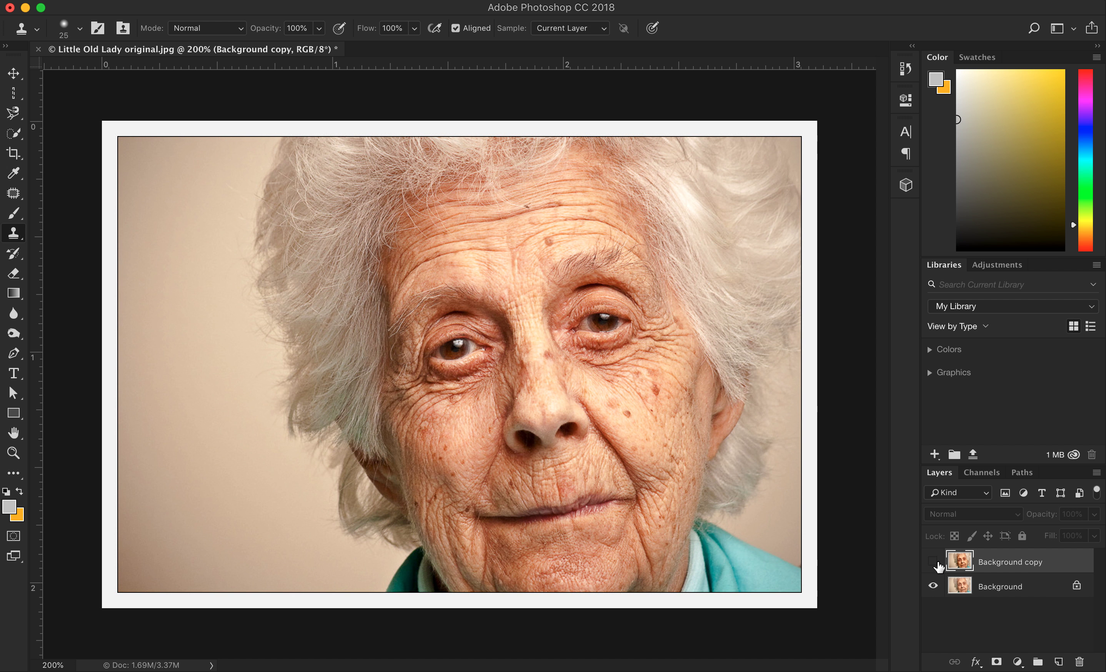
{"action": "left_click", "coordinate": [933, 562]}
{"action": "left_click", "coordinate": [933, 562]}
{"action": "left_click", "coordinate": [933, 563]}
{"action": "left_click", "coordinate": [934, 562]}
{"action": "left_click", "coordinate": [933, 562]}
{"action": "left_click", "coordinate": [933, 562]}
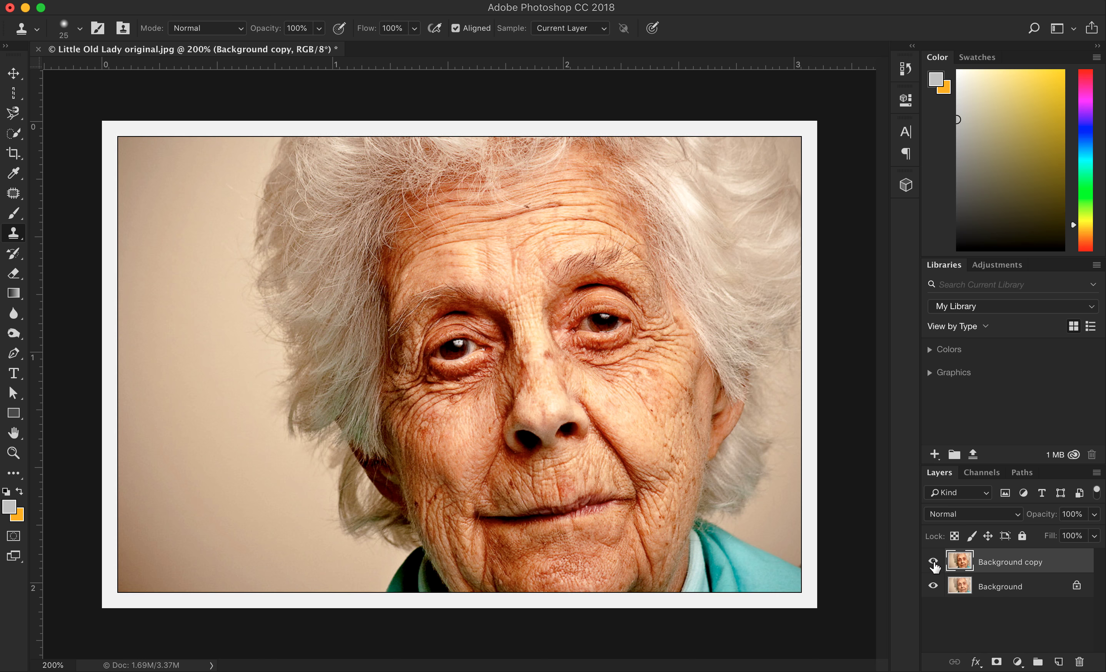
{"action": "key", "text": "super+z"}
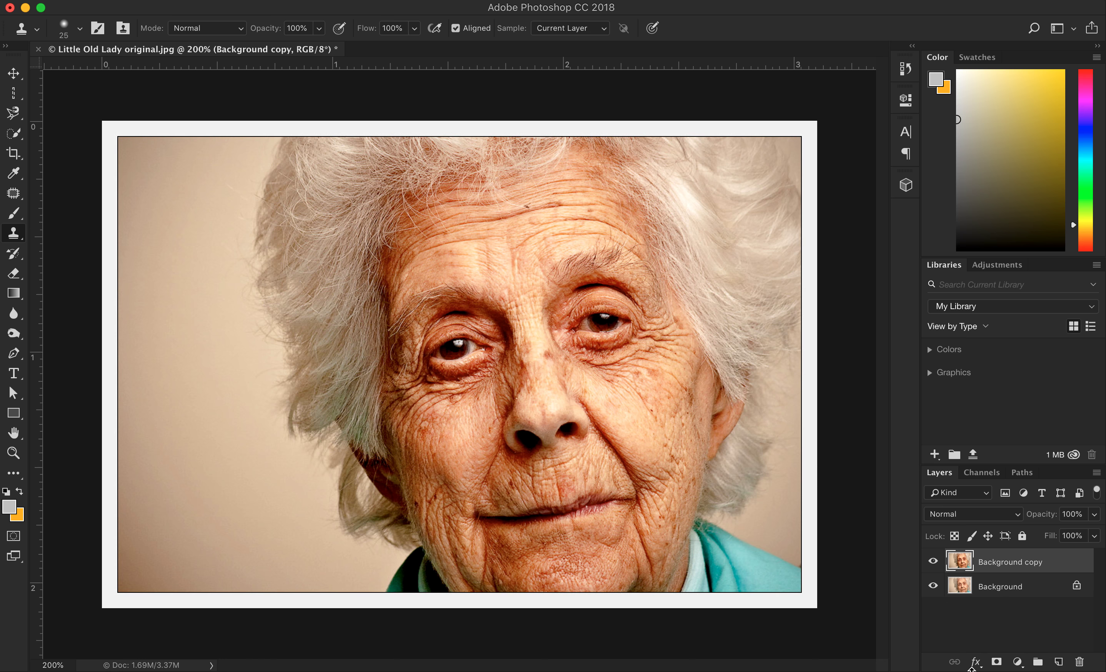